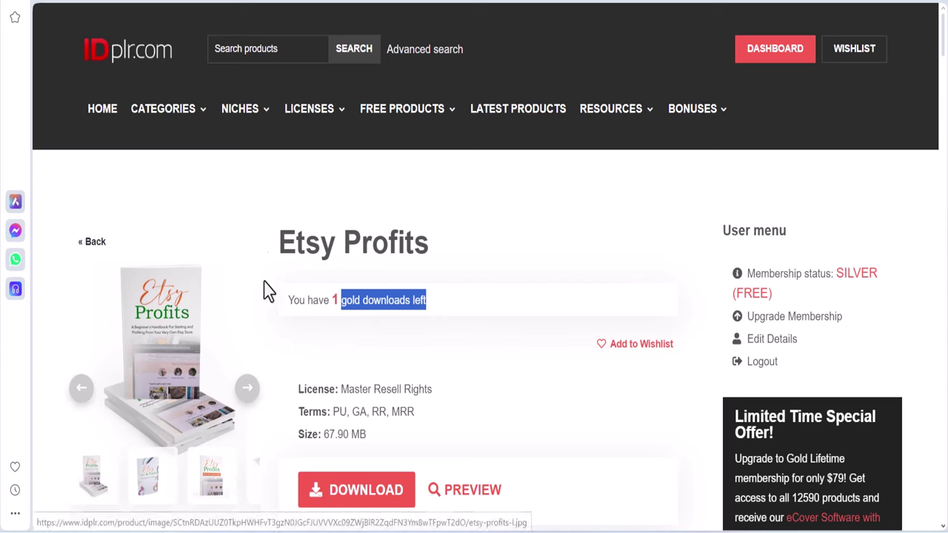
drag(275, 242, 511, 246)
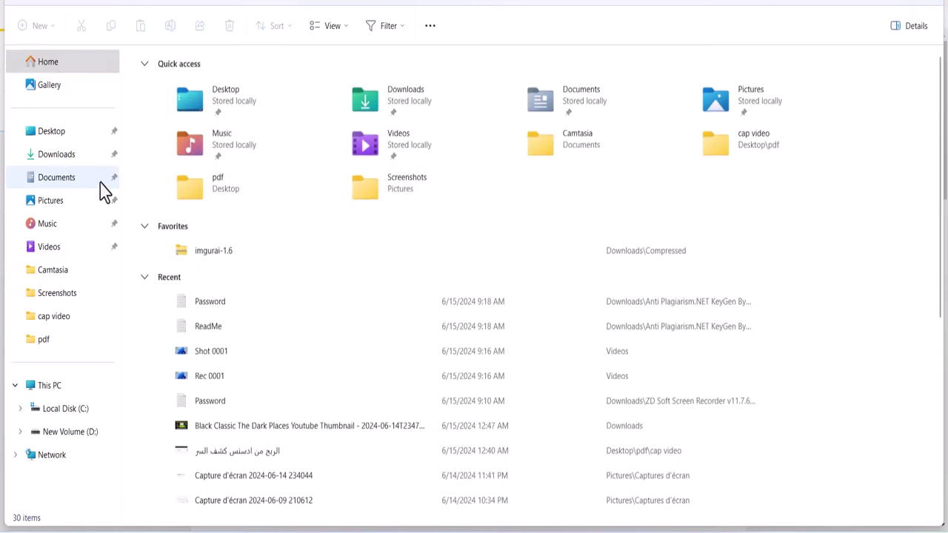
Step: Extract the 300-ways-to-make-money-with-gpt archive in the Downloads folder into its own folder
click(56, 157)
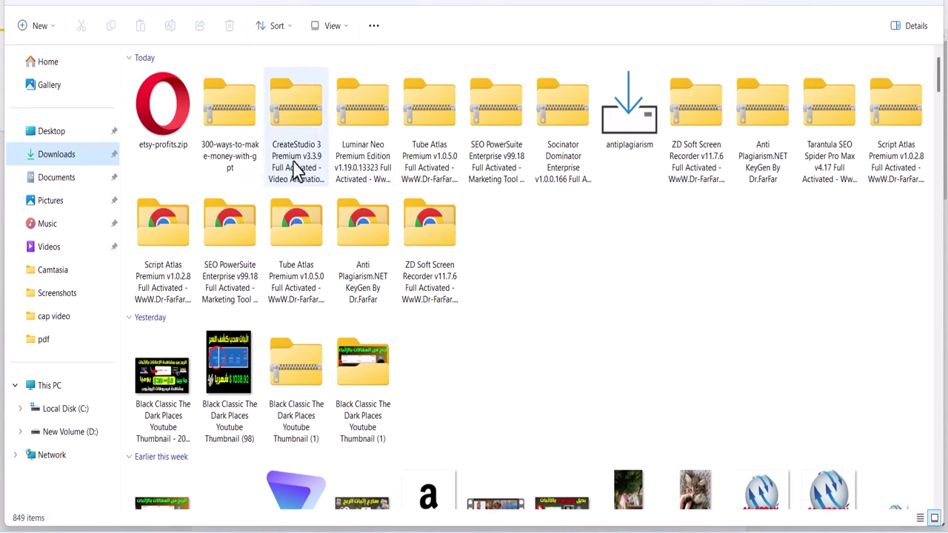
click(239, 159)
right_click(239, 160)
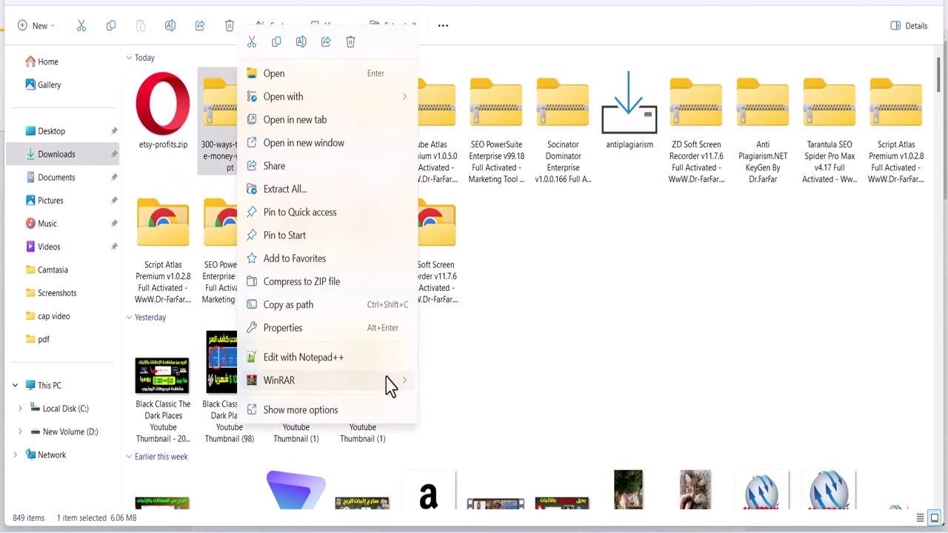
mouse_move(387, 387)
click(485, 430)
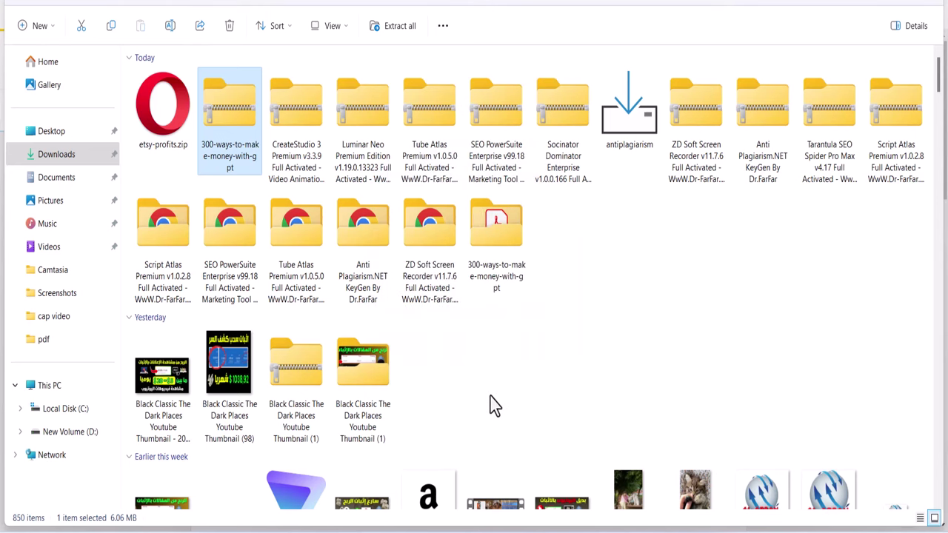
Step: Go into the extracted 300-ways-to-make-money-with-gpt folder and its subfolder, and open the "300+ Ways to Make Money With ChatGPT" Word document
double_click(480, 264)
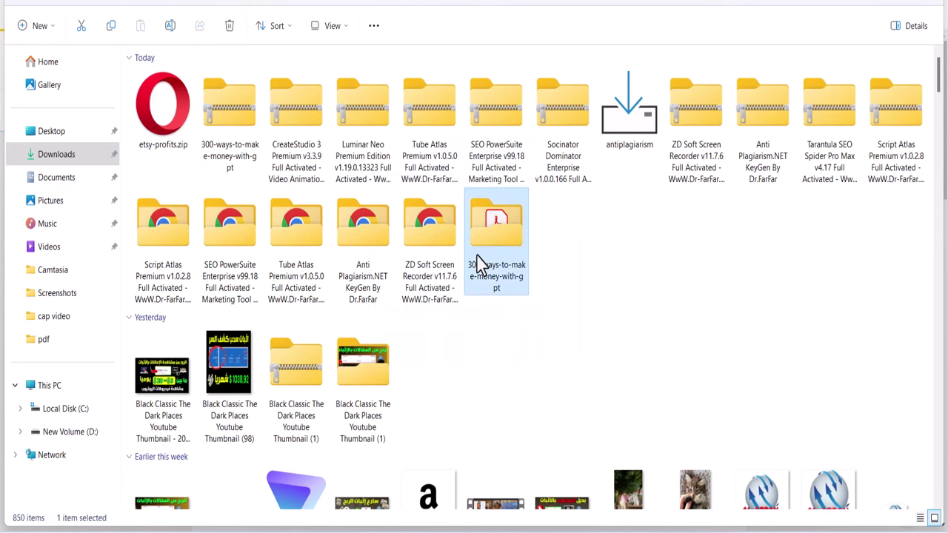
double_click(201, 126)
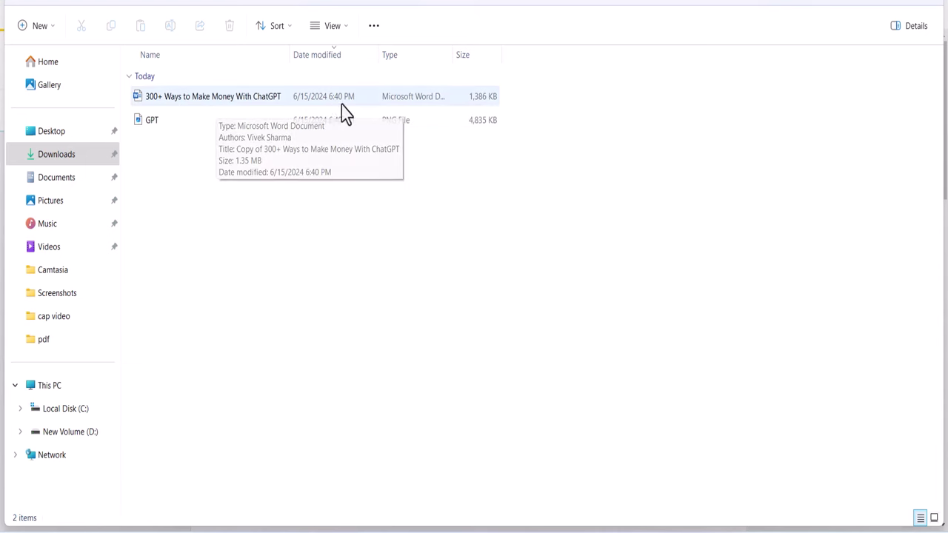
right_click(151, 97)
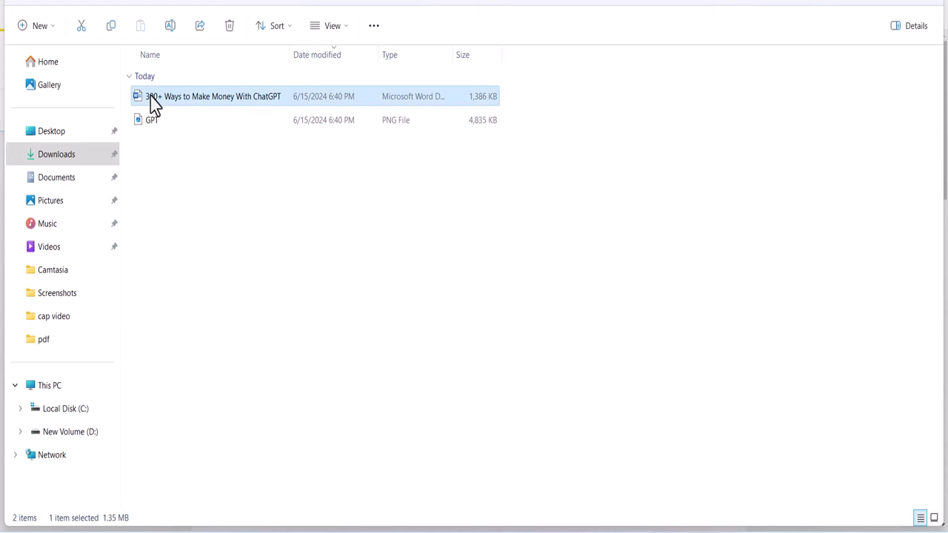
click(194, 142)
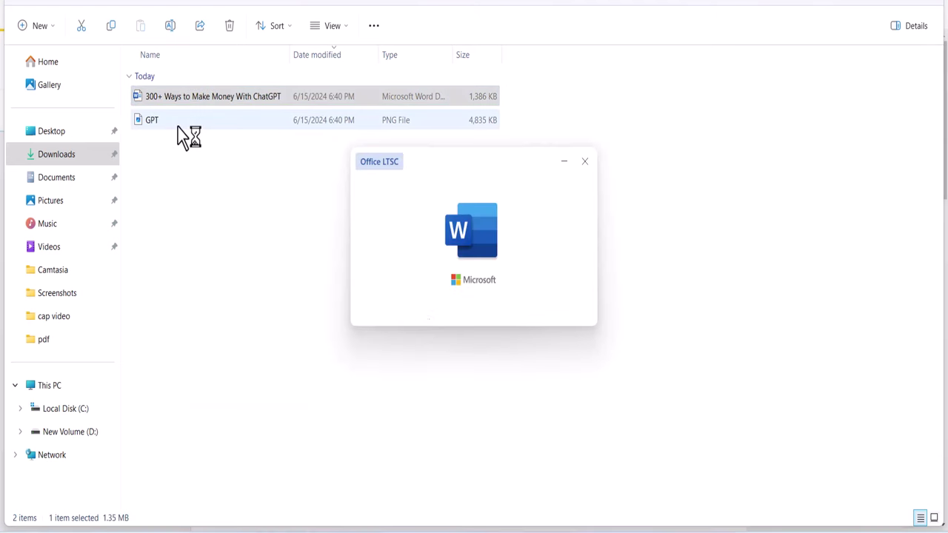
Step: Change the extracted ebook folder's view so the files appear as thumbnail icons
click(183, 216)
right_click(167, 209)
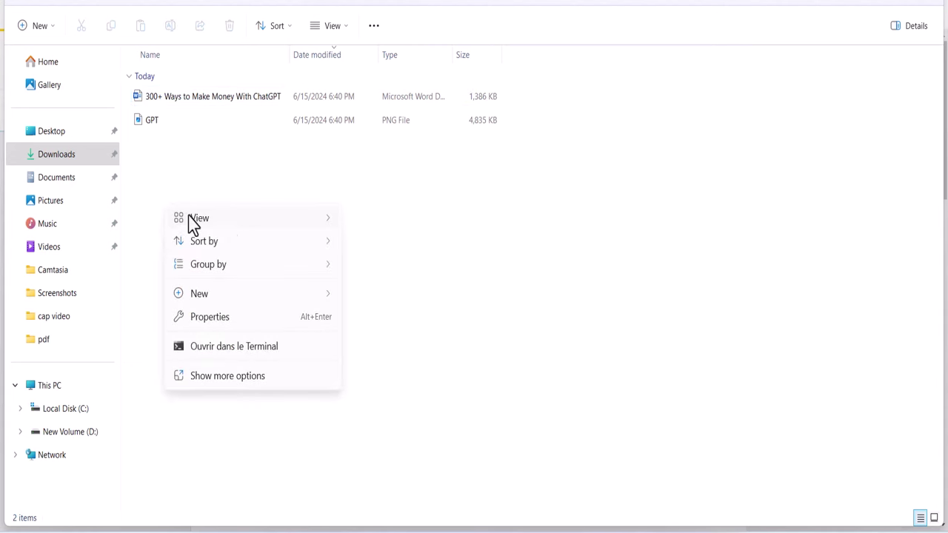
mouse_move(314, 222)
click(400, 244)
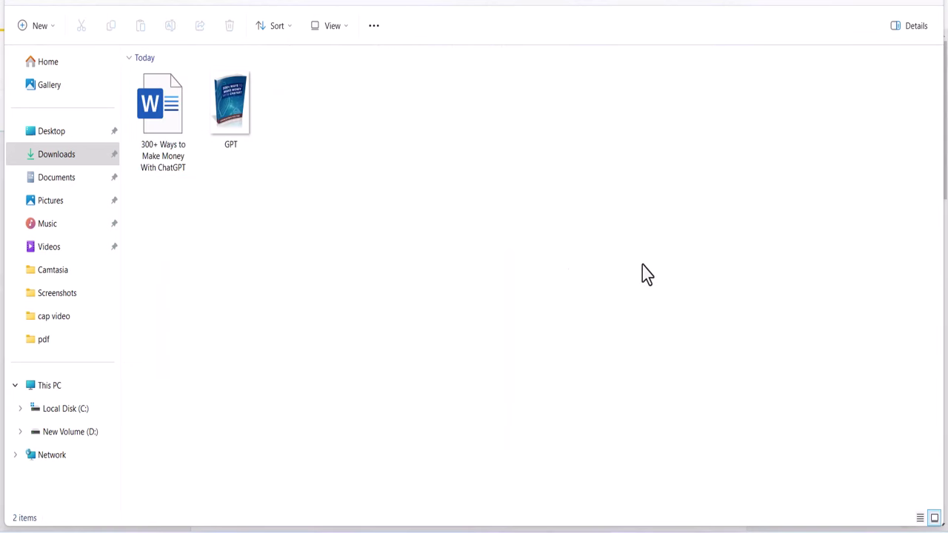
Step: View the GPT cover image and look through the pages of the "300+ Ways to Make Money With ChatGPT" Word document
double_click(244, 130)
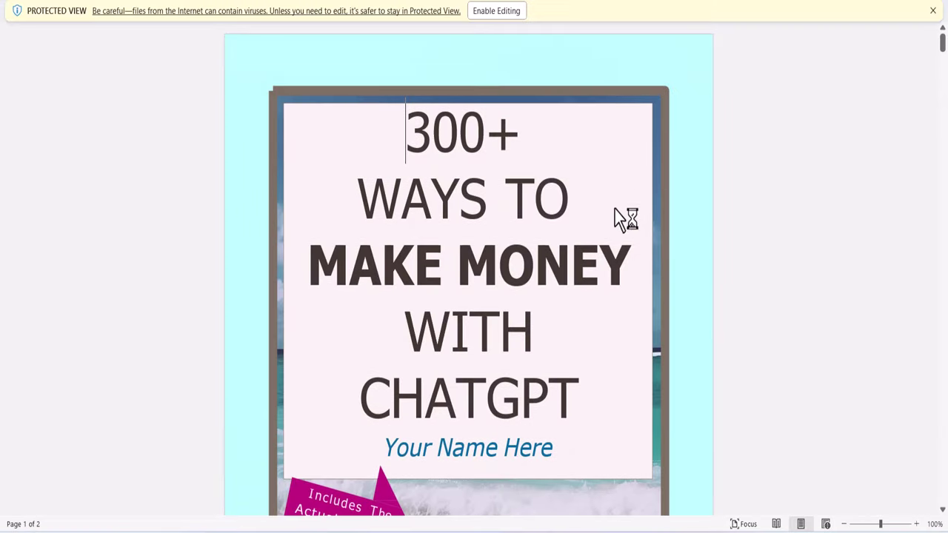
scroll(444, 208, down, 3)
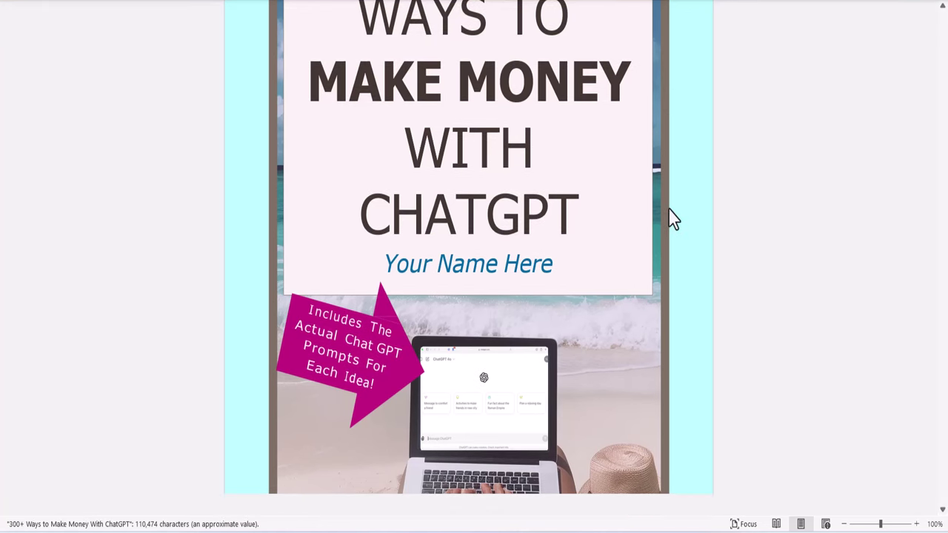
scroll(666, 279, down, 10)
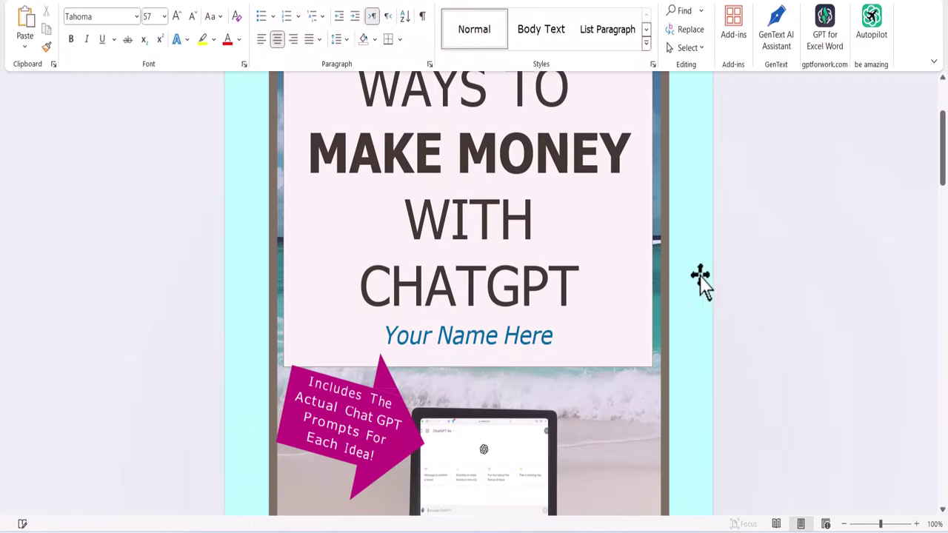
scroll(634, 280, down, 15)
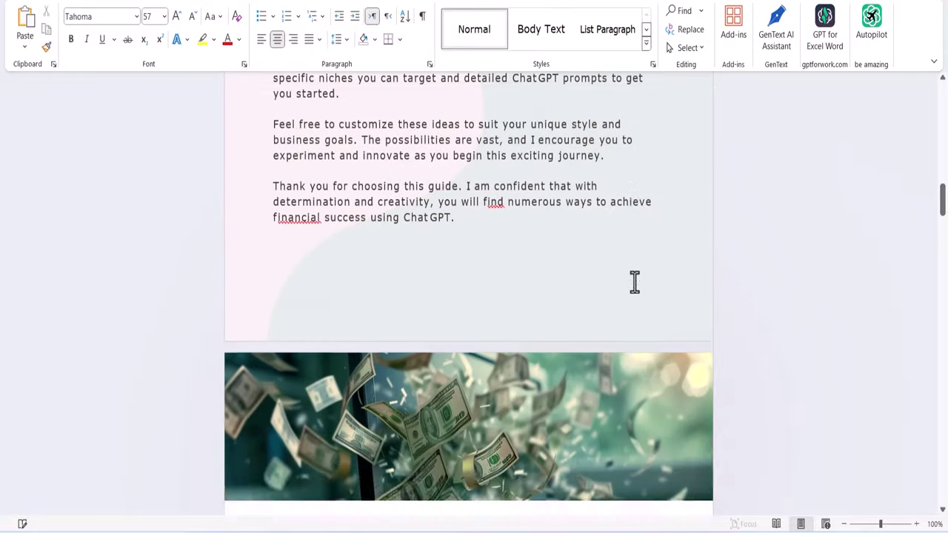
scroll(749, 161, down, 1)
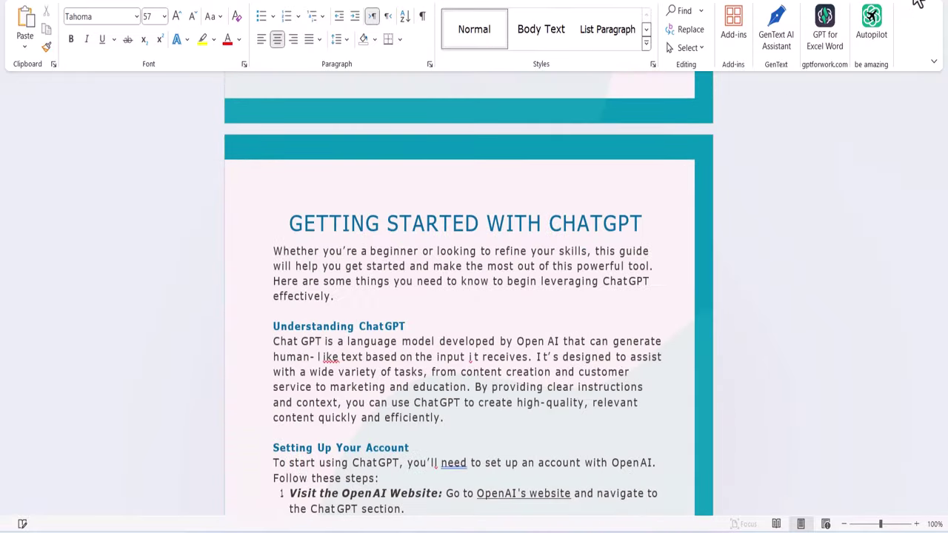
Step: Switch to the browser and open iLovePDF's Word to PDF converter, reading its description
click(22, 4)
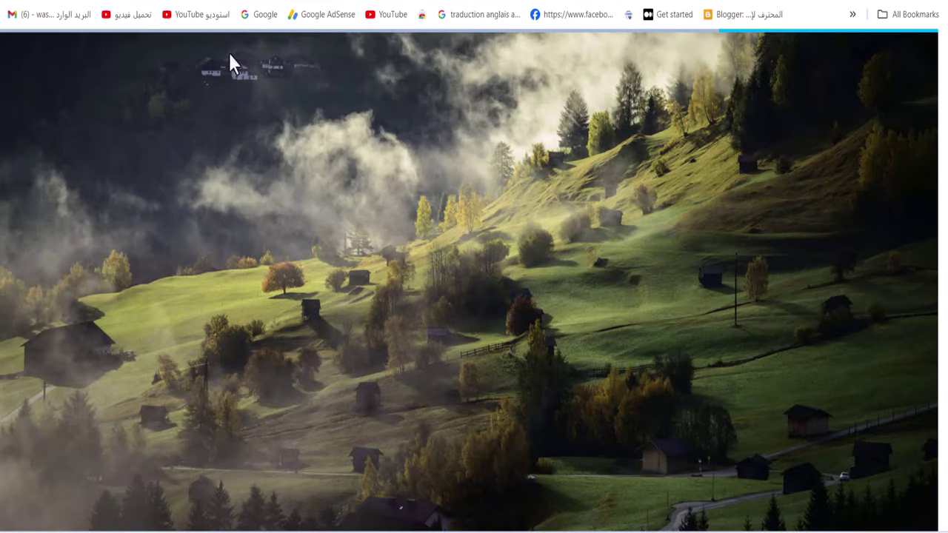
click(259, 14)
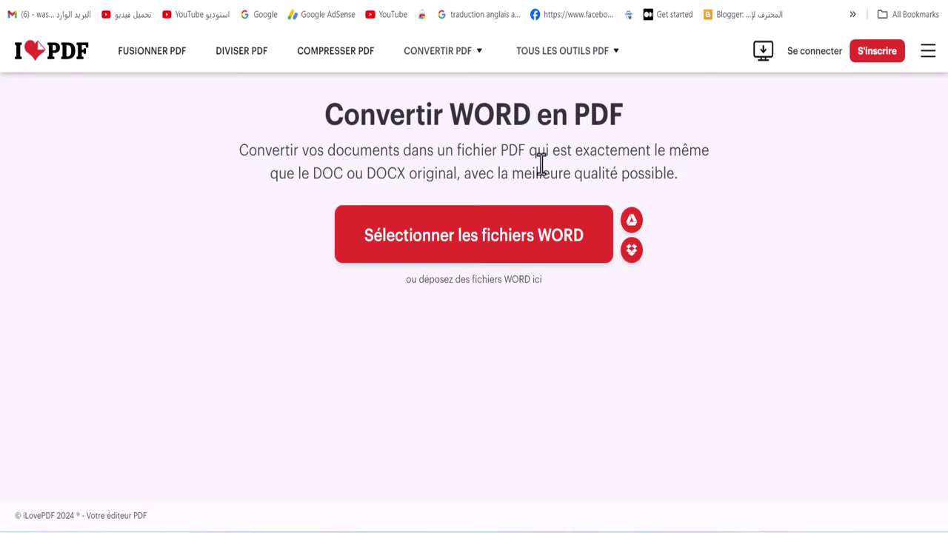
drag(325, 115, 722, 211)
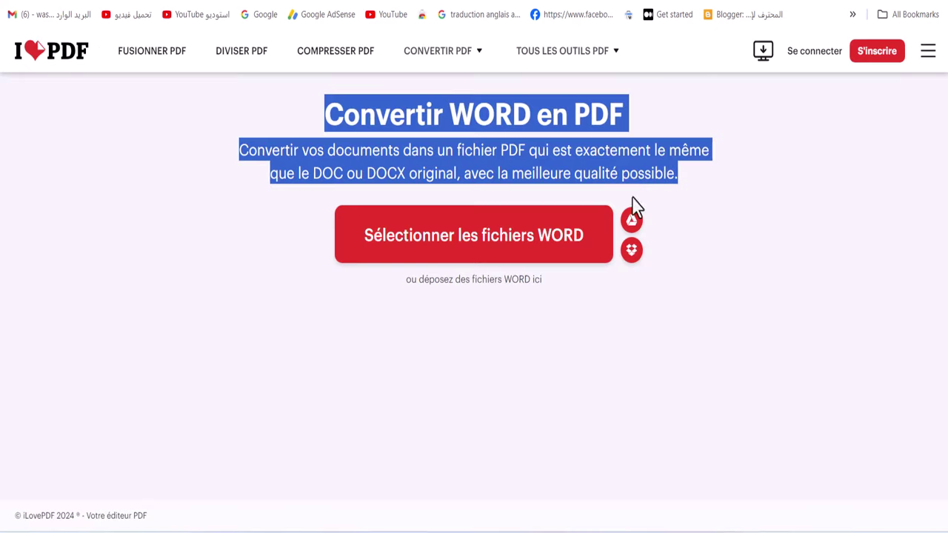
click(692, 147)
drag(776, 192, 275, 106)
Step: Convert the "300+ Ways to Make Money With ChatGPT" Word document from the 300WaysToMakeMoneyWithGPT folder to PDF and download it
click(448, 250)
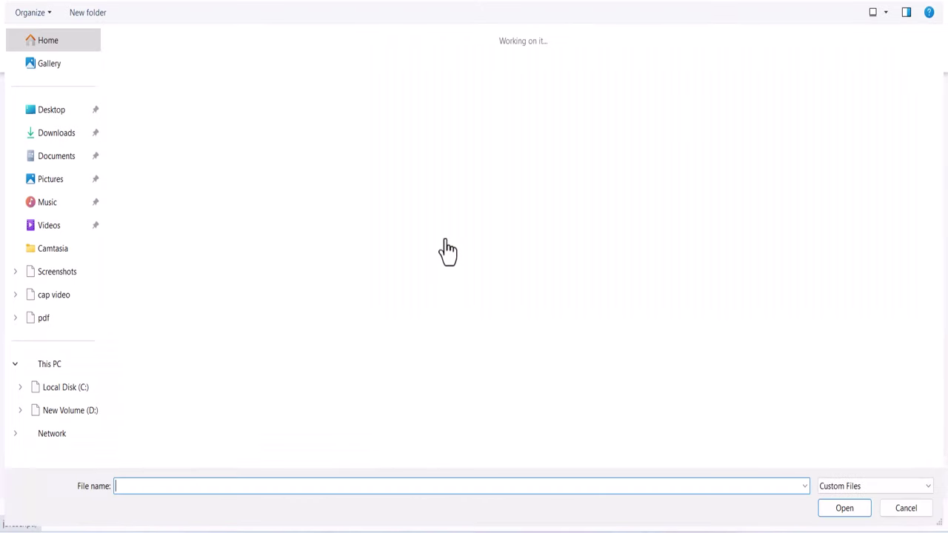
double_click(120, 138)
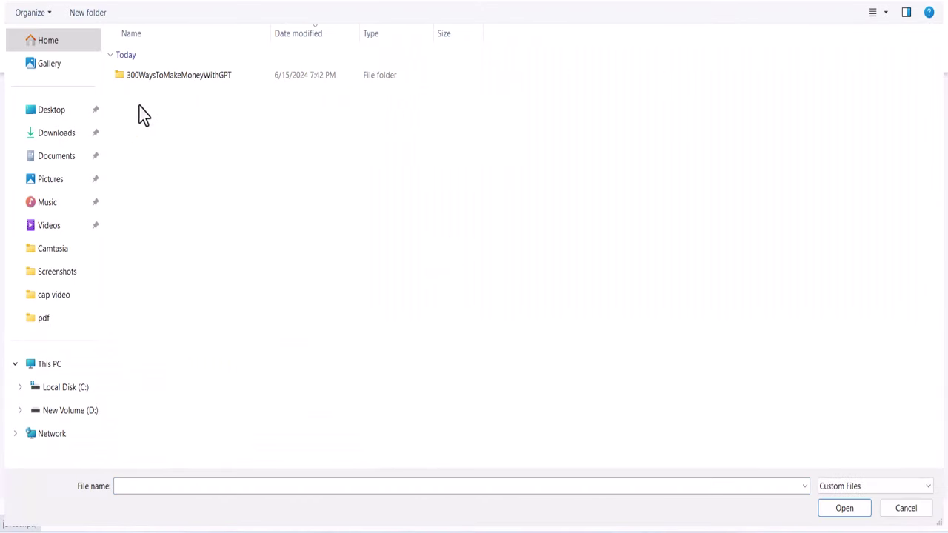
click(185, 80)
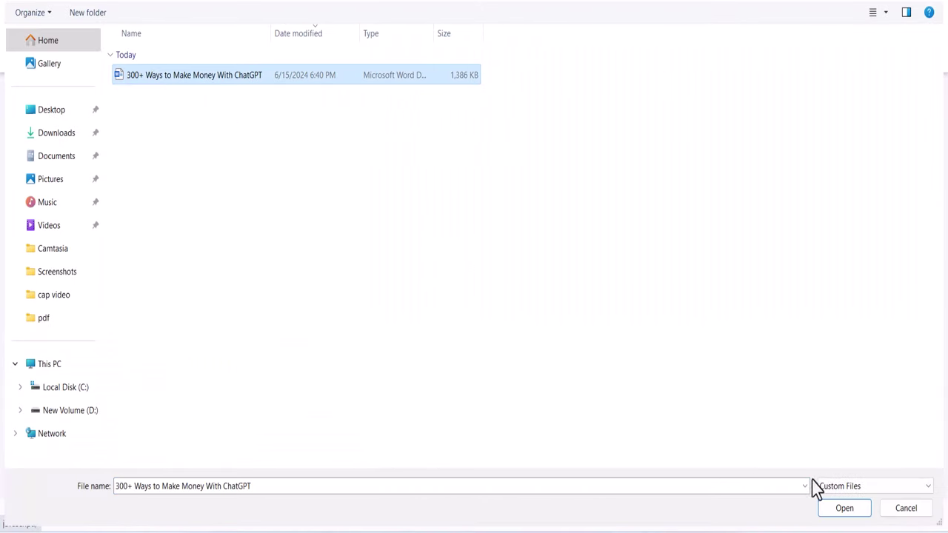
click(838, 509)
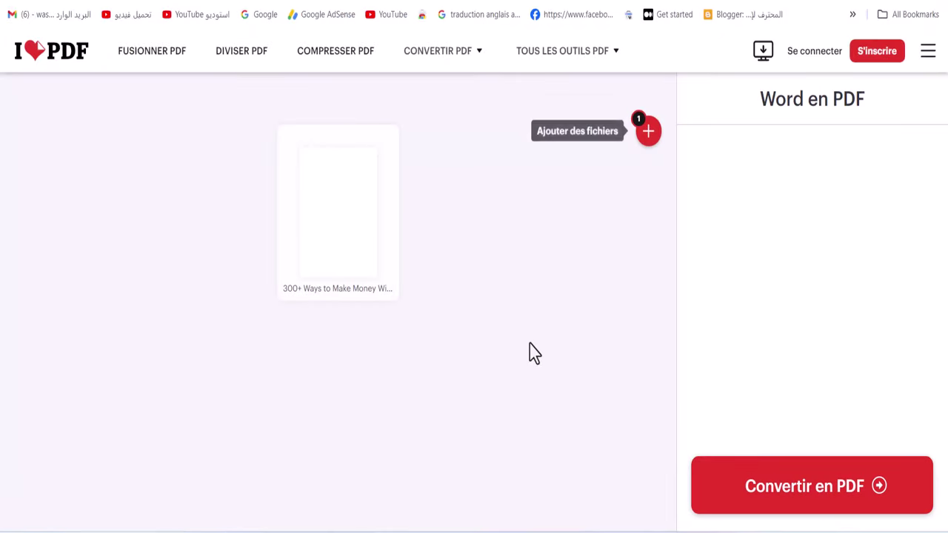
click(806, 508)
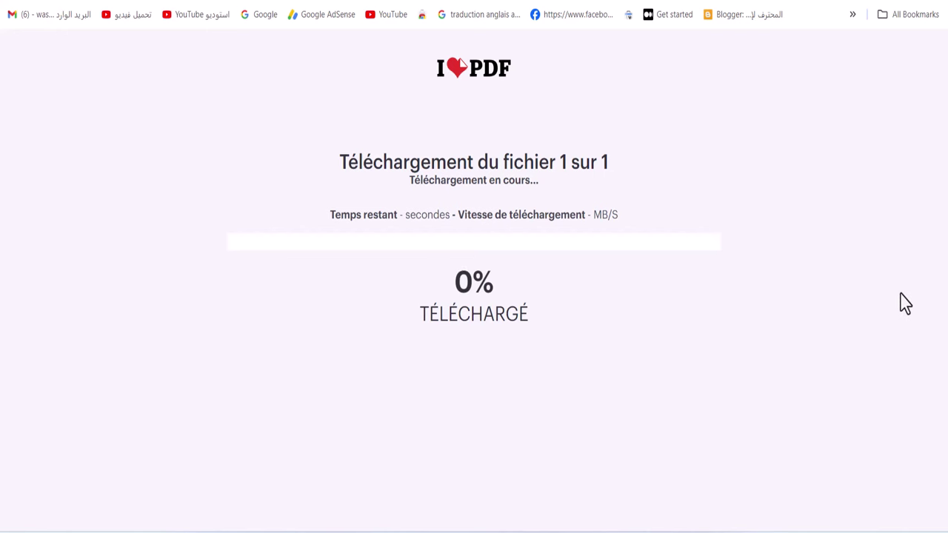
triple_click(452, 219)
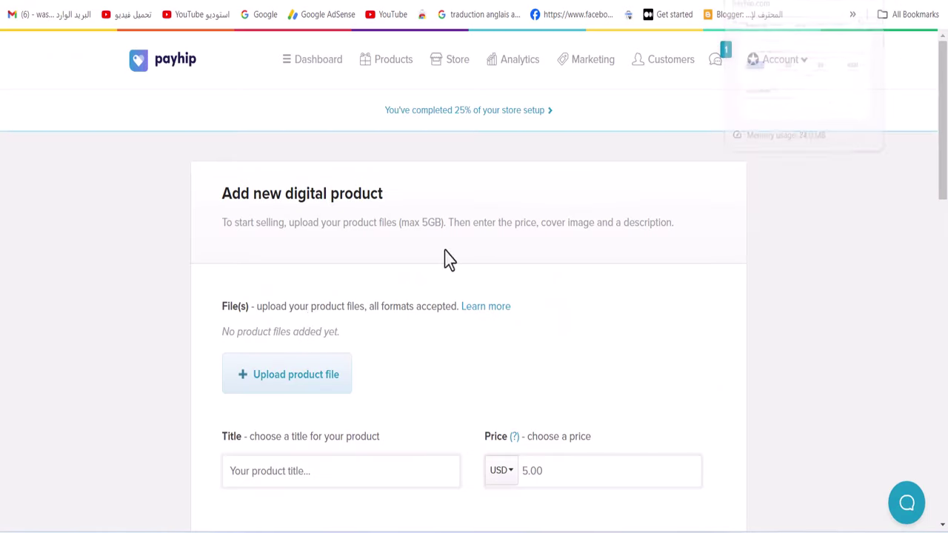
Step: Upload the "300+ Ways to Make Money With ChatGPT" PDF from Downloads as the file of the new Payhip digital product
click(292, 398)
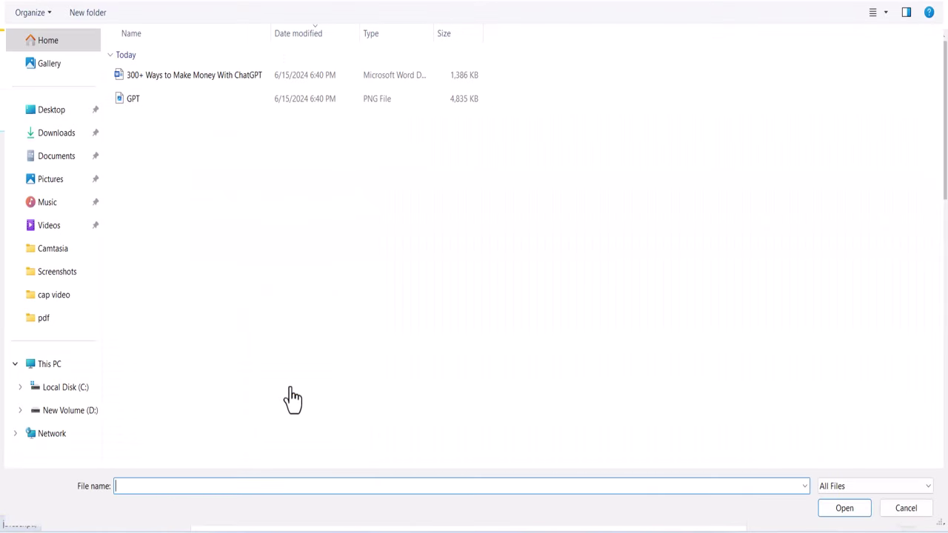
click(57, 134)
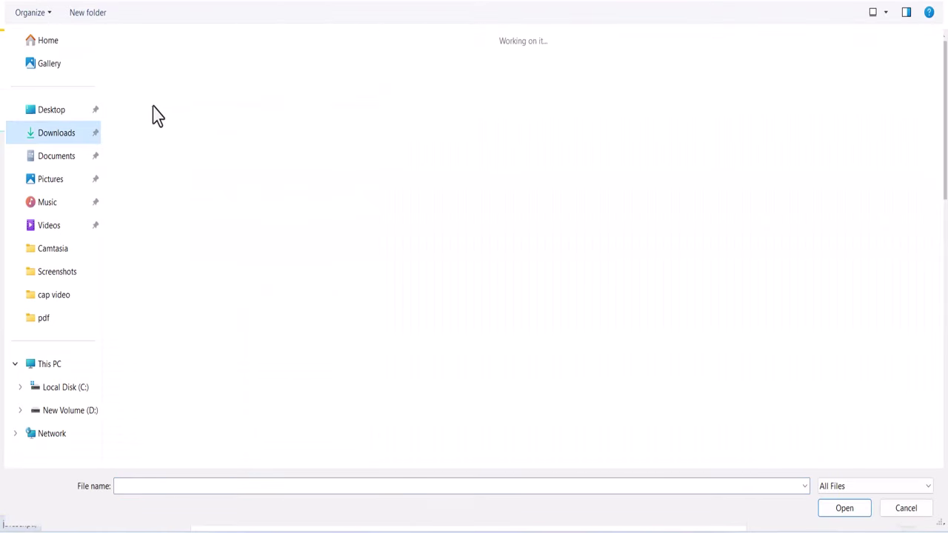
click(144, 97)
click(845, 509)
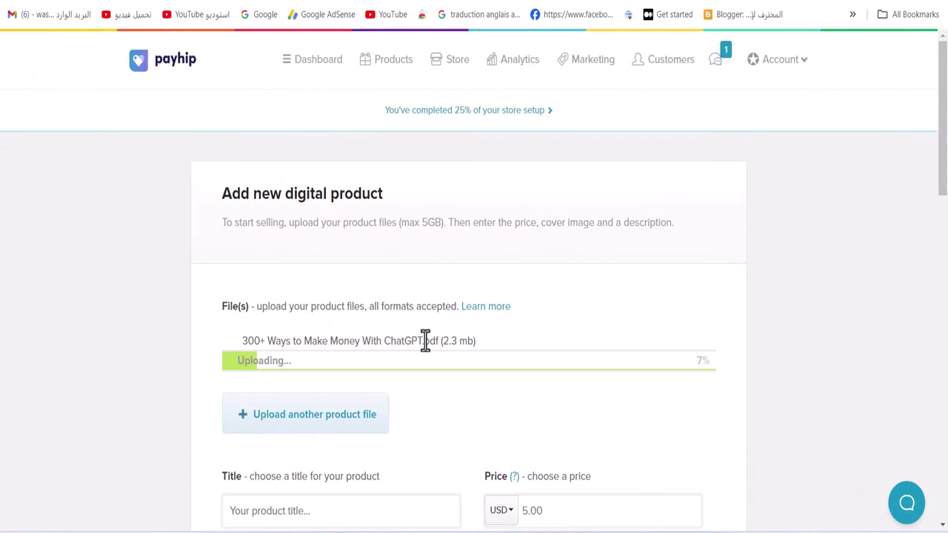
Step: Copy "300+ Ways to Make Money With ChatGPT" from the uploaded file's name into the product title, and enter 8.99 USD as the price
drag(420, 340, 279, 333)
right_click(281, 336)
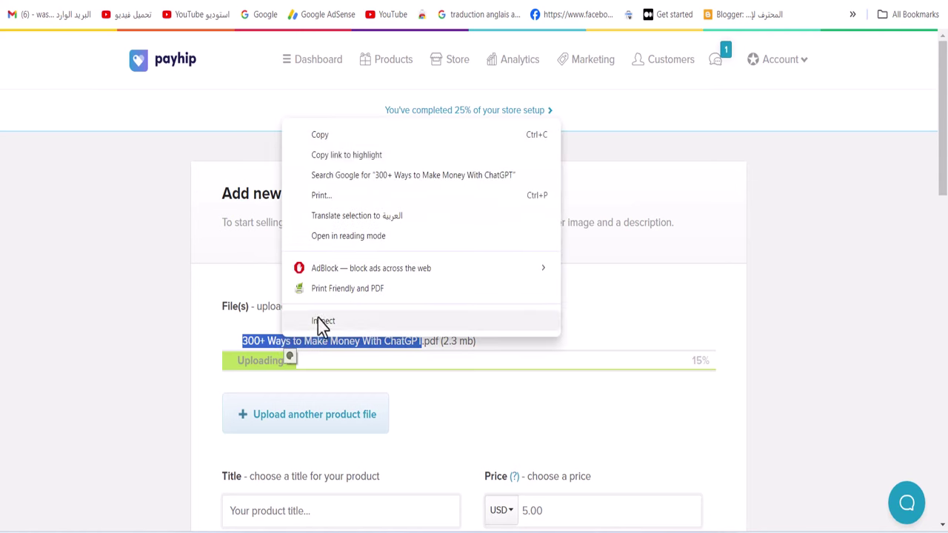
click(332, 141)
scroll(501, 335, down, 5)
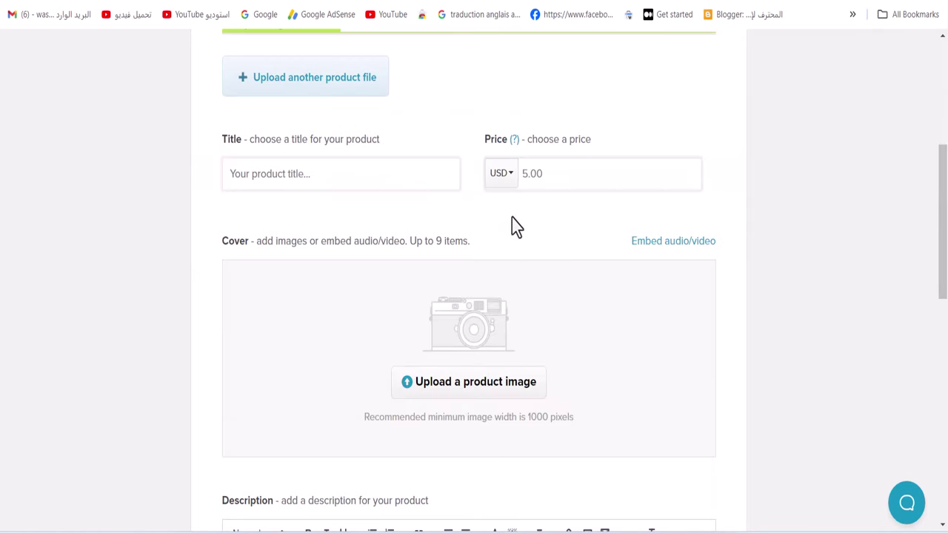
click(280, 172)
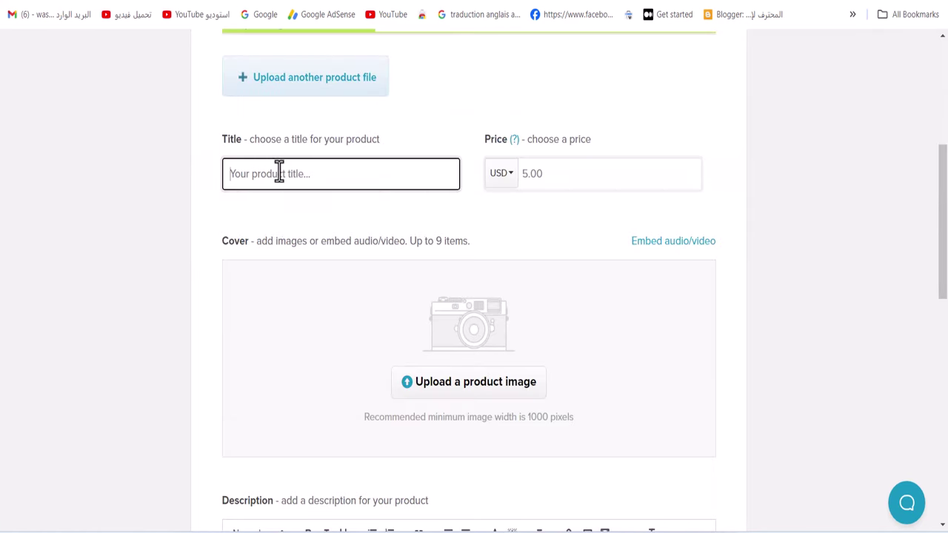
right_click(279, 171)
click(328, 309)
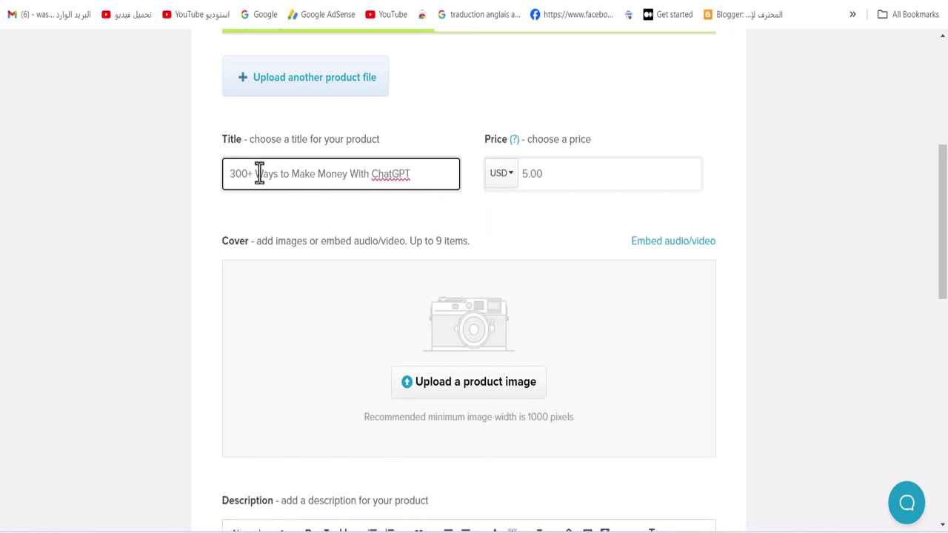
click(525, 173)
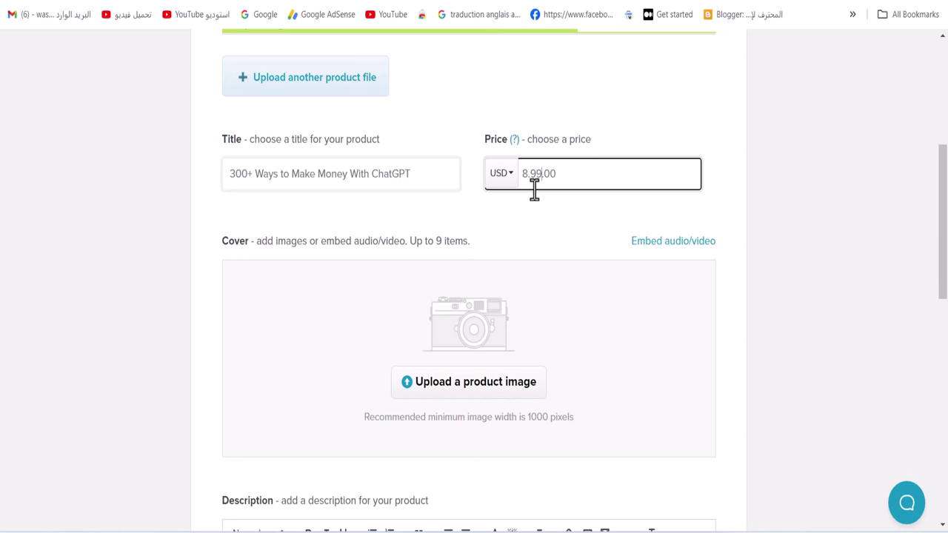
text(8.99)
Step: Upload the GPT PNG image from the 300WaysToMakeMoneyWithGPT folder as the product's cover
click(480, 392)
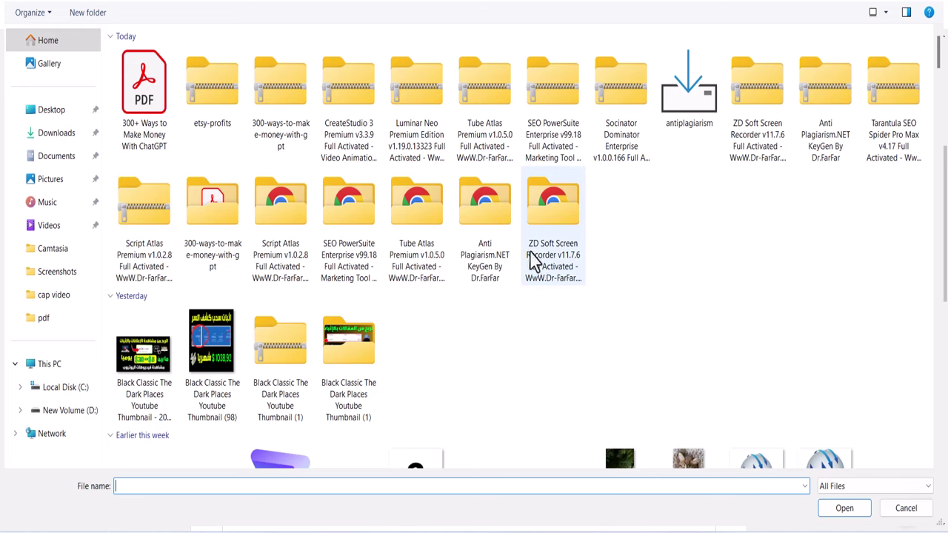
double_click(204, 249)
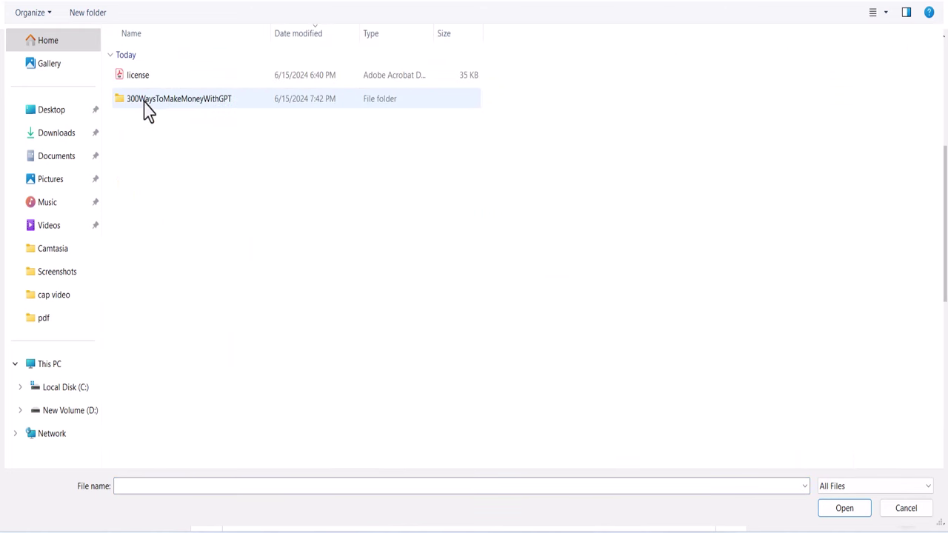
double_click(145, 108)
click(170, 102)
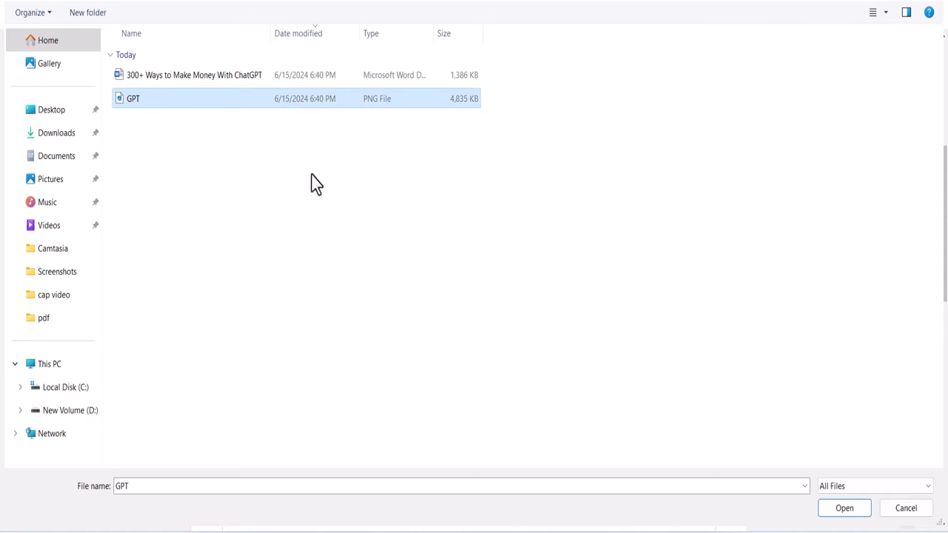
click(844, 512)
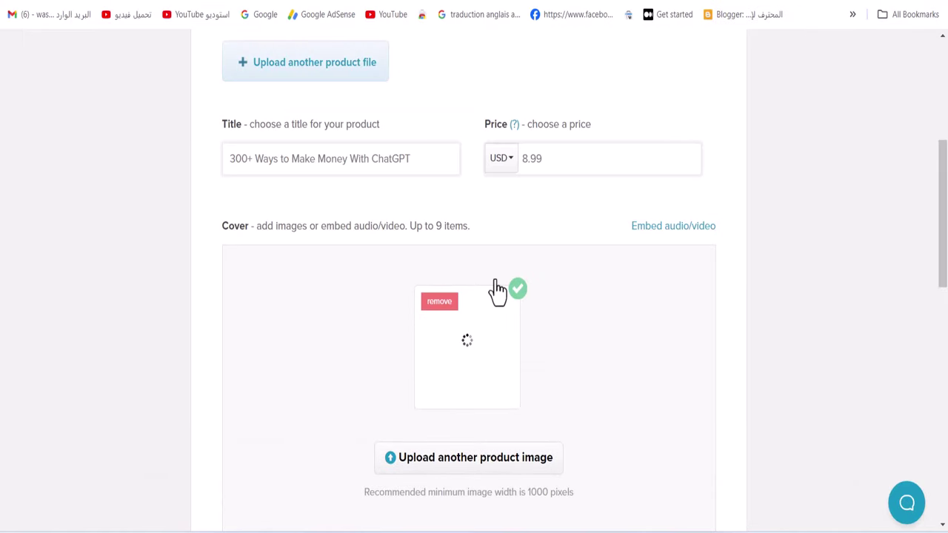
Step: Copy the "300+ Ways To Make Money With GPT" description text from its IDplr page and paste it into the Payhip product description
scroll(508, 292, down, 5)
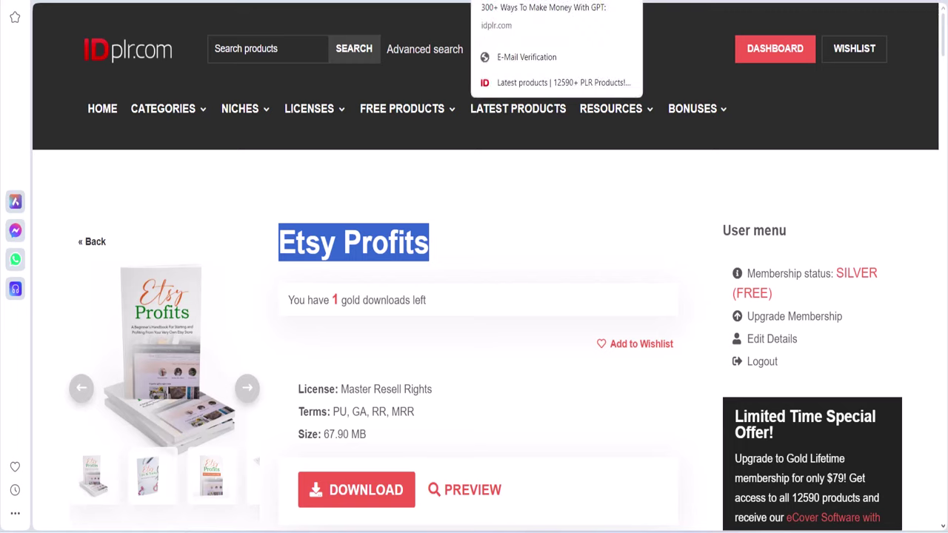
click(518, 11)
scroll(391, 307, down, 4)
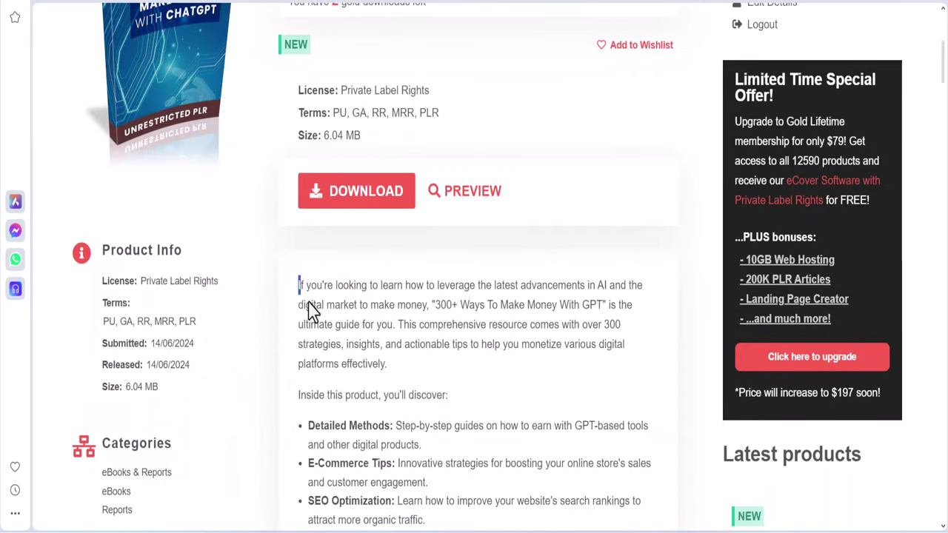
drag(300, 284, 550, 381)
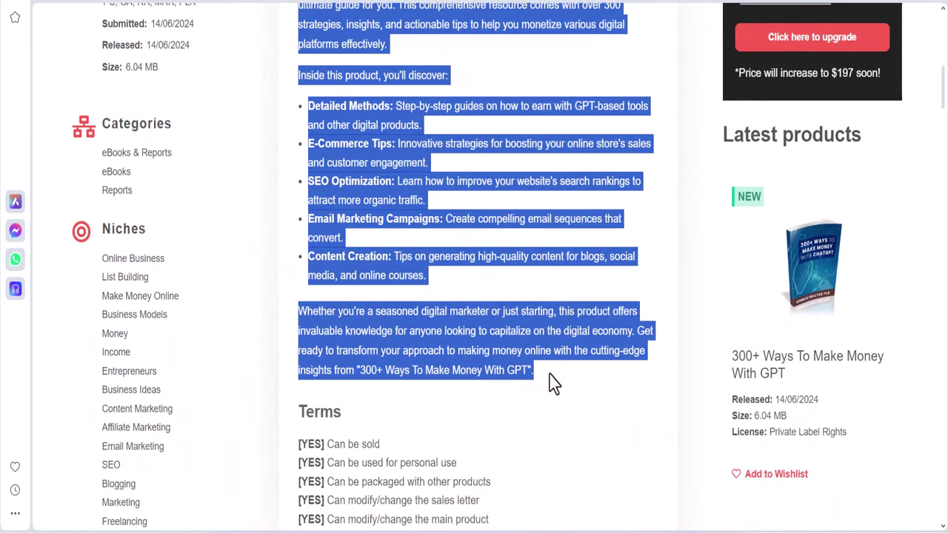
right_click(428, 311)
click(447, 311)
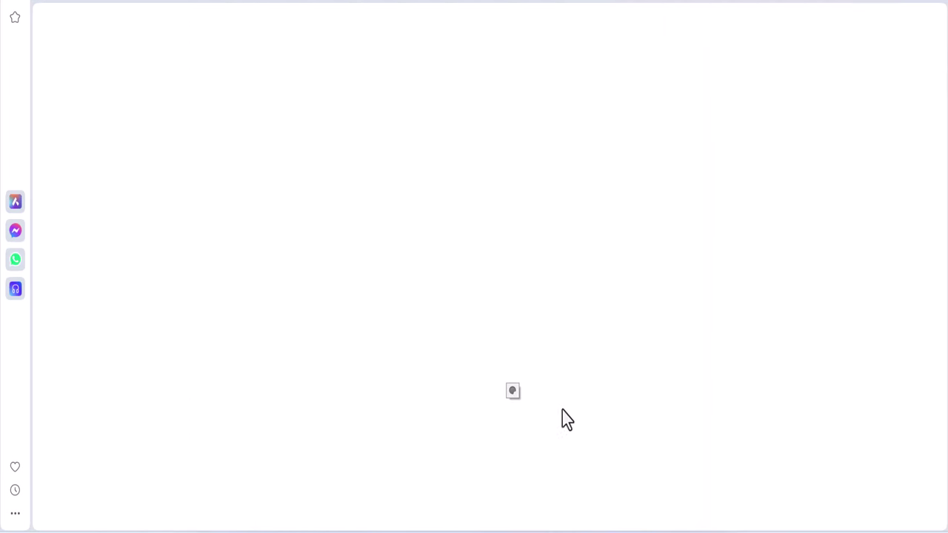
right_click(412, 169)
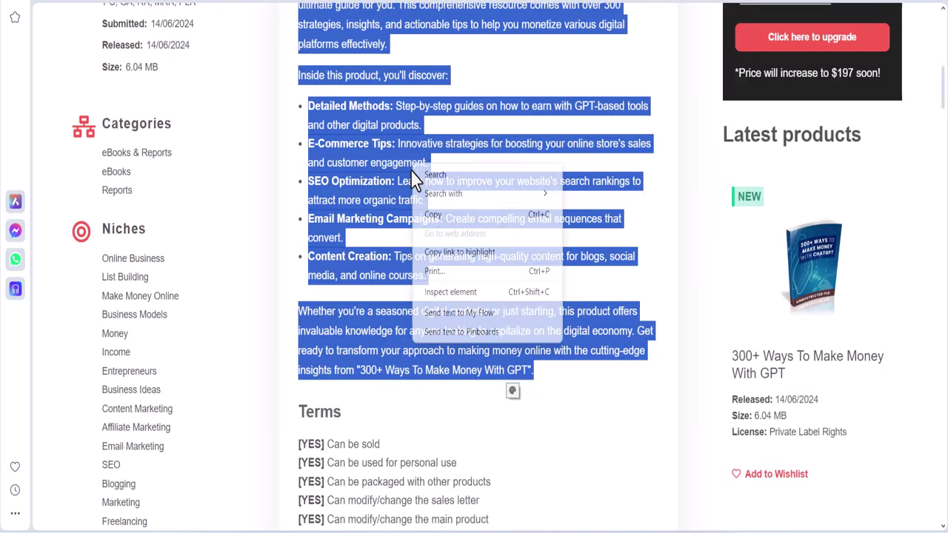
click(443, 221)
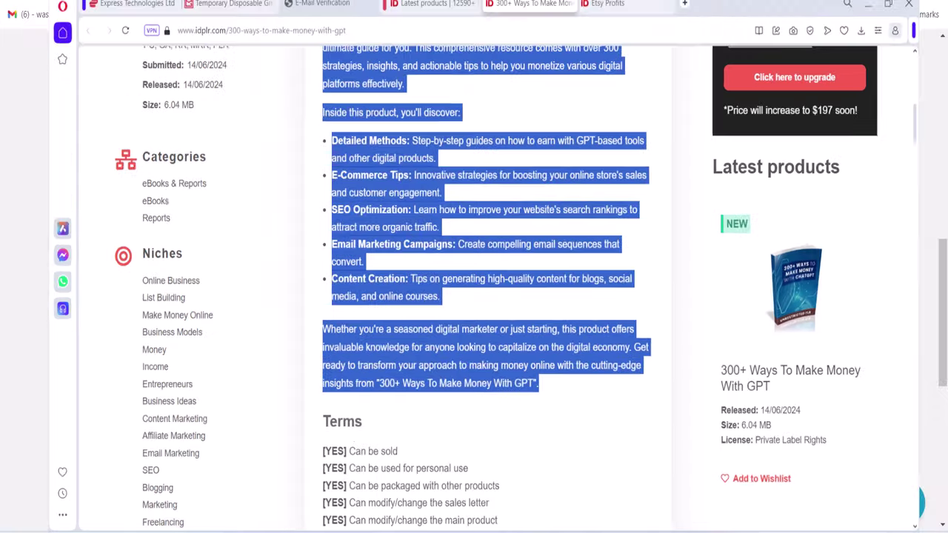
key(ctrl+Tab)
right_click(281, 301)
click(332, 121)
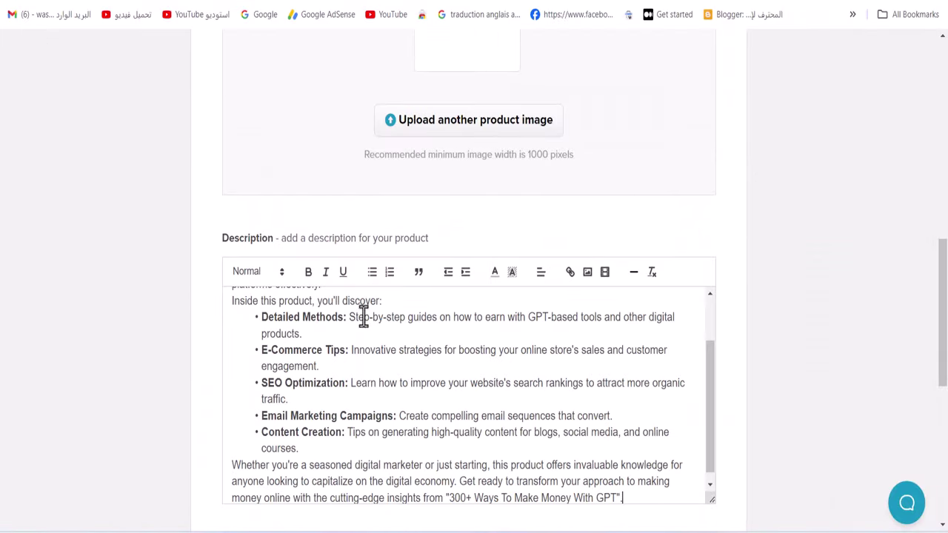
Step: Mark the product as an ebook in the advanced options, check the filled-in form, and add the product
scroll(370, 340, down, 3)
scroll(396, 328, down, 2)
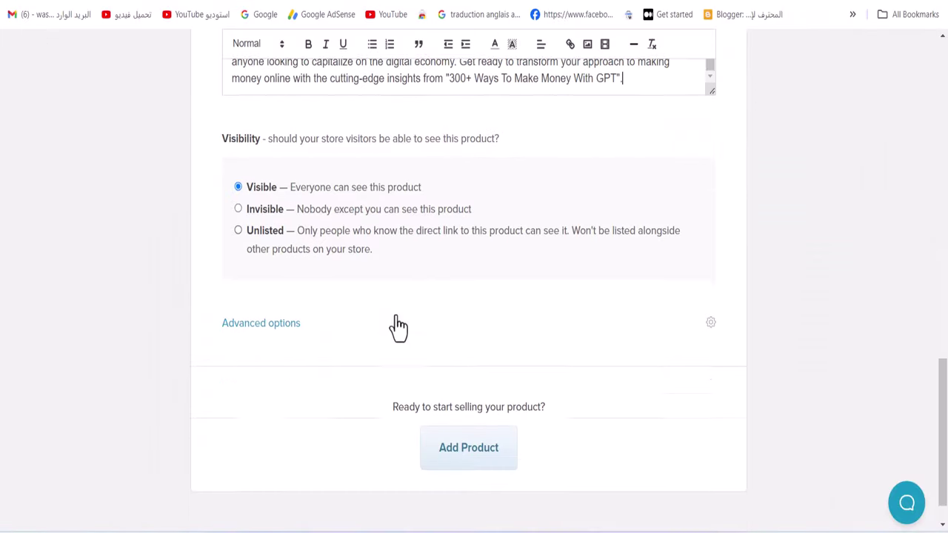
click(256, 284)
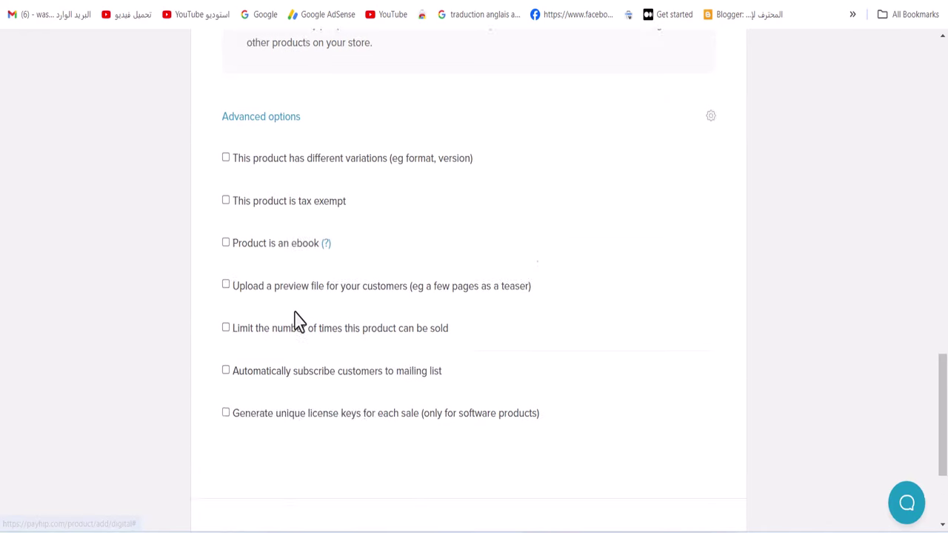
scroll(300, 296, down, 3)
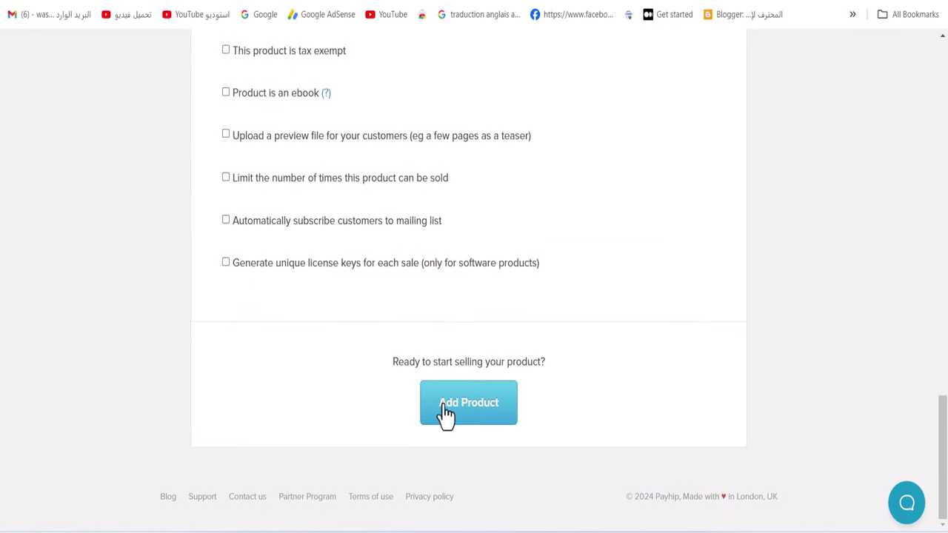
scroll(444, 415, up, 20)
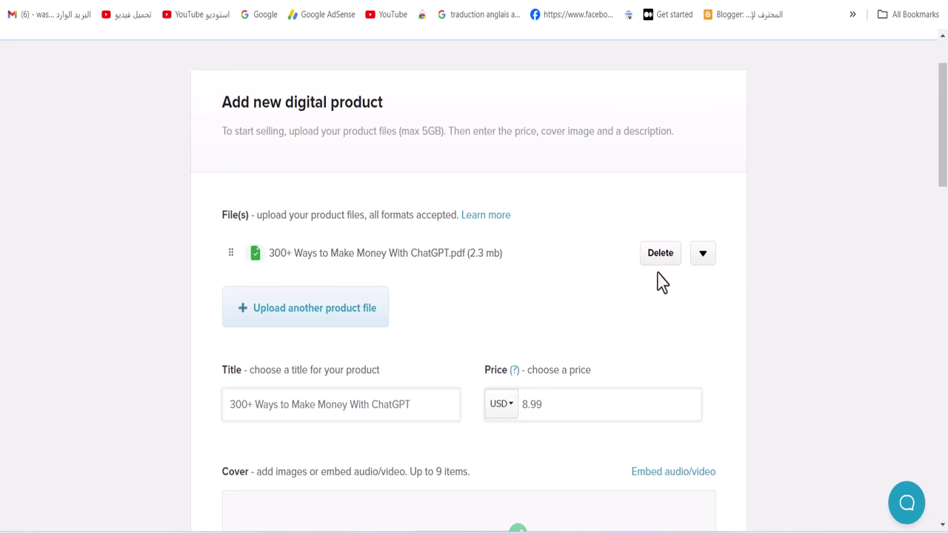
scroll(637, 283, down, 5)
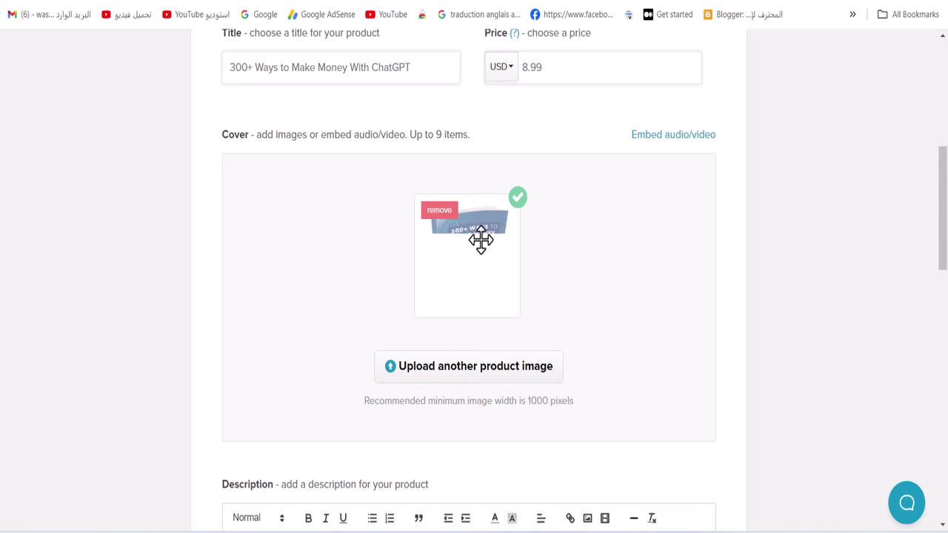
scroll(463, 297, down, 10)
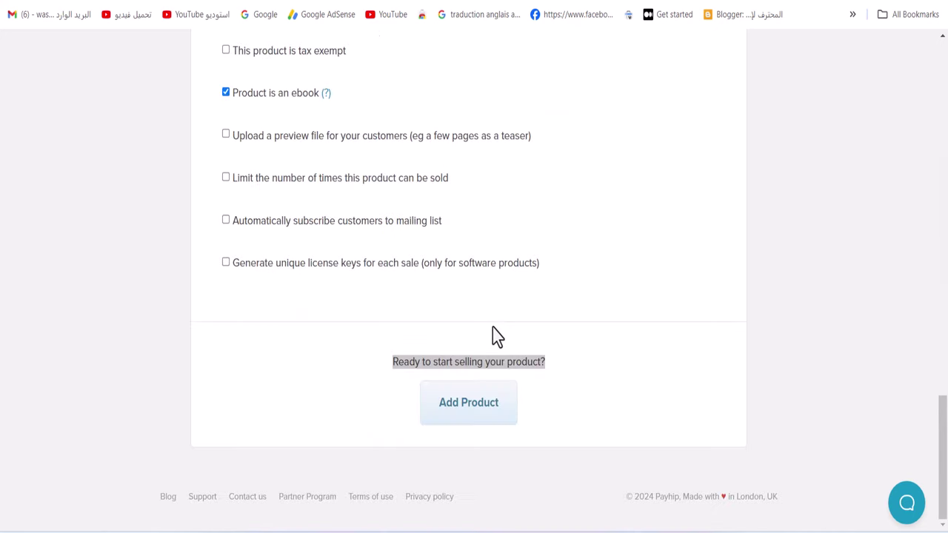
click(472, 412)
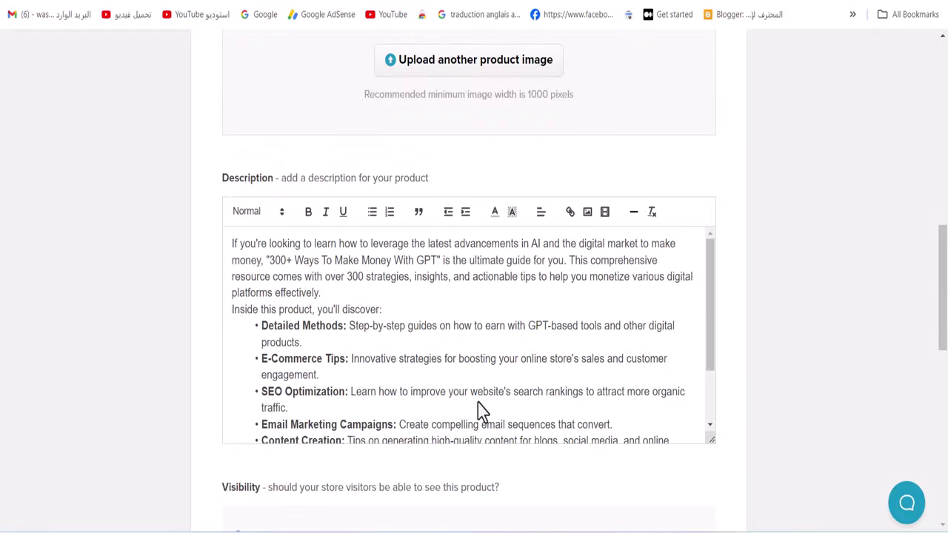
Step: Open the added product's page from its share link and review the cover, price and description
drag(427, 386, 307, 386)
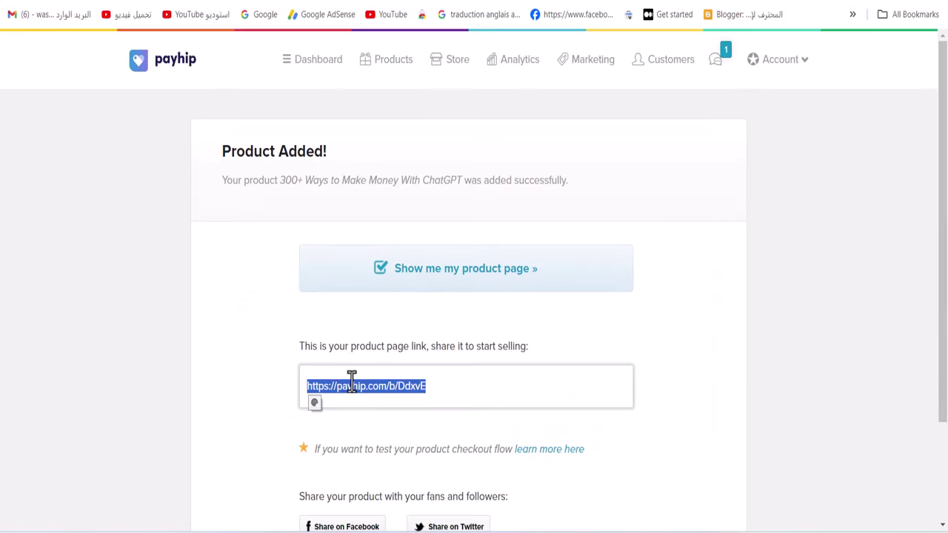
right_click(351, 377)
click(436, 192)
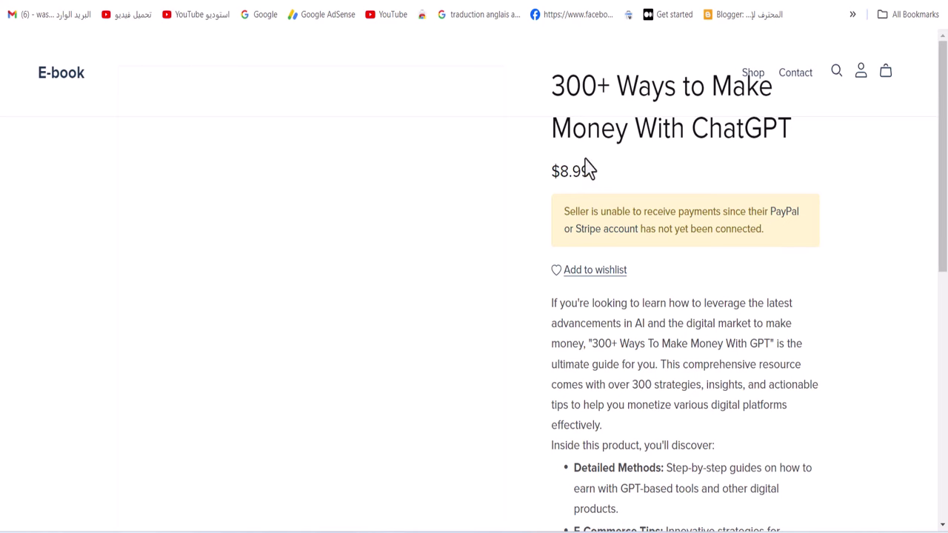
drag(589, 169, 536, 186)
scroll(323, 290, down, 3)
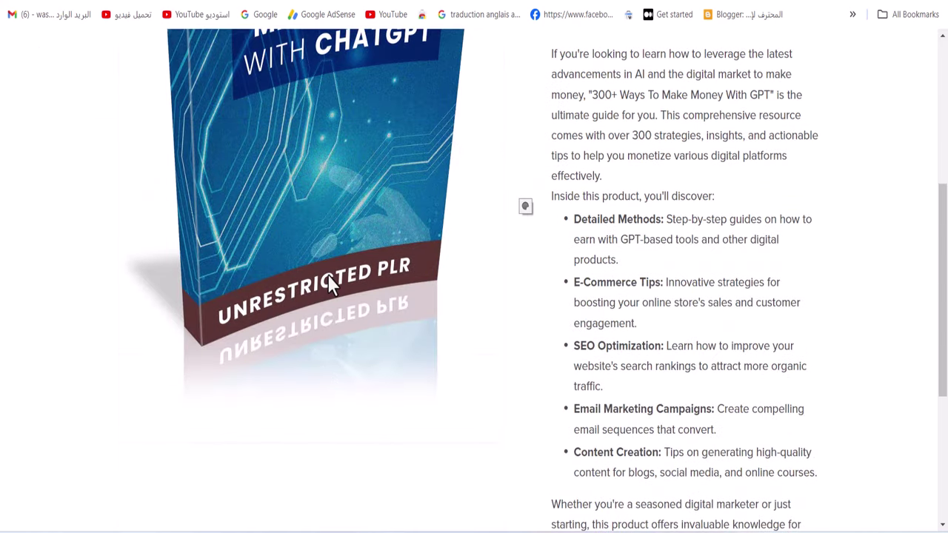
scroll(328, 282, down, 4)
scroll(360, 290, up, 5)
scroll(460, 295, up, 4)
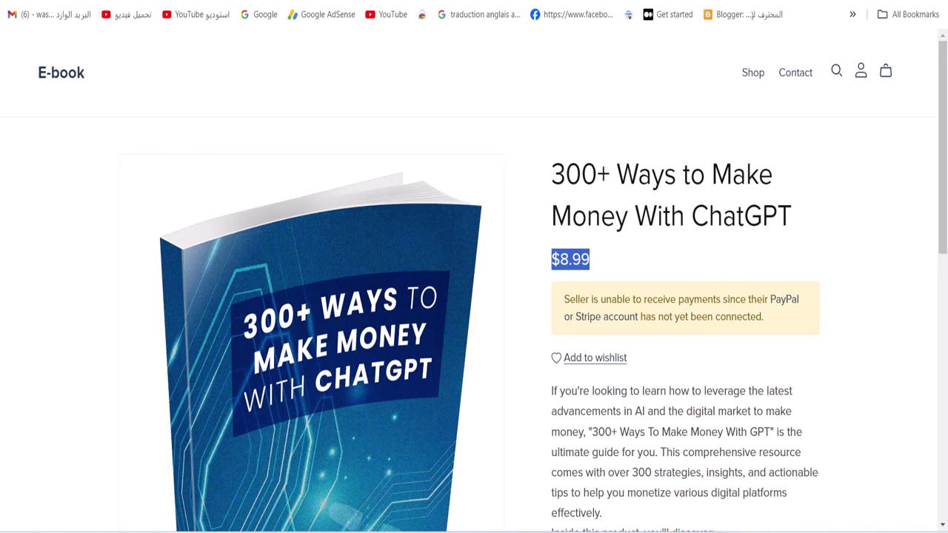
key(ctrl+w)
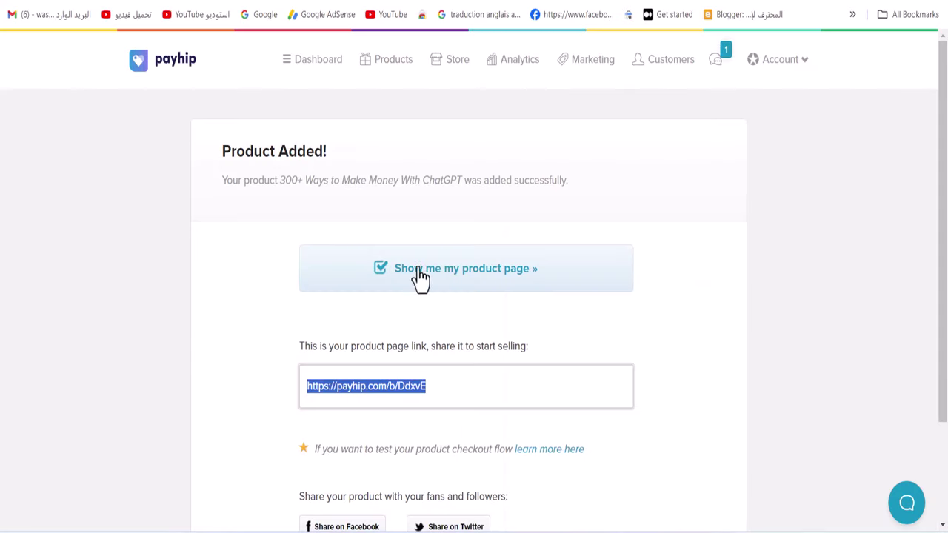
Step: Go to the store's product list and start another new product of the Digital Product type
scroll(424, 289, down, 3)
scroll(474, 282, up, 3)
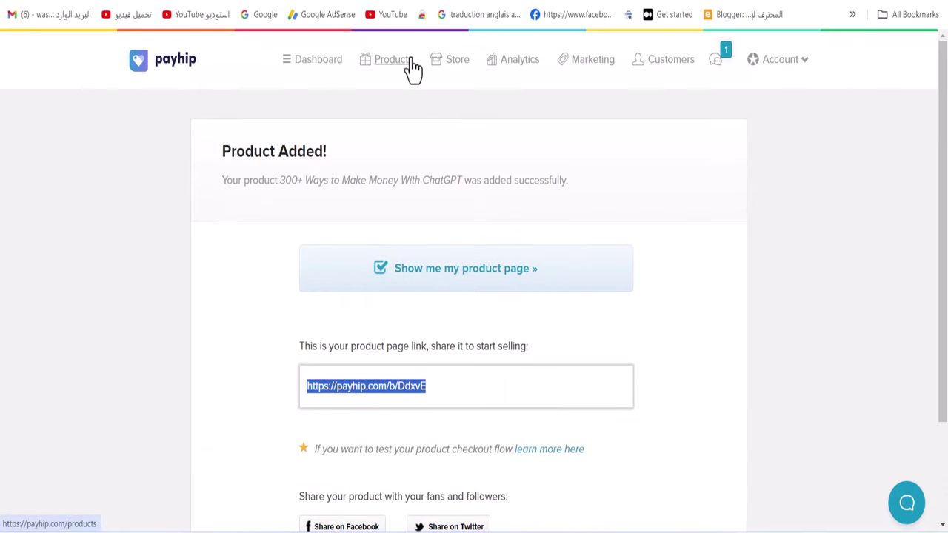
click(363, 70)
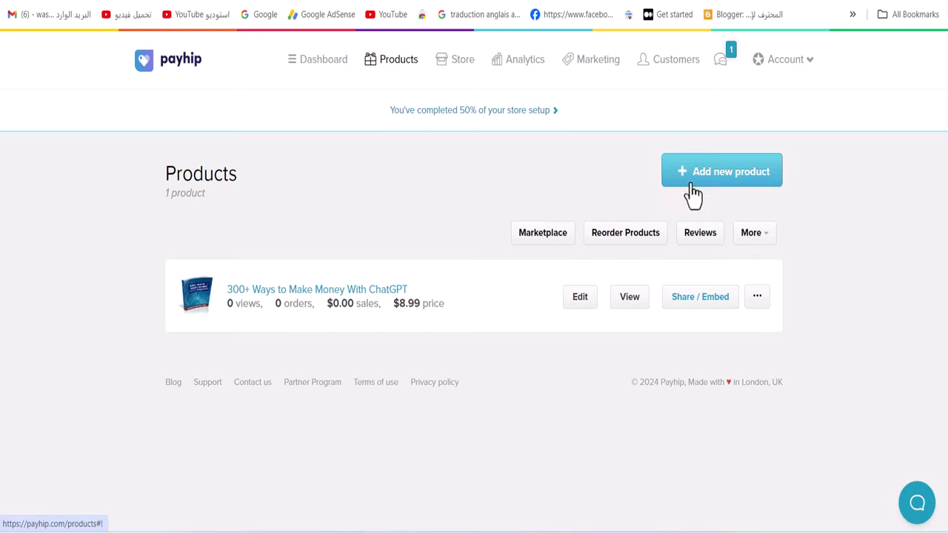
click(693, 181)
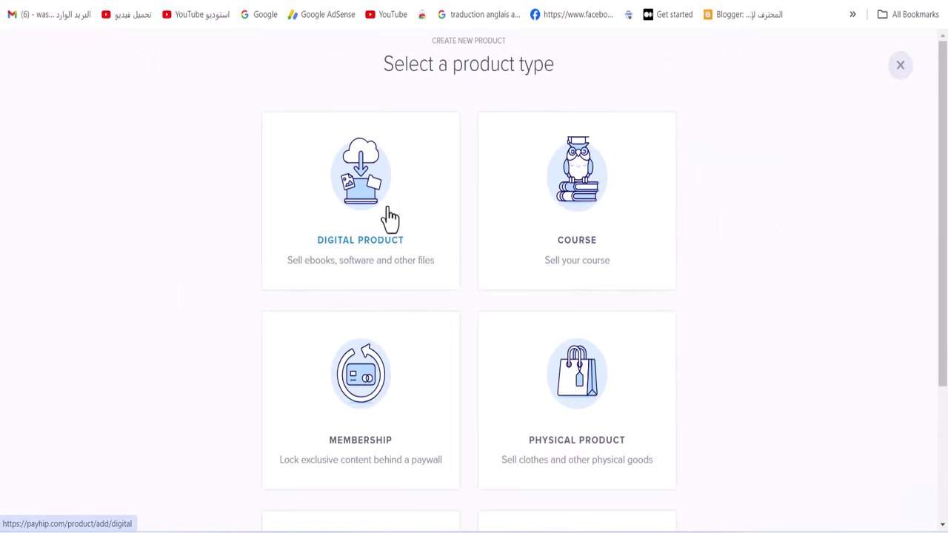
click(385, 213)
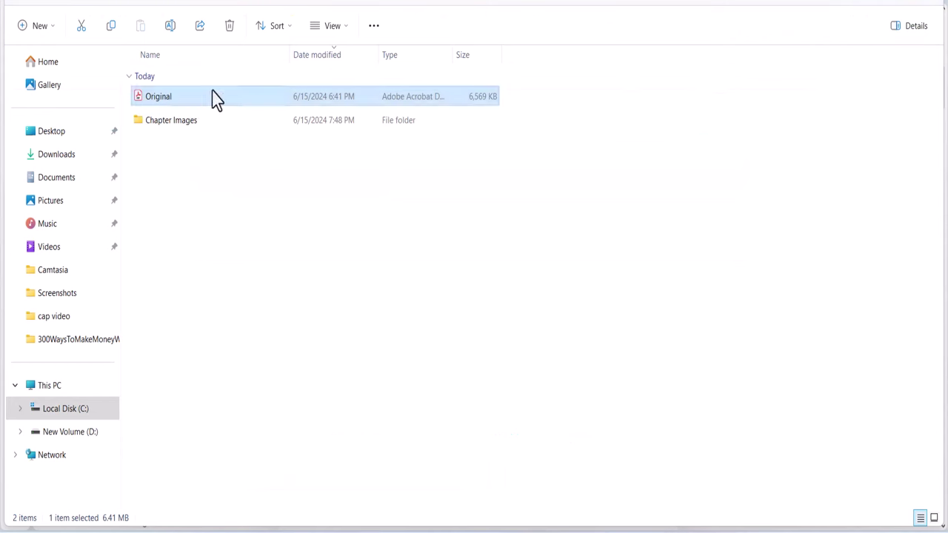
Step: In the file manager, open the Original PDF of the Etsy ebook with Google Chrome
right_click(178, 105)
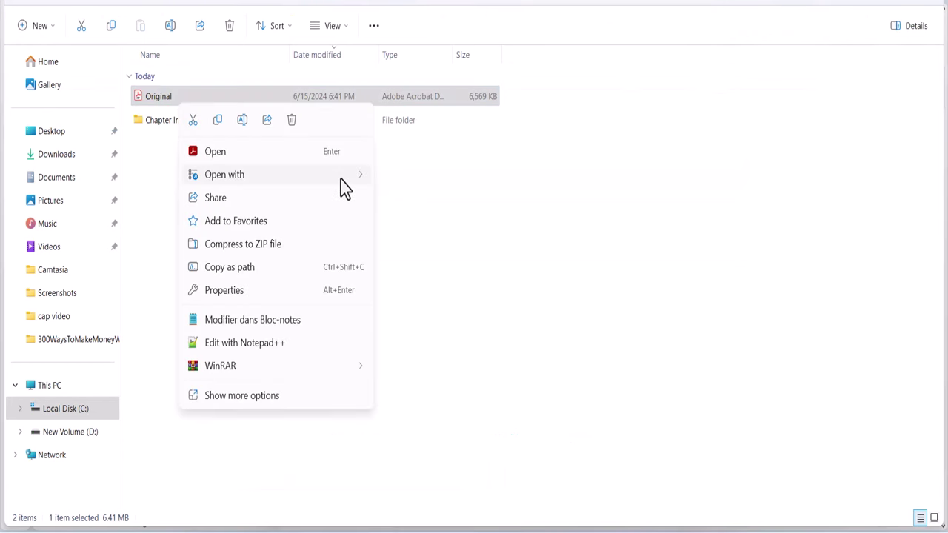
mouse_move(346, 181)
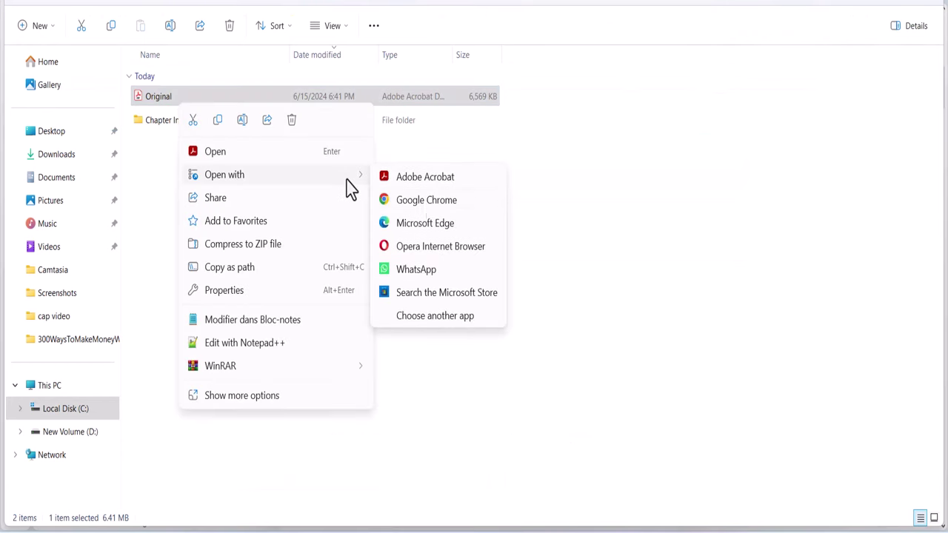
click(427, 202)
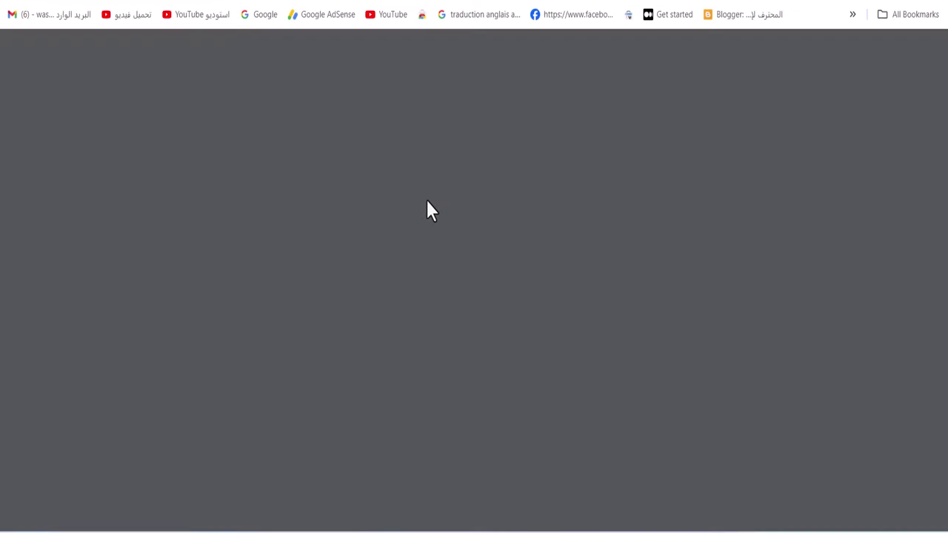
Step: Look through the Etsy Profits ebook, checking its cover, introduction, chapter title pages and body text
scroll(43, 208, down, 5)
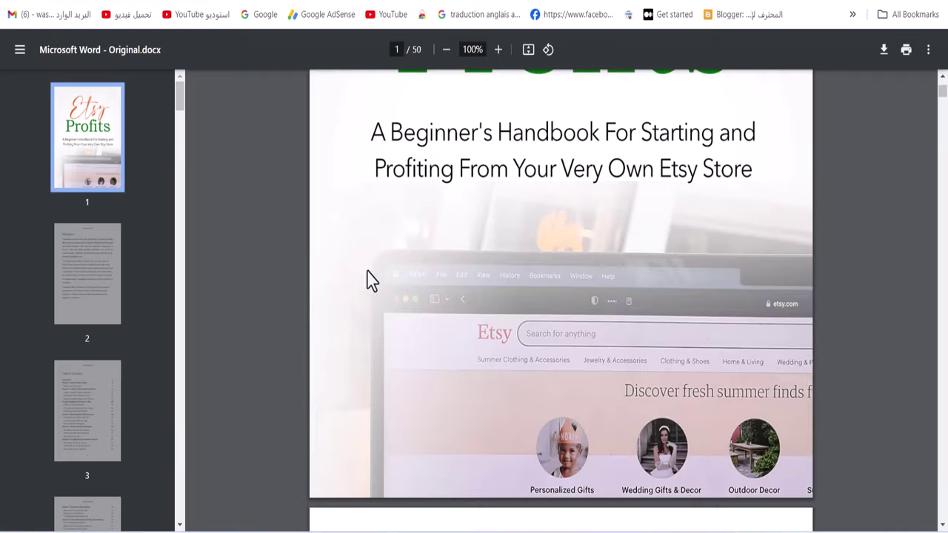
scroll(370, 277, down, 15)
scroll(365, 268, down, 6)
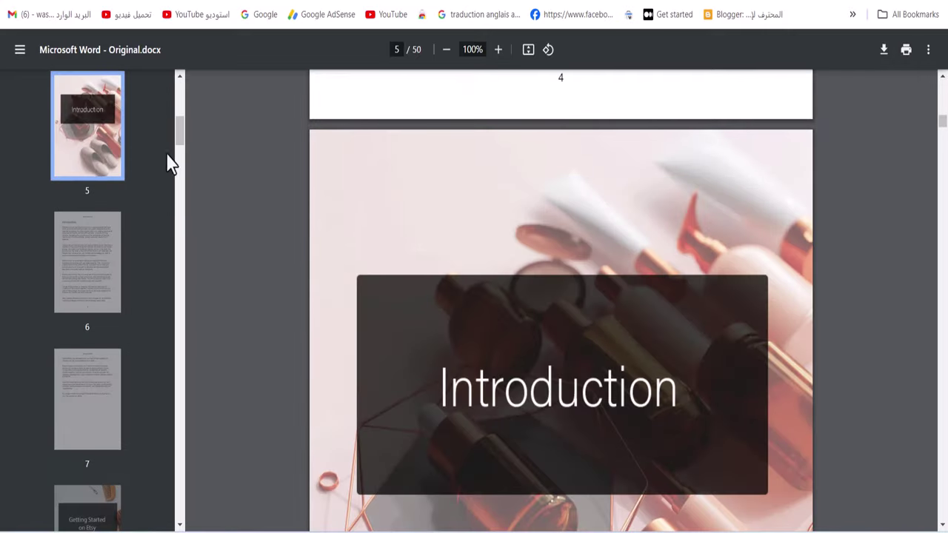
drag(178, 165, 178, 519)
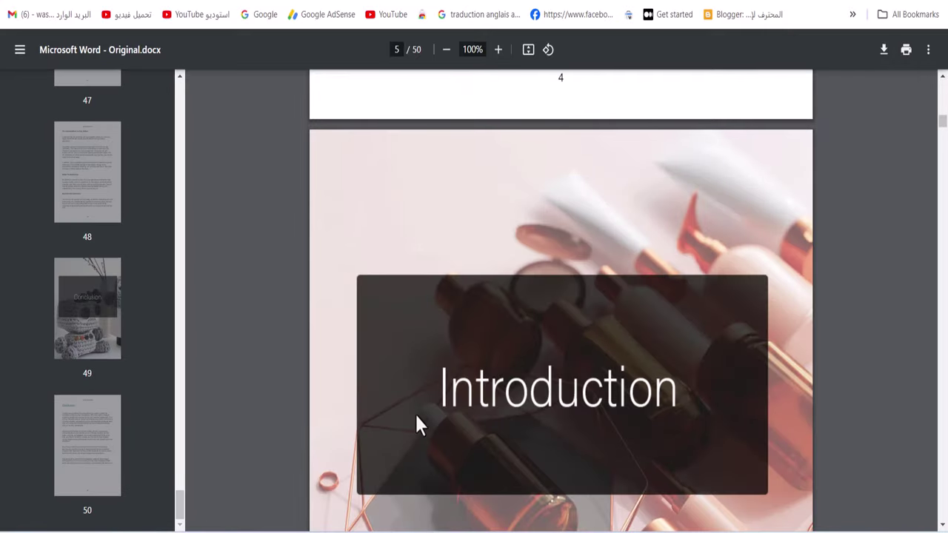
scroll(411, 421, down, 20)
click(81, 335)
scroll(102, 367, down, 10)
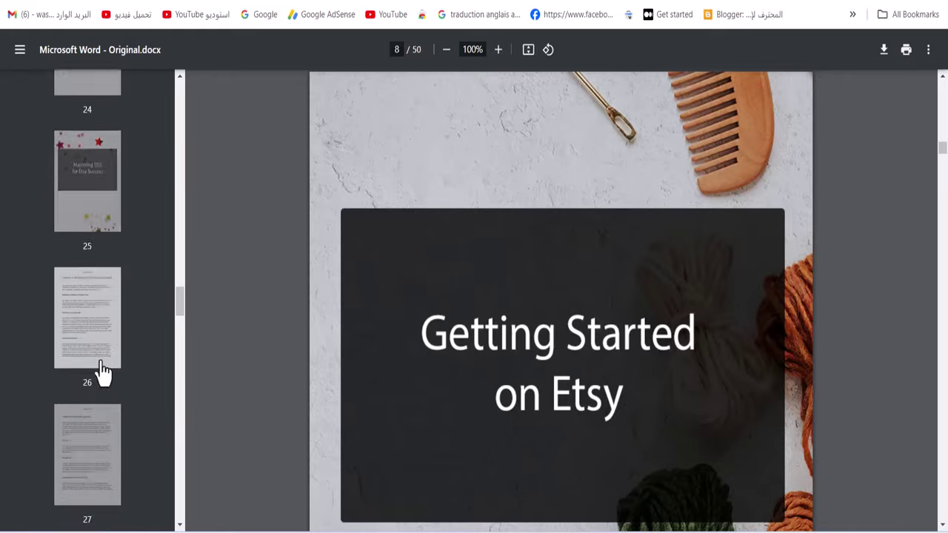
scroll(102, 374, down, 10)
click(102, 374)
scroll(371, 372, down, 20)
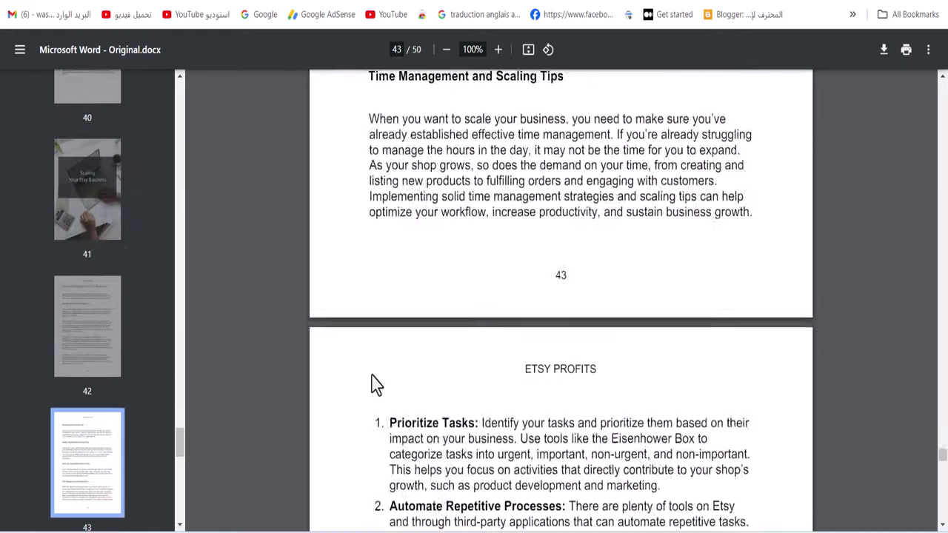
Step: Look at the end of the Etsy Profits ebook, close it and return to Payhip's new digital product form
scroll(376, 383, down, 20)
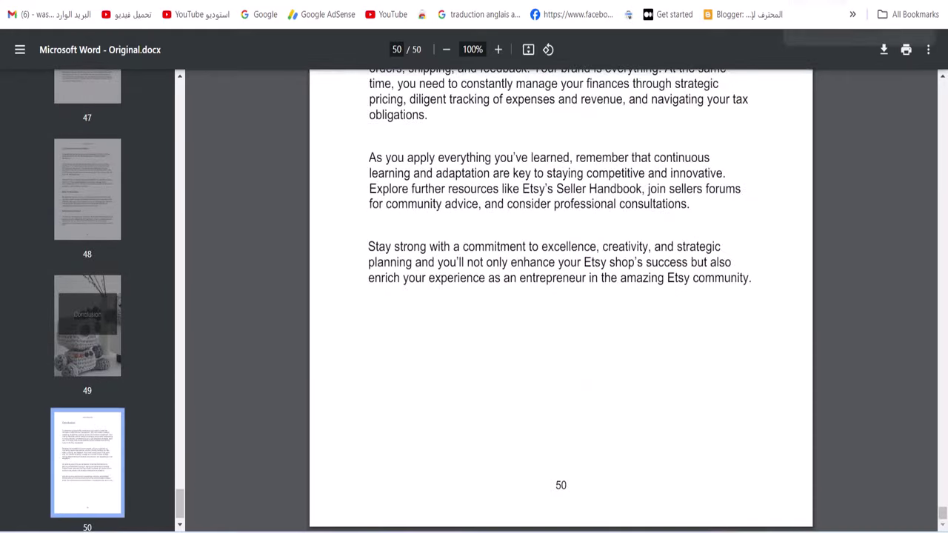
key(ctrl+w)
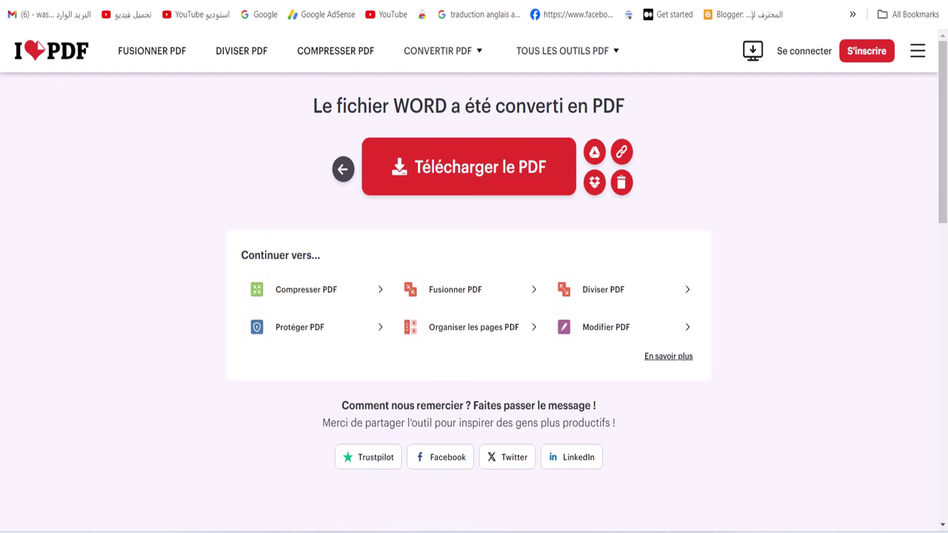
key(ctrl+Tab)
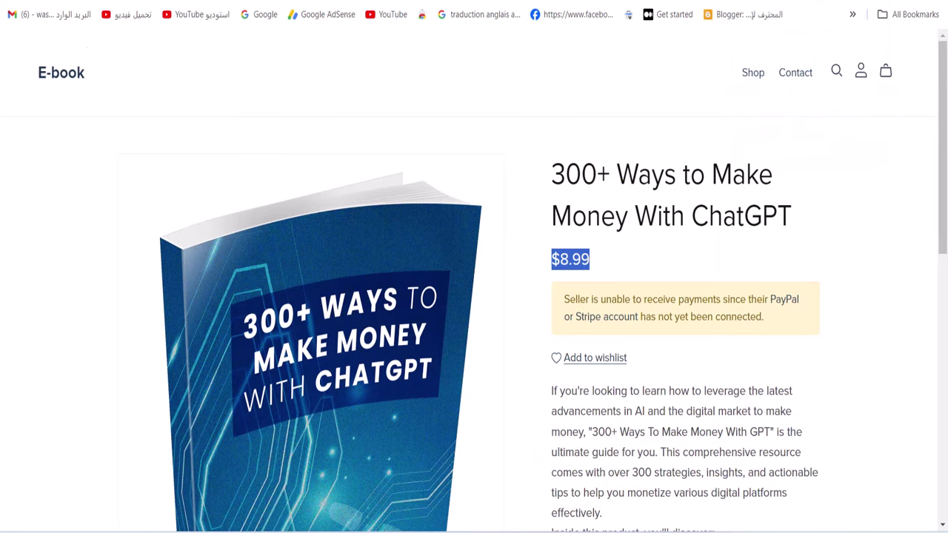
key(ctrl+Tab)
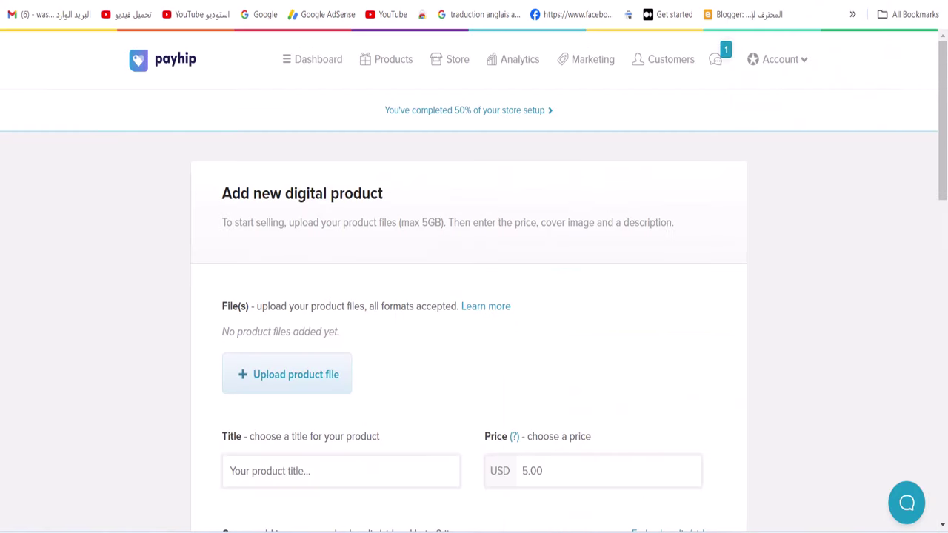
Step: Upload the Original PDF from Downloads > etsy-profits > Master Resale Rights > 1 - Ebook as the product file
click(308, 396)
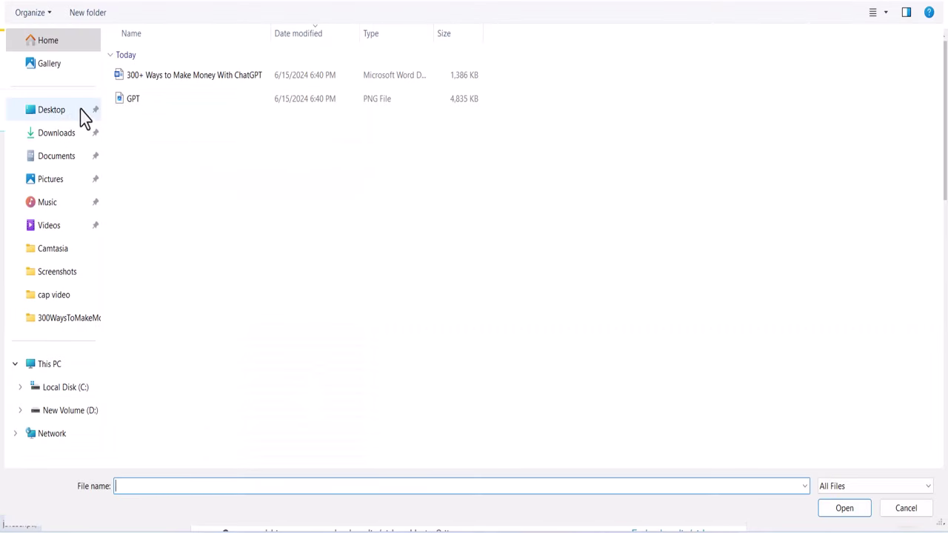
click(57, 135)
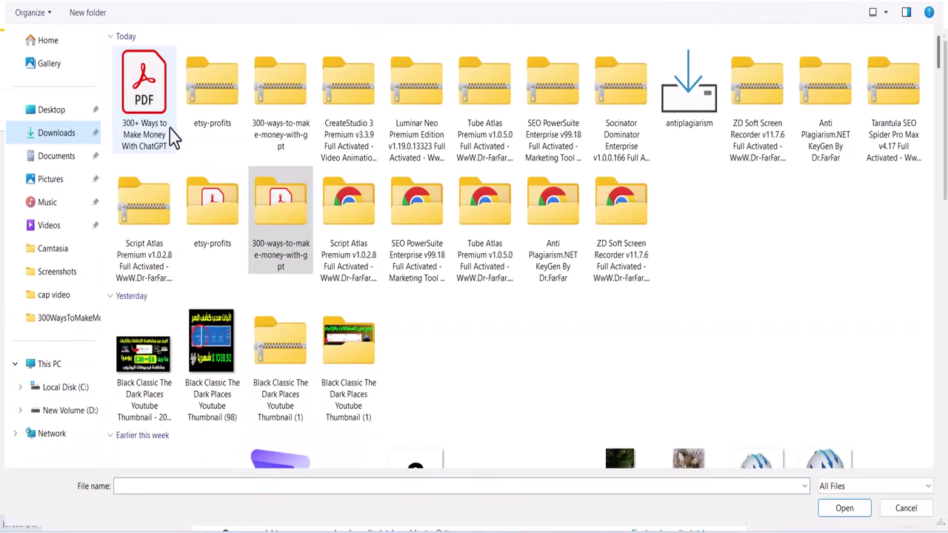
click(212, 119)
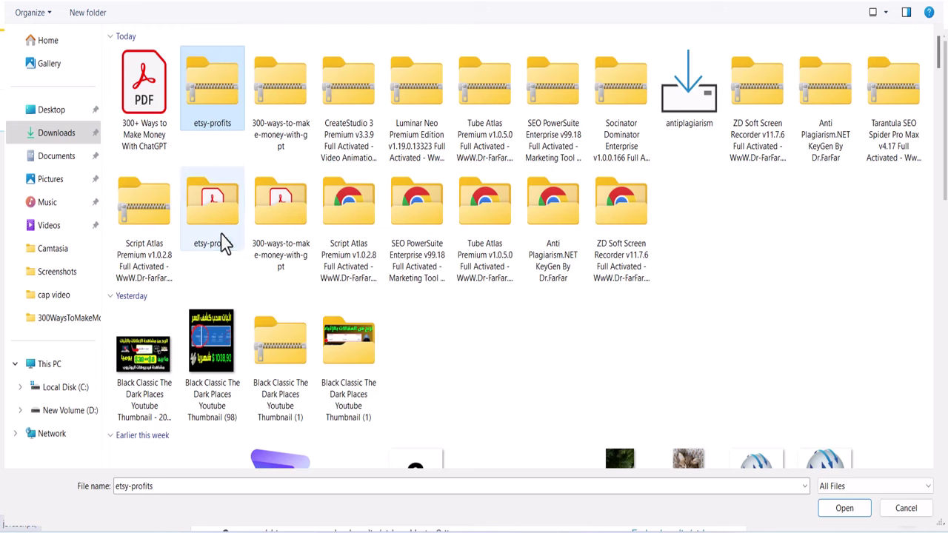
double_click(222, 243)
double_click(181, 106)
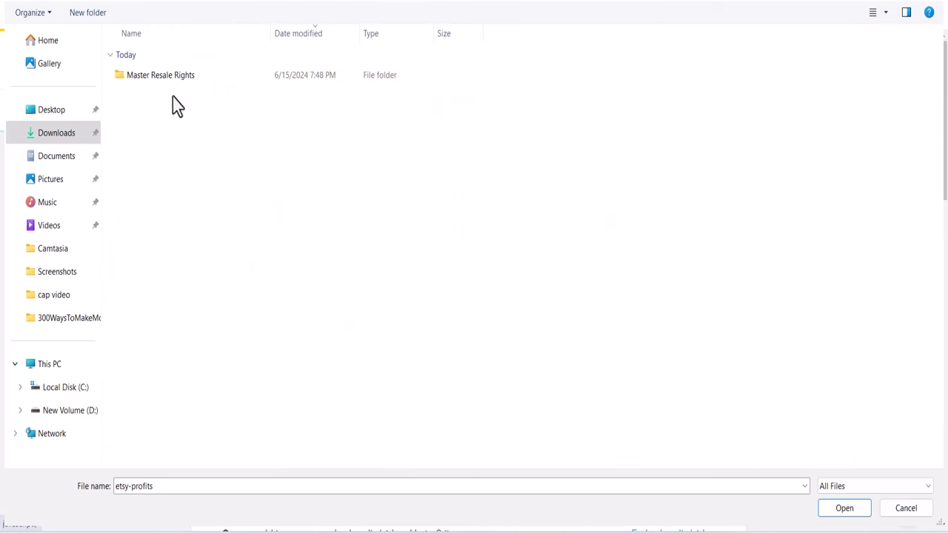
double_click(170, 78)
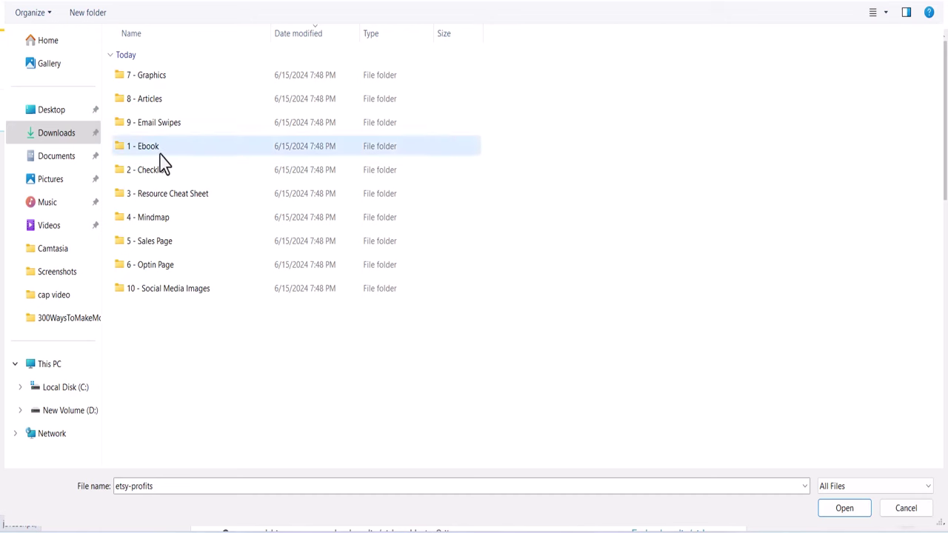
double_click(160, 152)
click(153, 78)
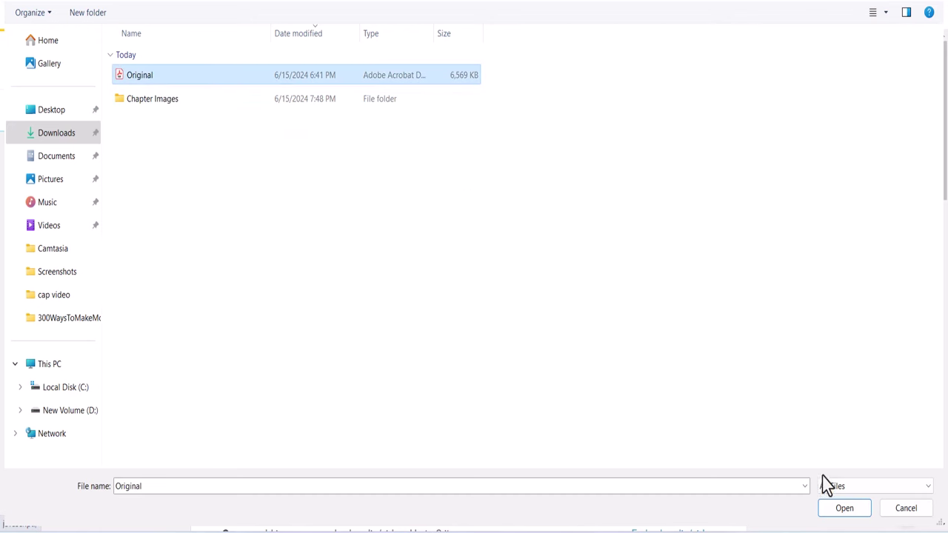
click(844, 508)
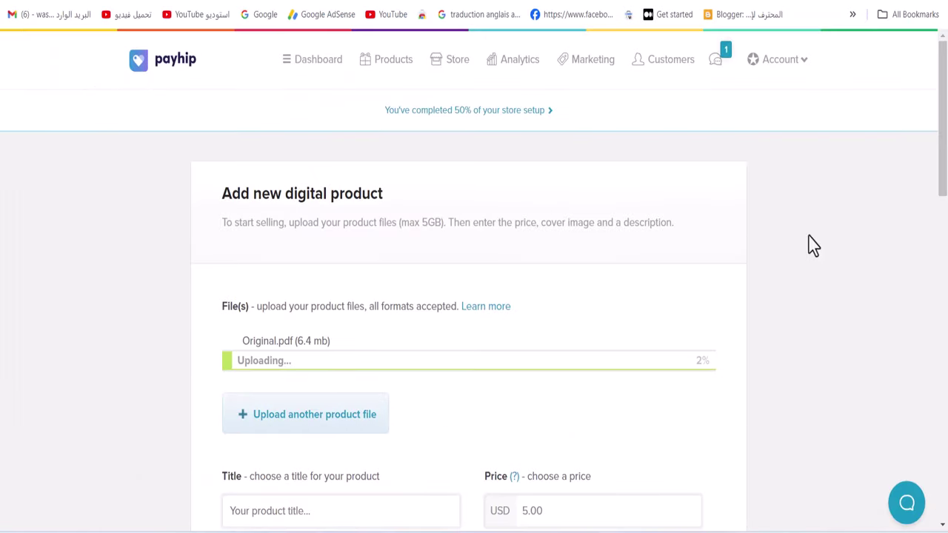
Step: Set the product's price to 5.99 USD
scroll(487, 289, down, 5)
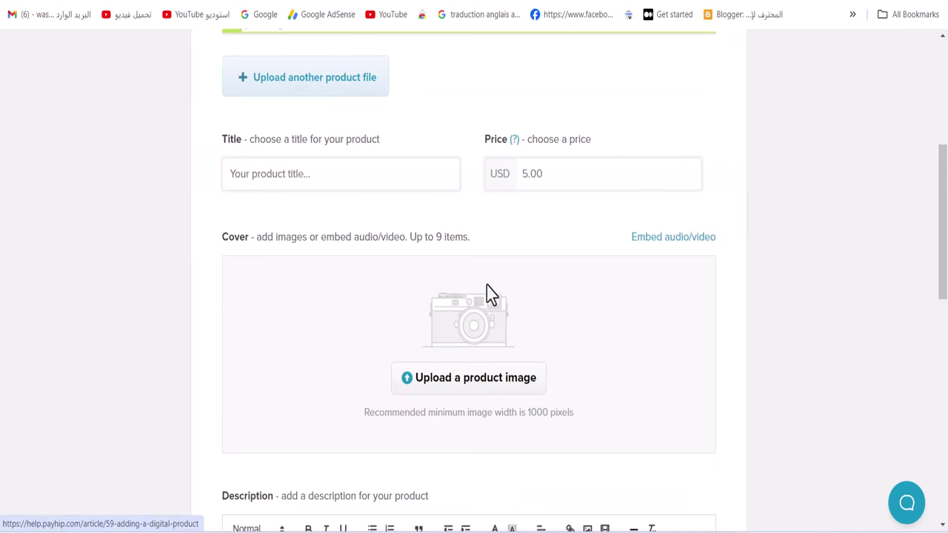
click(525, 173)
text(500)
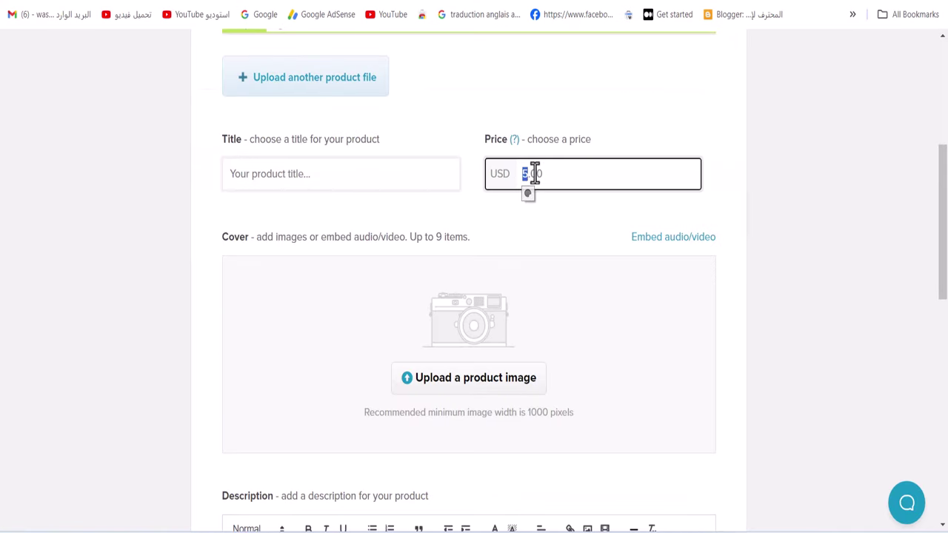
drag(530, 173, 579, 176)
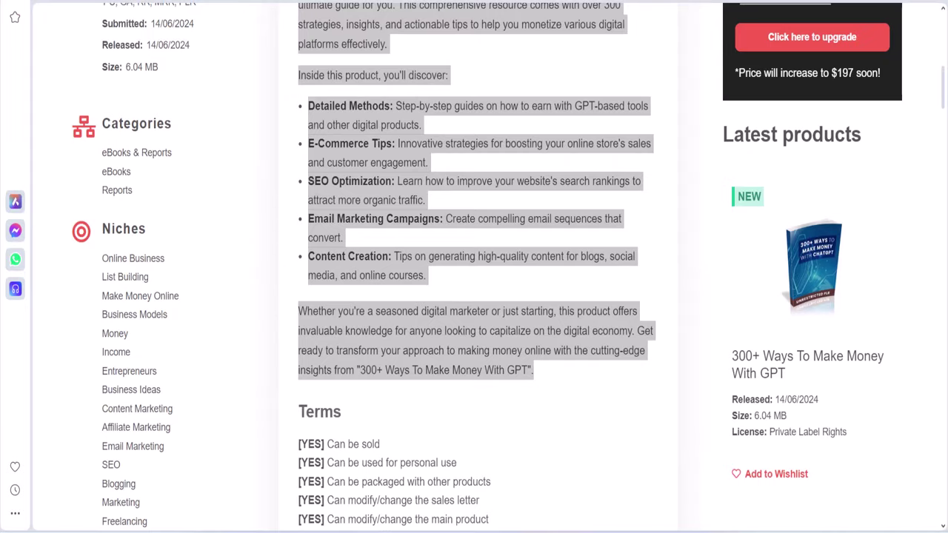
Step: Copy the Etsy Profits heading from the IDplr product page and paste it as the Payhip product title
drag(546, 390, 304, 15)
scroll(474, 297, up, 10)
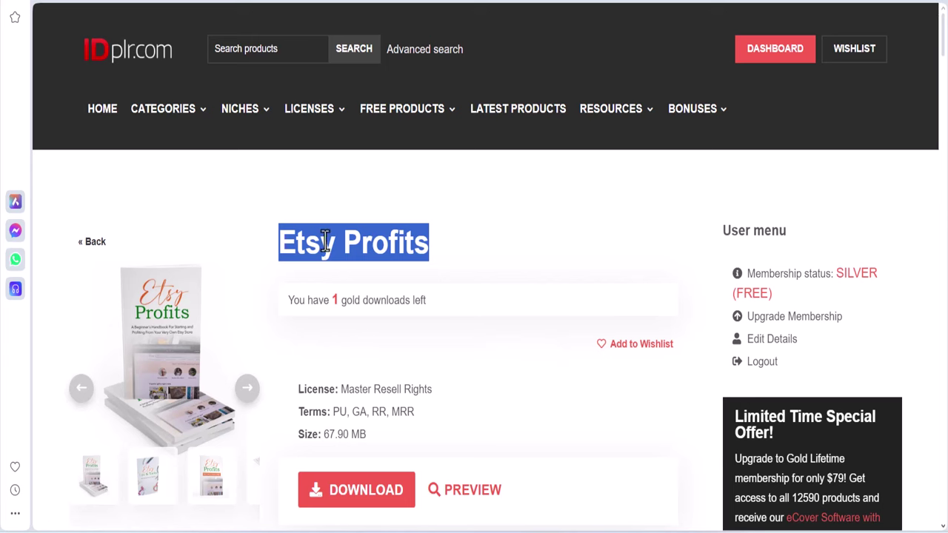
right_click(324, 241)
right_click(342, 239)
click(370, 289)
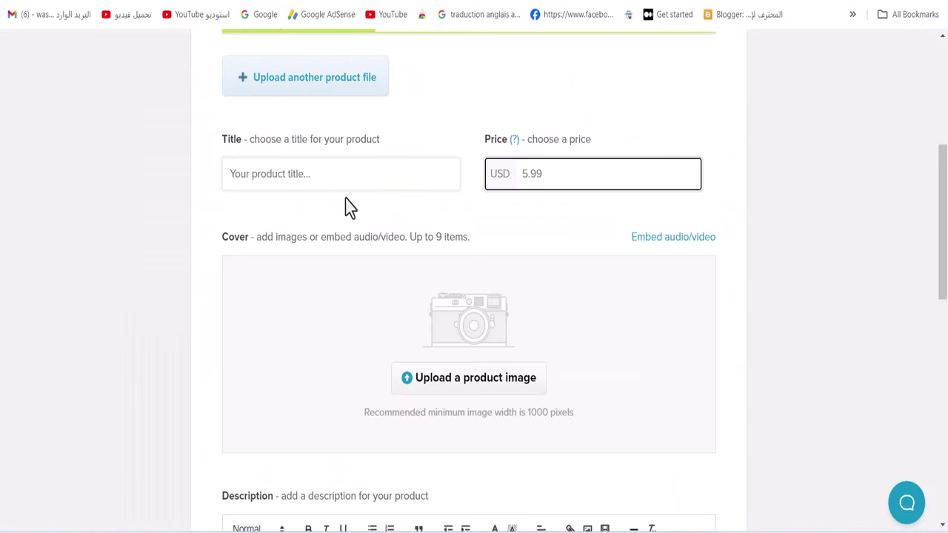
right_click(330, 179)
click(366, 319)
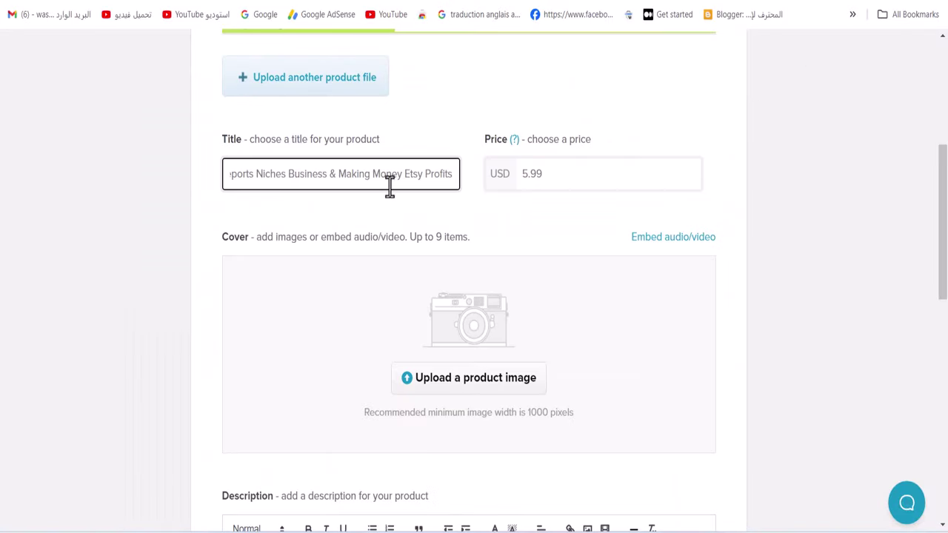
Step: Try to replace the product title with a fresh copy of only the Etsy Profits heading from IDplr
drag(390, 186, 3, 186)
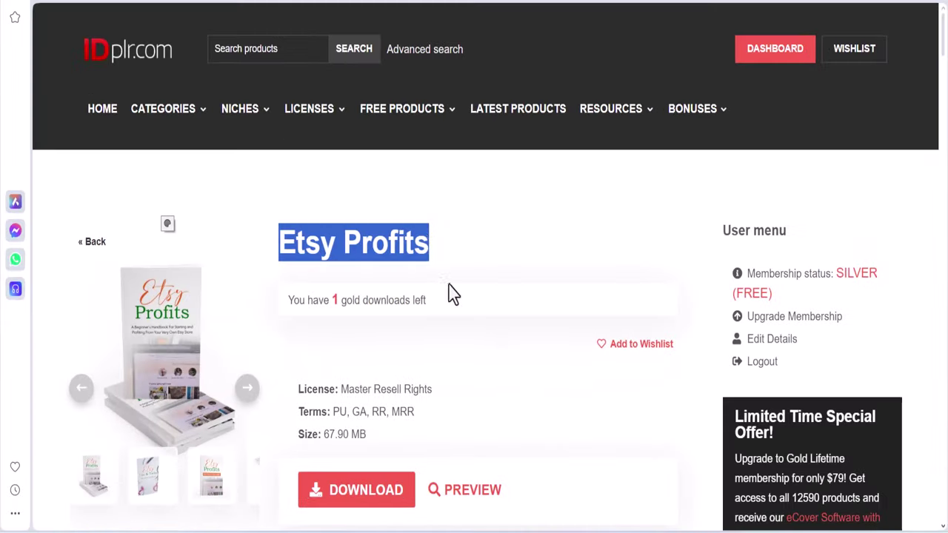
right_click(406, 246)
click(433, 296)
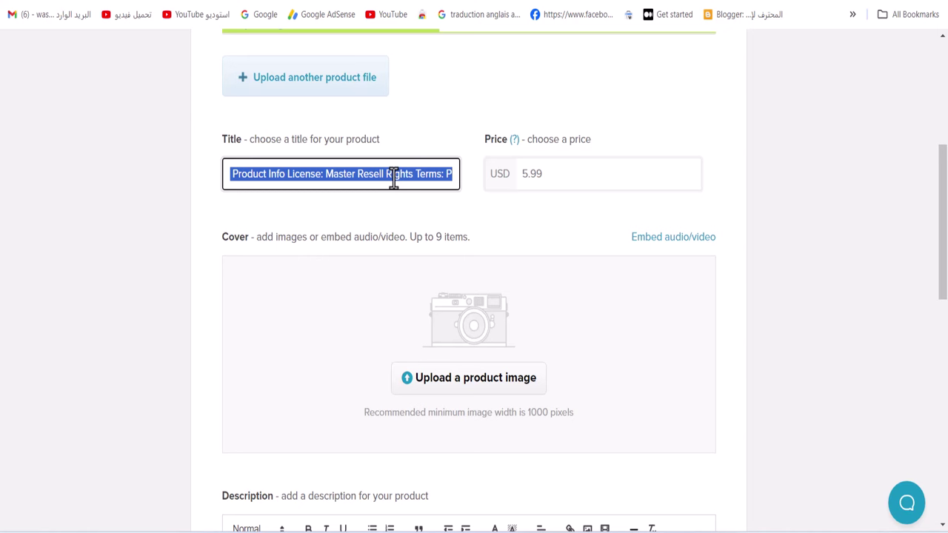
key(ctrl+v)
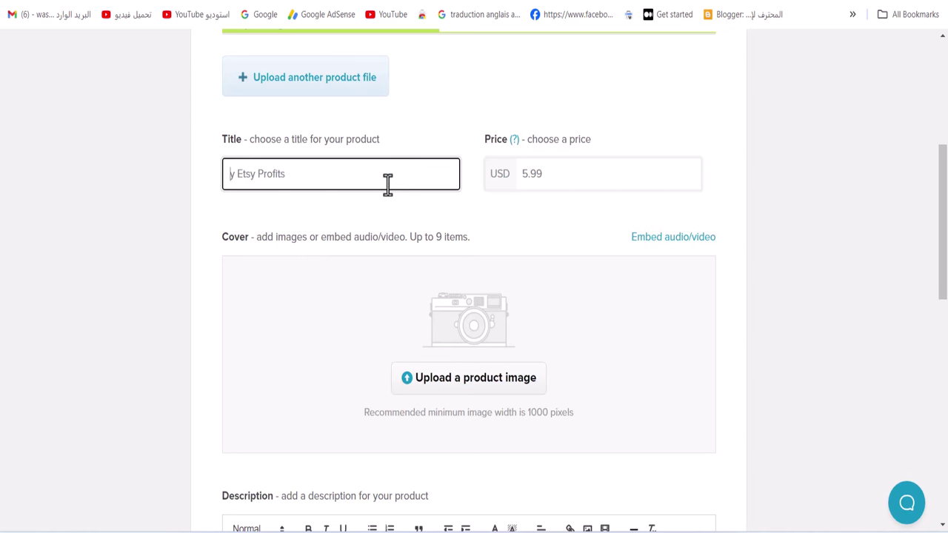
right_click(370, 187)
click(402, 363)
key(BackSpace)
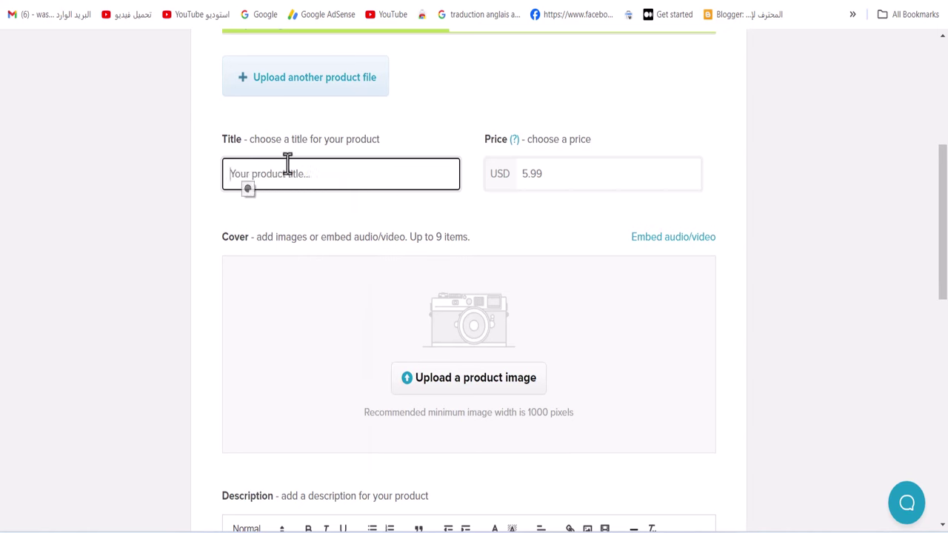
right_click(288, 173)
click(346, 311)
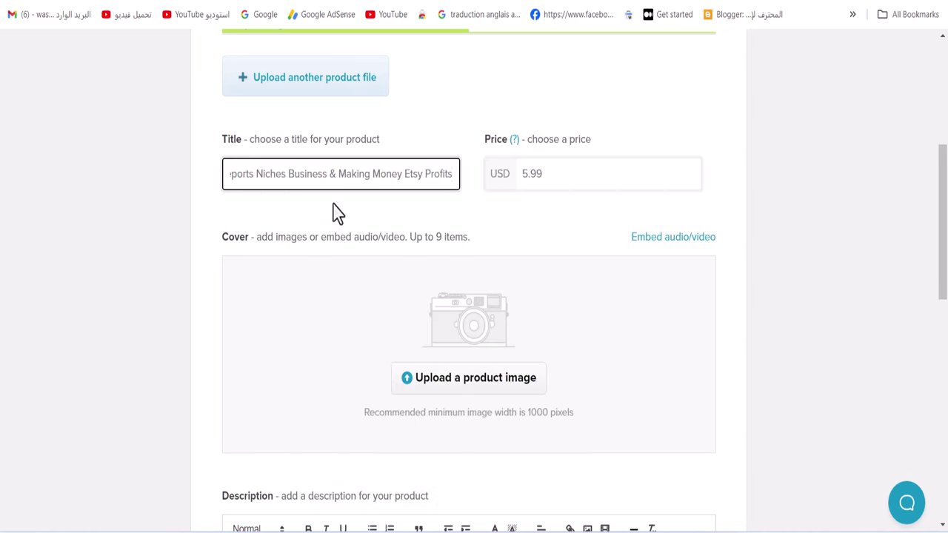
Step: Remove the extra product info text from the title and add the year so it reads Etsy Profits 2024
drag(260, 174, 167, 178)
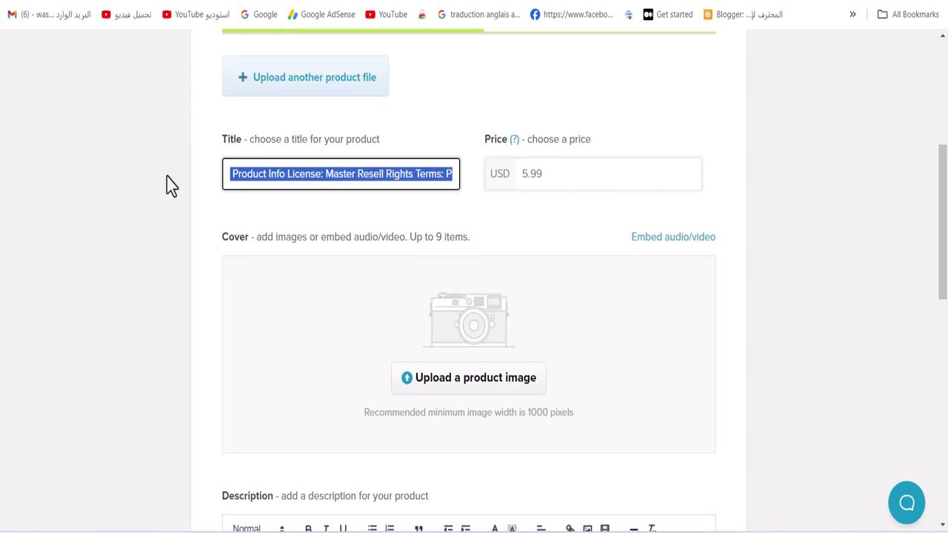
click(289, 173)
drag(324, 173, 144, 182)
key(BackSpace)
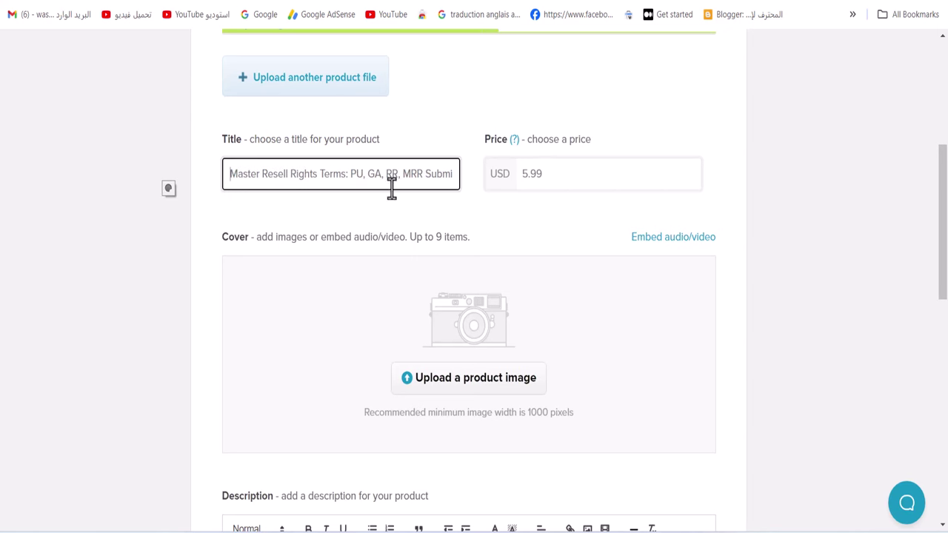
drag(402, 175, 64, 180)
key(BackSpace)
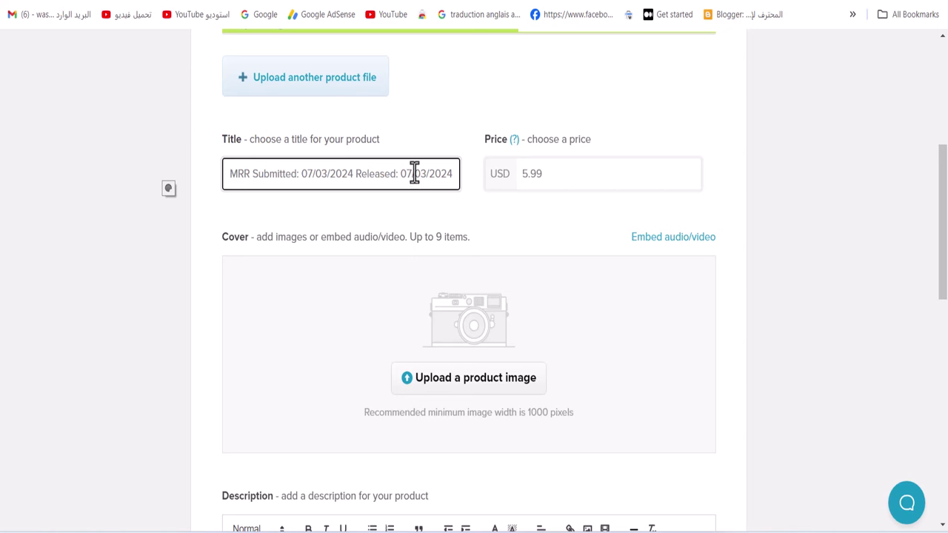
drag(415, 174, 93, 183)
key(BackSpace)
drag(384, 178, 171, 189)
key(BackSpace)
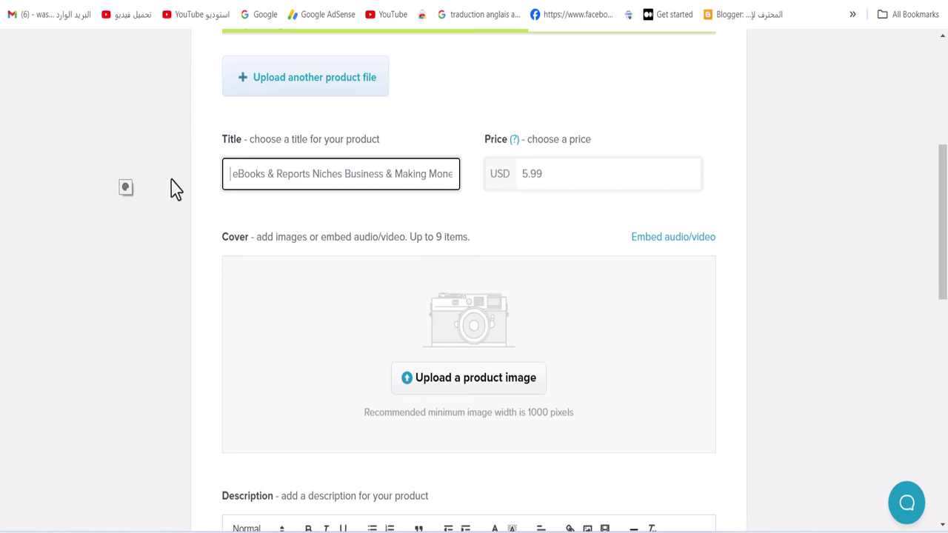
drag(403, 175, 133, 186)
key(BackSpace)
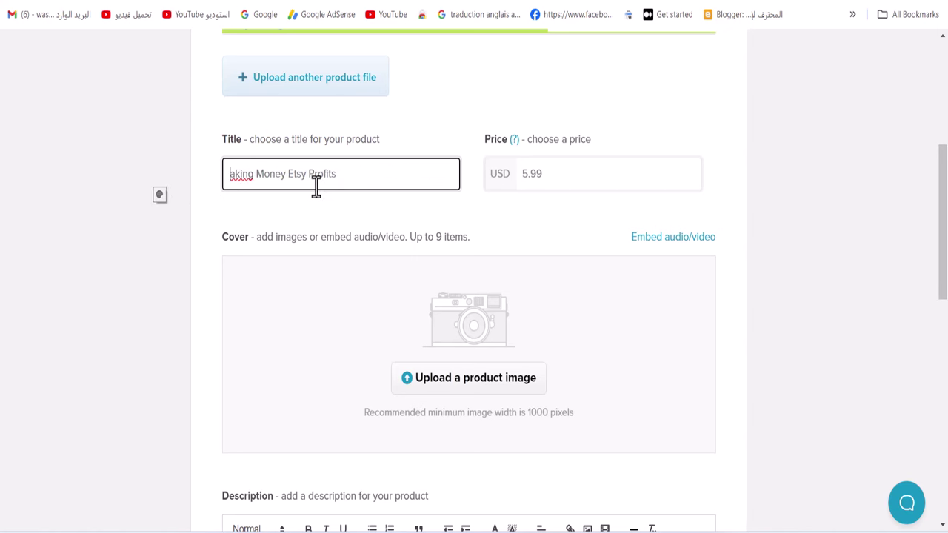
drag(288, 173, 153, 186)
key(BackSpace)
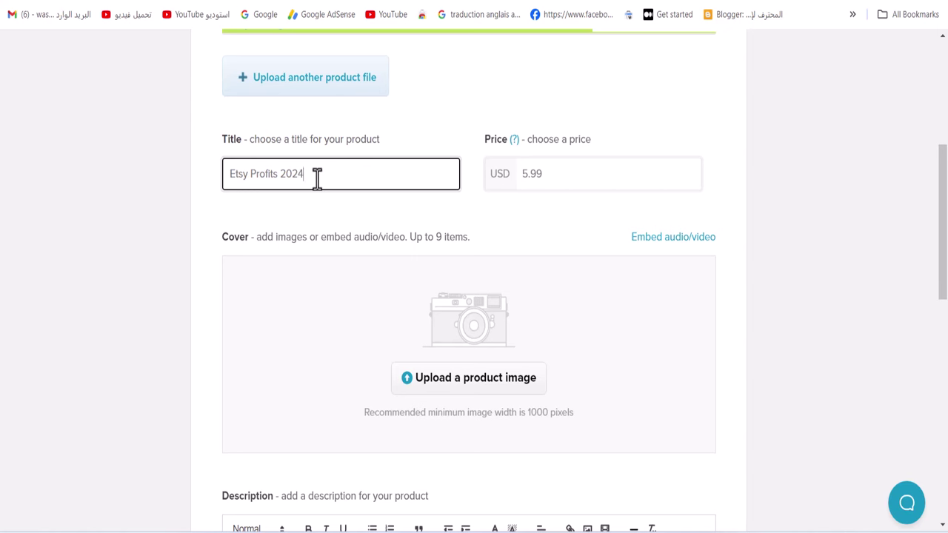
Step: Browse the images in the ebook's Chapter Images > Images folder and upload a cover image for the product
click(493, 381)
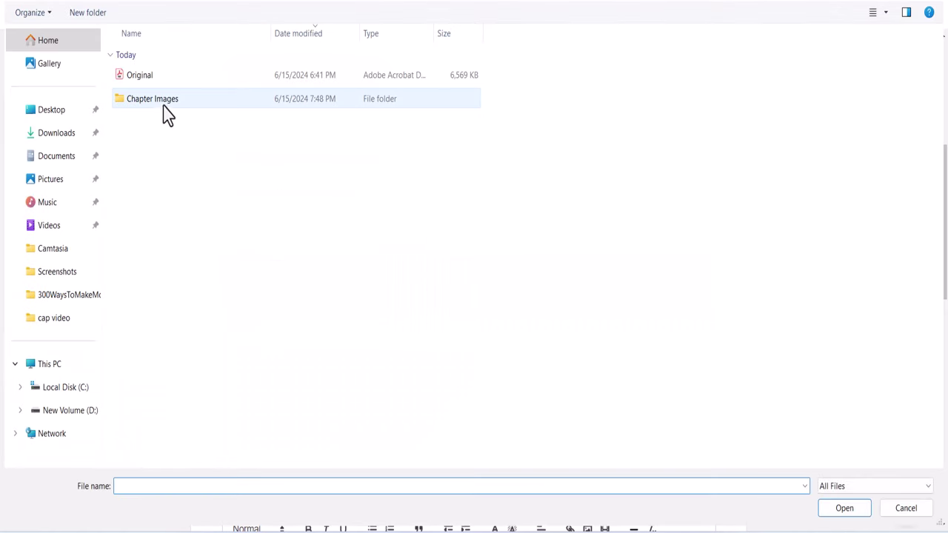
double_click(164, 104)
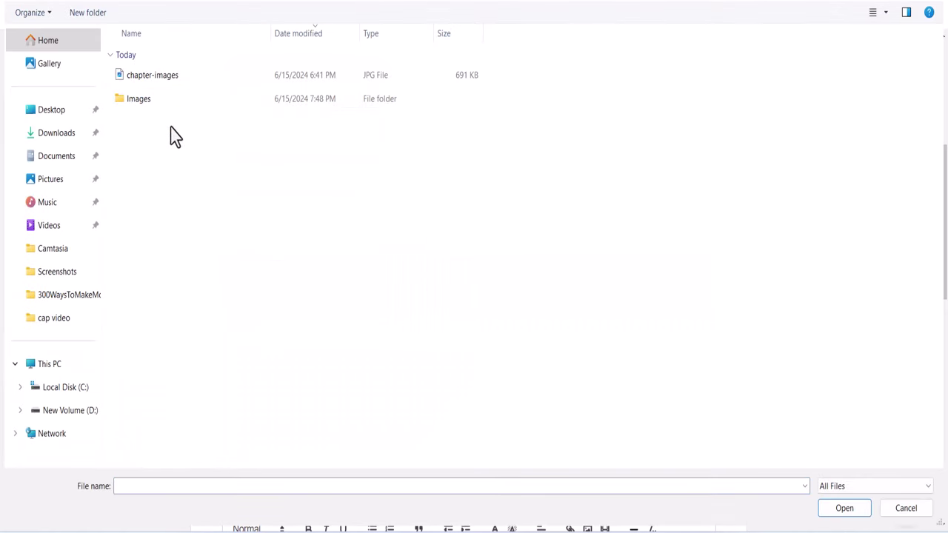
double_click(159, 100)
right_click(609, 157)
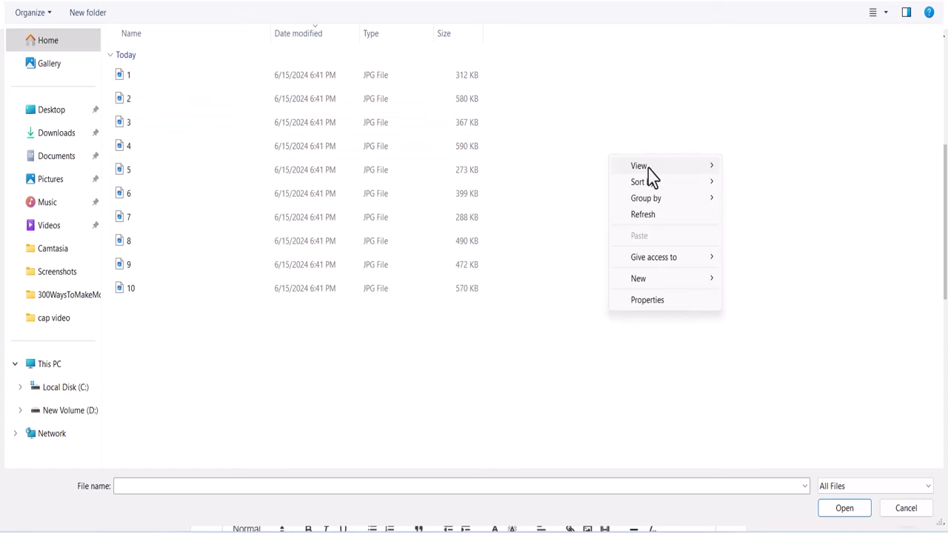
mouse_move(655, 170)
click(733, 182)
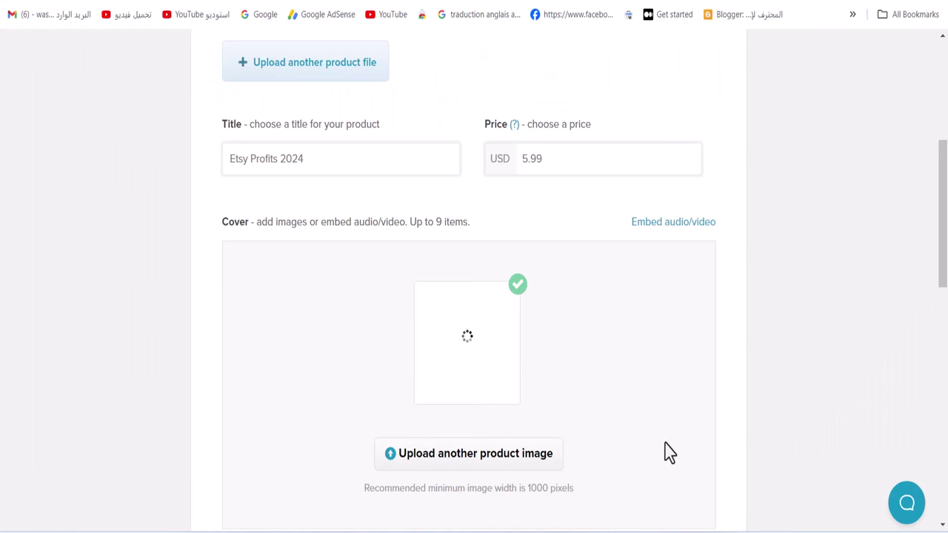
Step: Copy the full Etsy Profits description, from the intro through the bullet list, from the IDplr page and paste it as the Payhip product description
scroll(522, 362, down, 5)
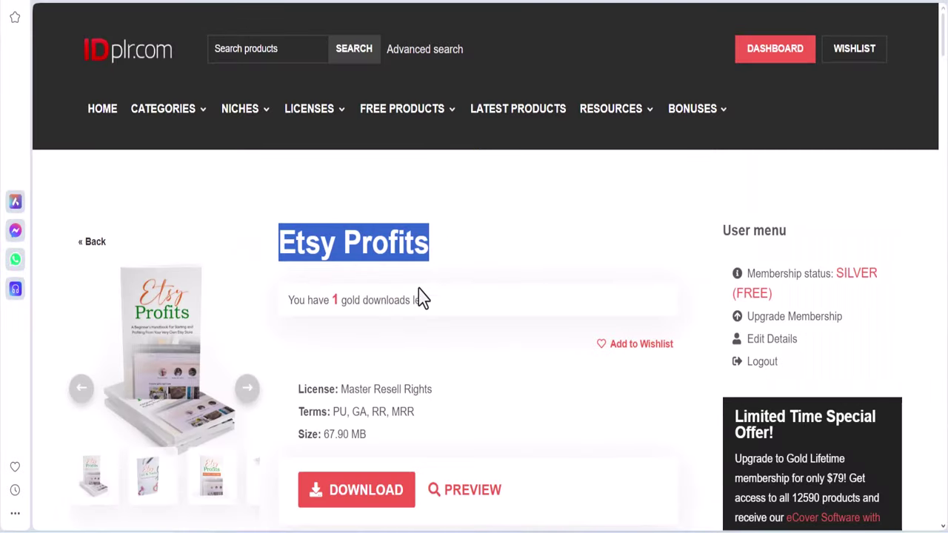
scroll(418, 293, down, 5)
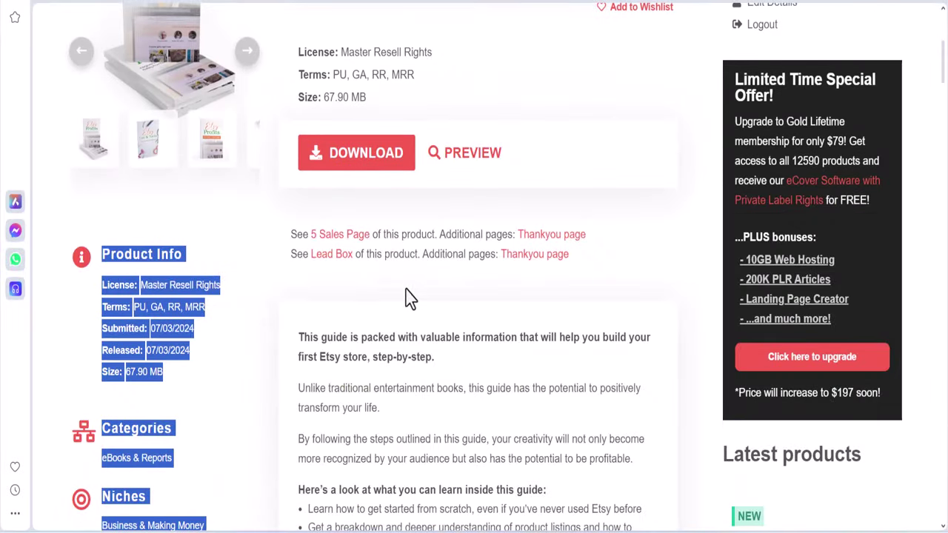
drag(295, 338, 403, 412)
right_click(361, 308)
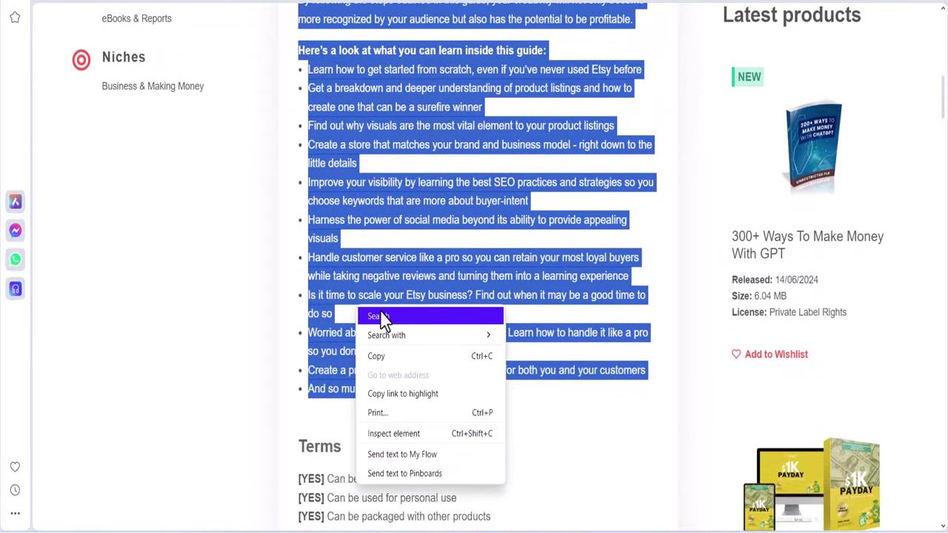
click(390, 356)
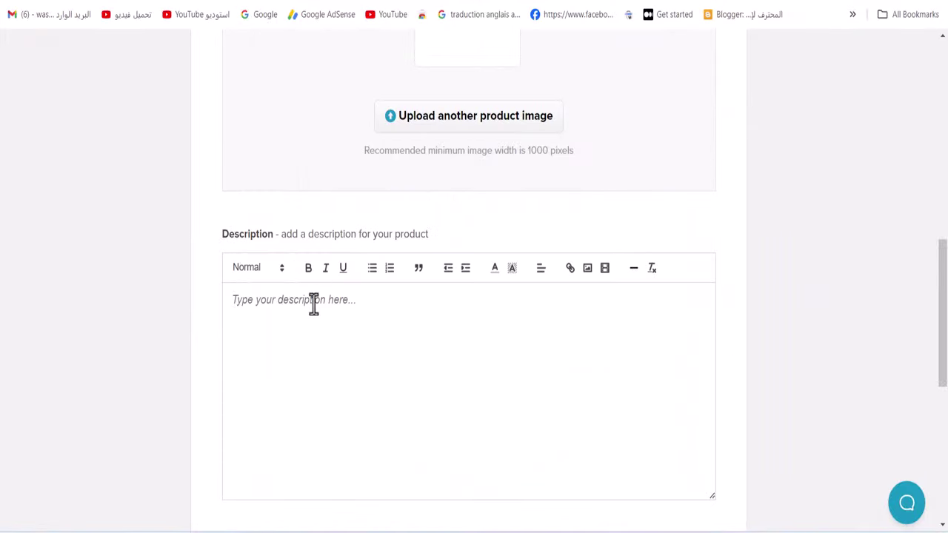
right_click(314, 300)
click(355, 120)
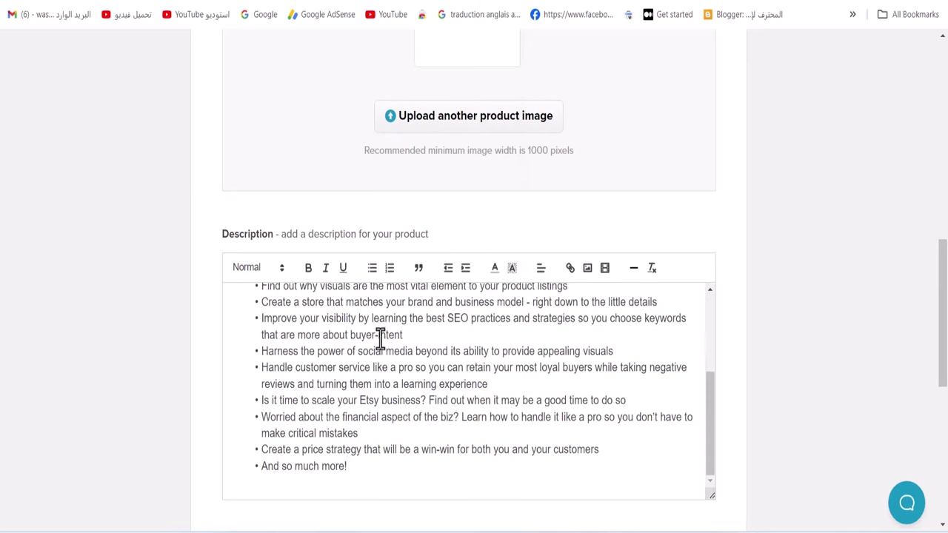
Step: Expand the advanced options, review the filled-in form up to the uploaded file, and add the Etsy Profits 2024 product to the store
scroll(380, 340, down, 3)
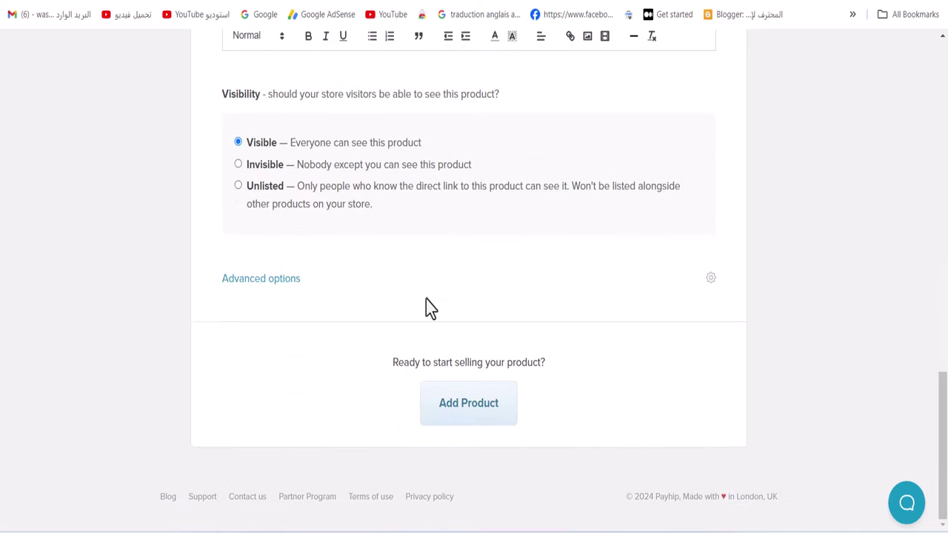
click(253, 281)
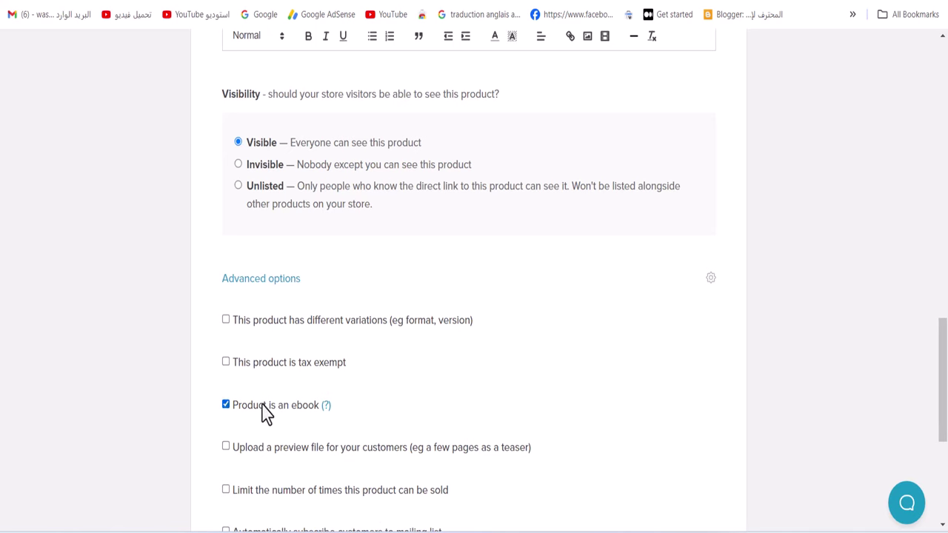
scroll(297, 400, down, 4)
scroll(444, 356, up, 9)
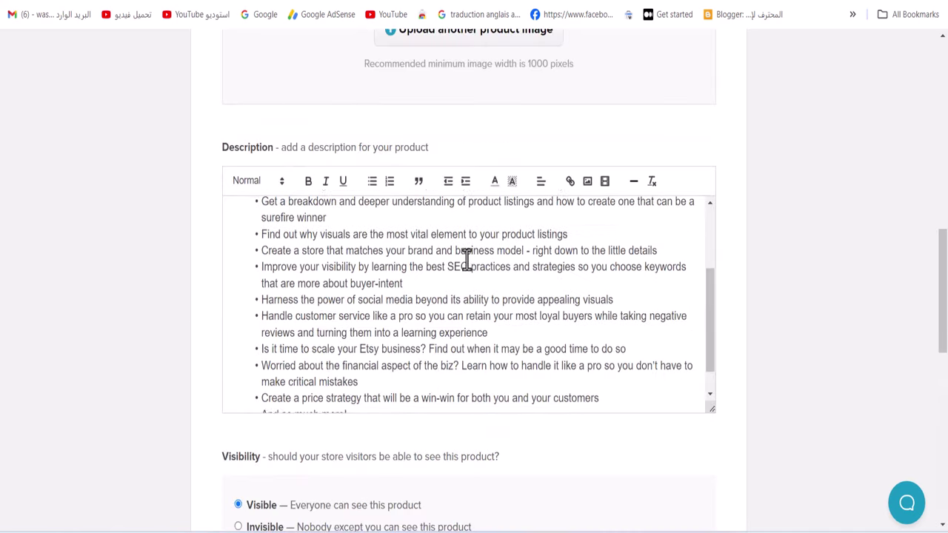
scroll(489, 245, up, 5)
scroll(449, 274, up, 5)
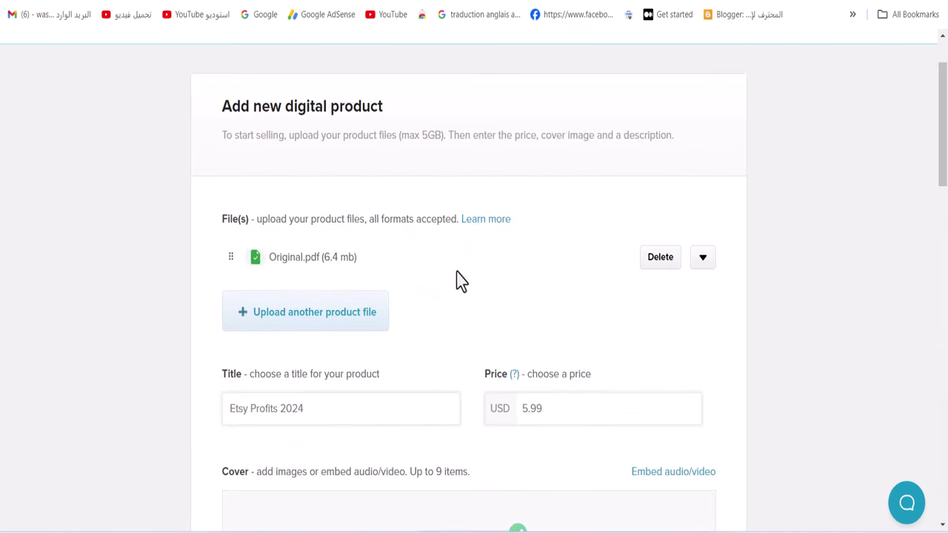
drag(357, 258, 263, 260)
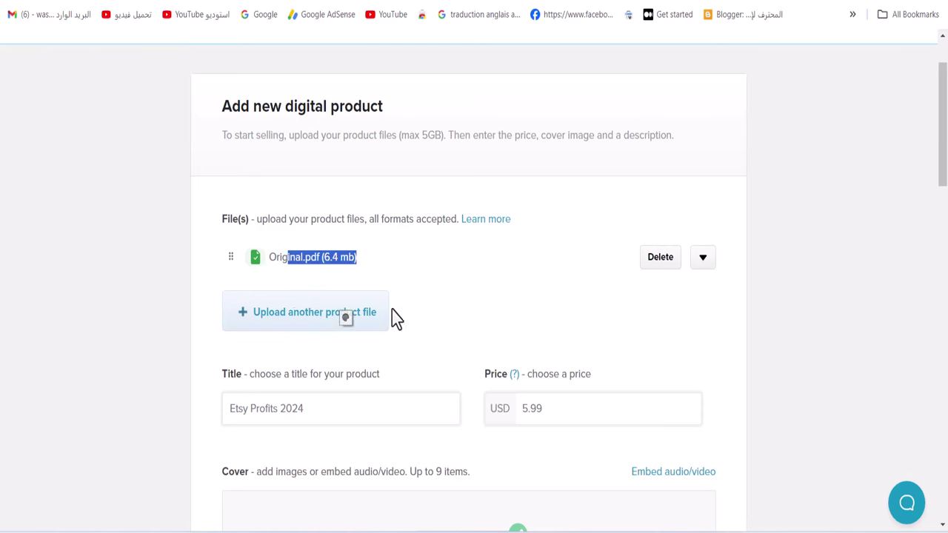
scroll(397, 318, down, 15)
click(467, 401)
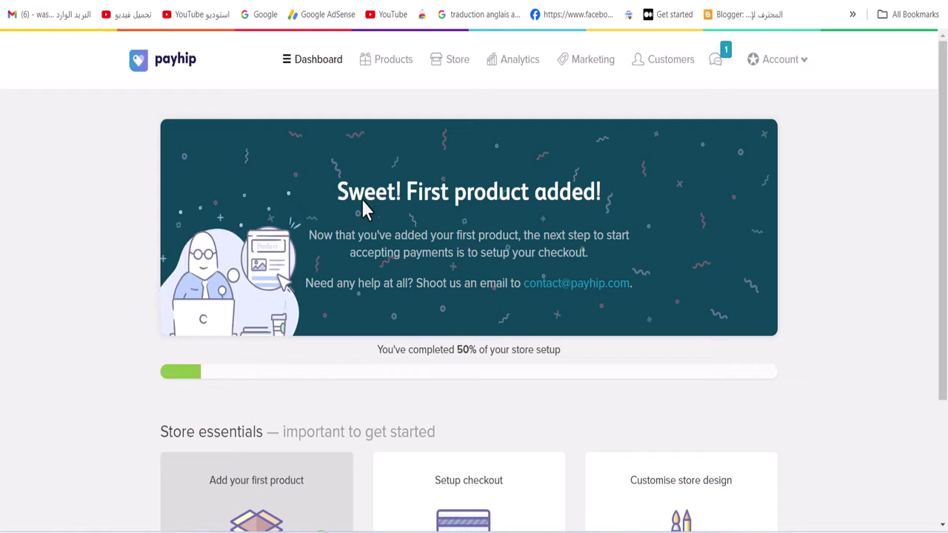
Step: Open the store's product list and select the shareable page link of the 300+ Ways to Make Money With ChatGPT product
scroll(365, 207, down, 3)
scroll(414, 67, up, 3)
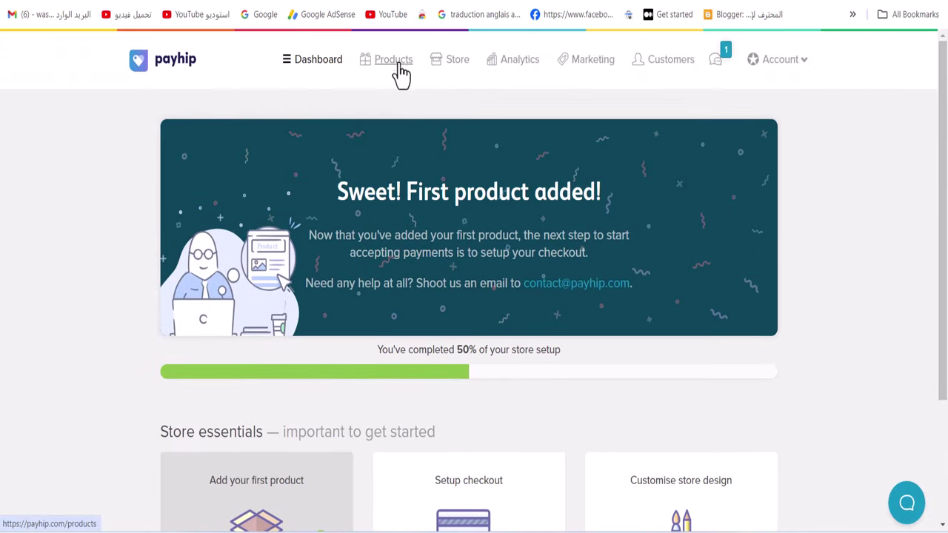
click(399, 62)
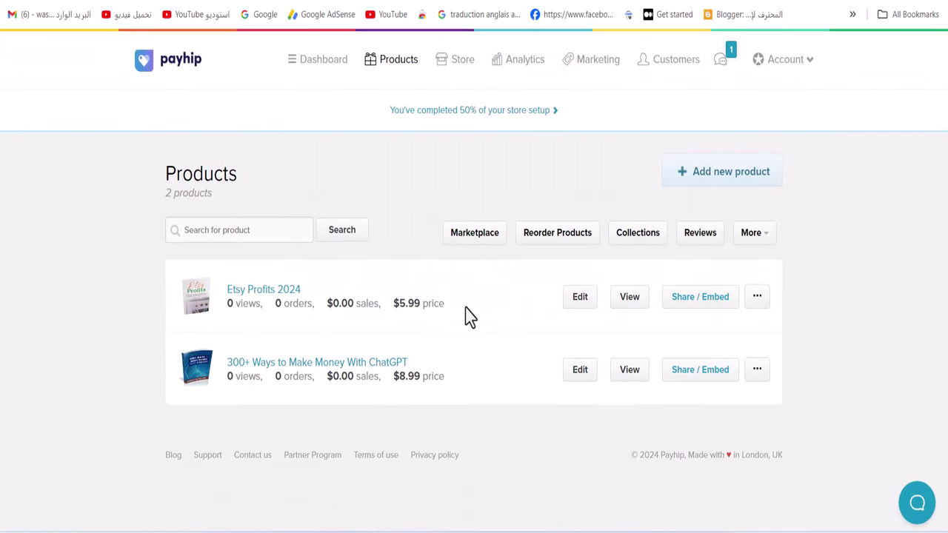
drag(470, 317, 474, 417)
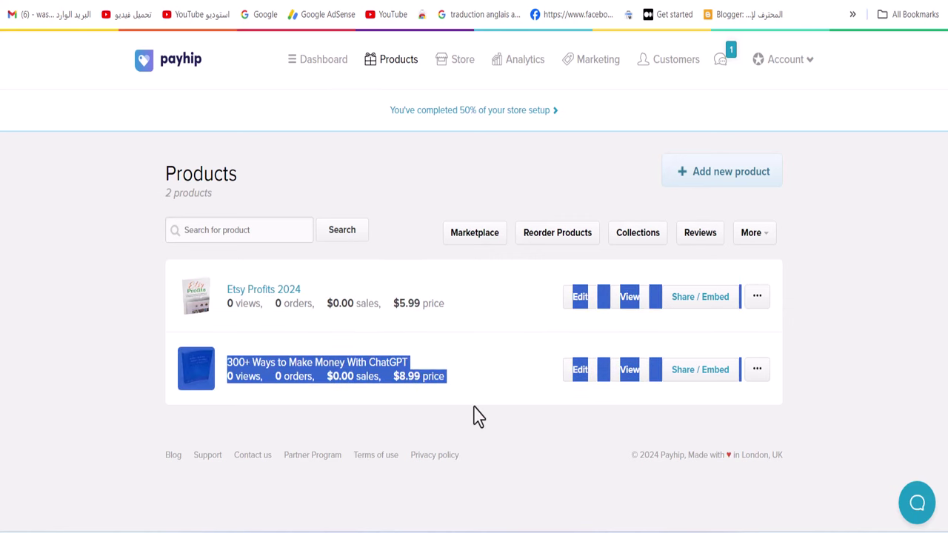
click(697, 374)
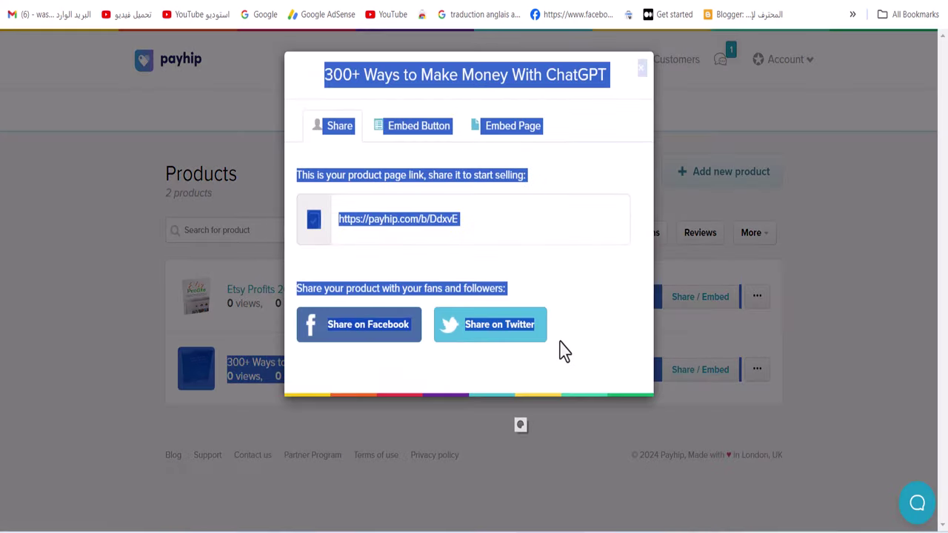
click(532, 220)
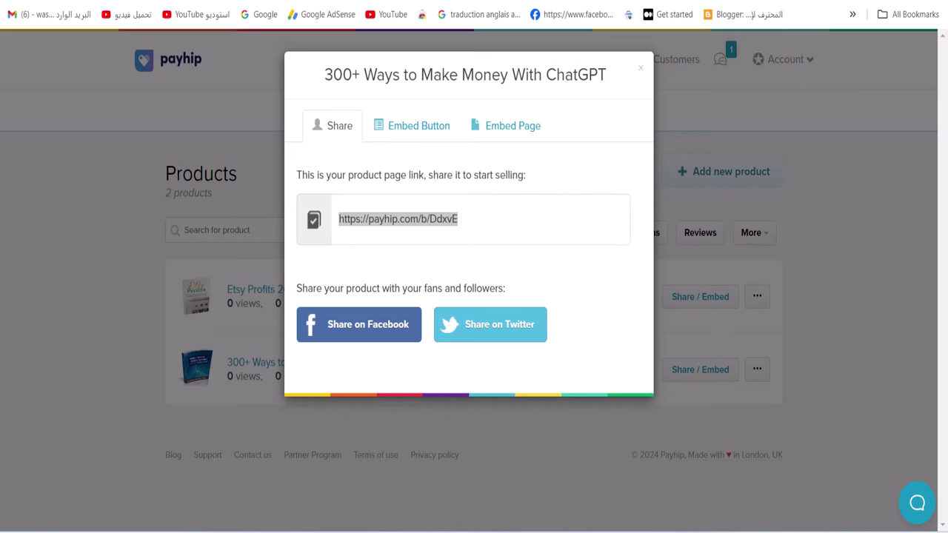
Step: Open the Pinterest website in a new browser tab
key(ctrl+t)
click(363, 4)
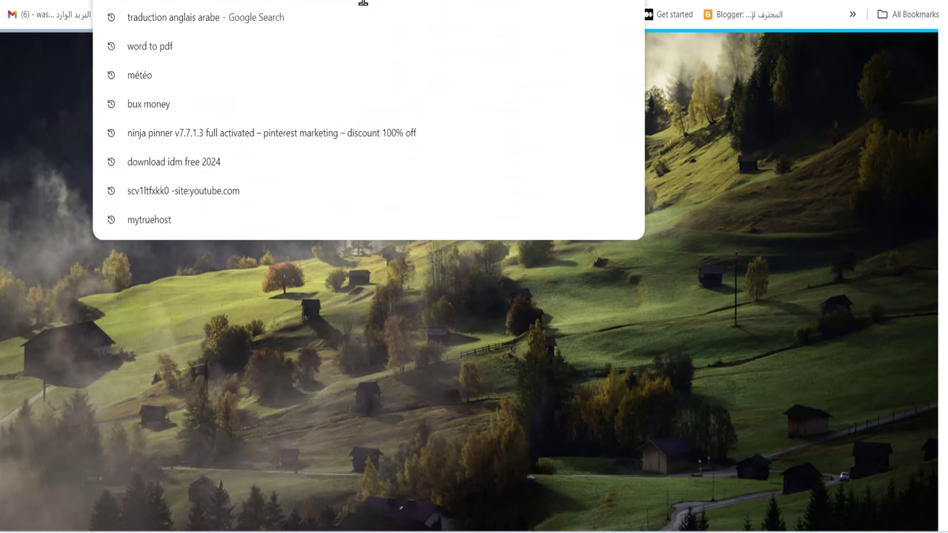
text(pint)
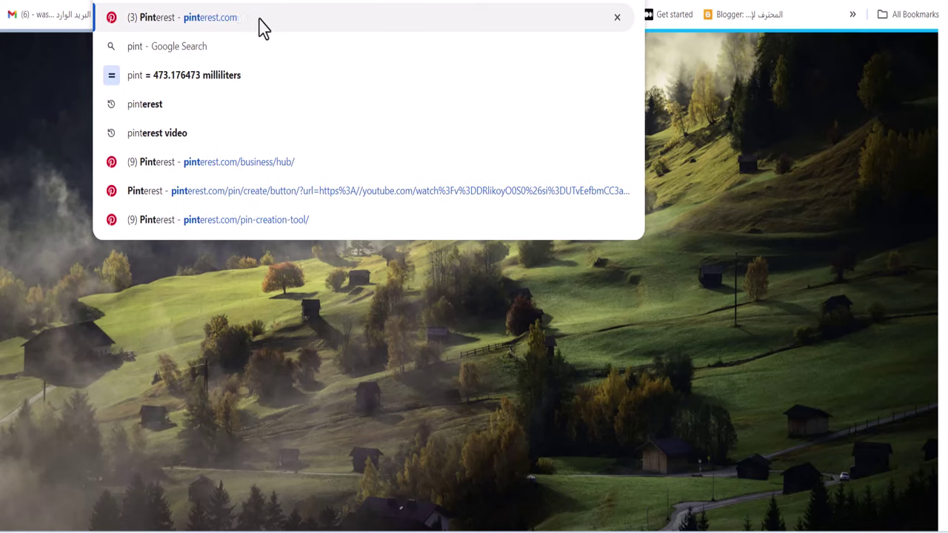
click(259, 21)
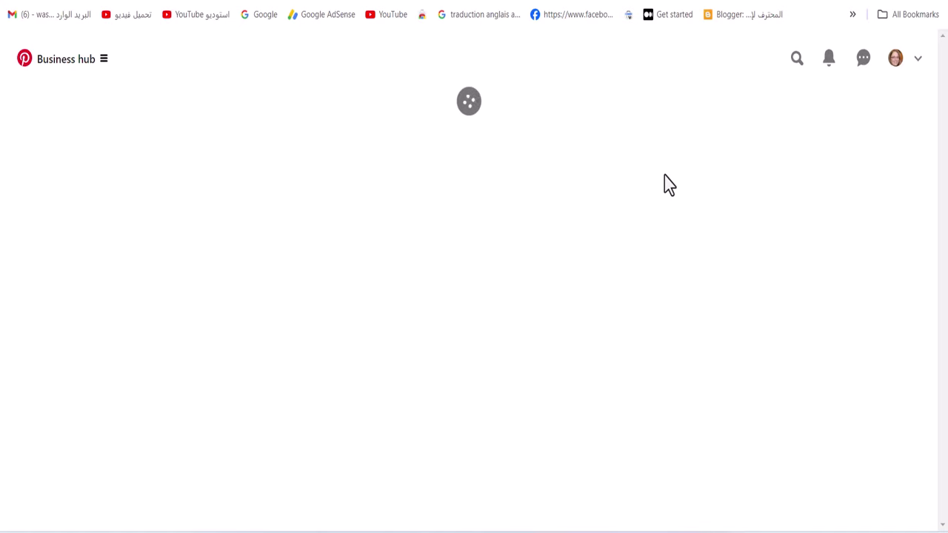
Step: Switch to Script Atlas, search the scripts for "pint" and open the Pinterest Pin Title and Description script
key(alt+Tab)
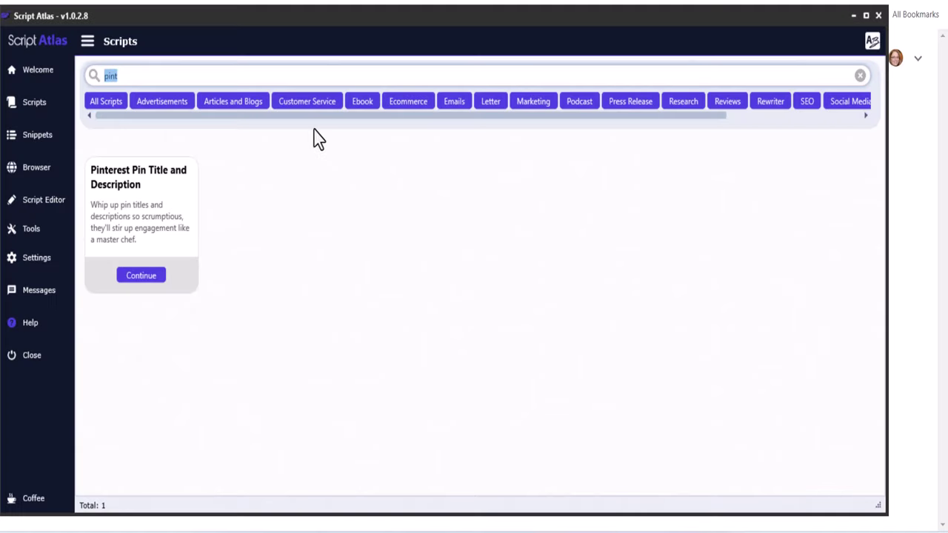
mouse_move(252, 20)
mouse_down()
mouse_move(335, 23)
mouse_move(261, 20)
mouse_up()
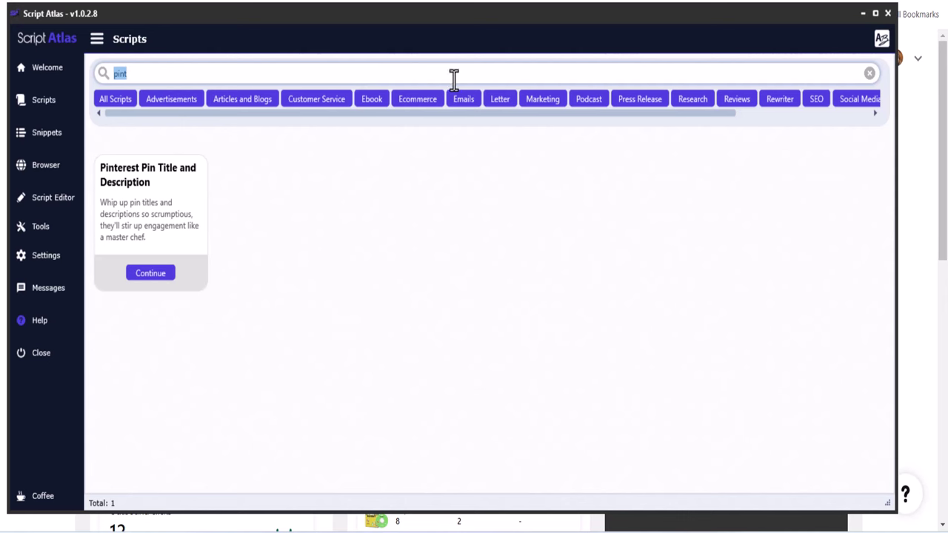
click(870, 74)
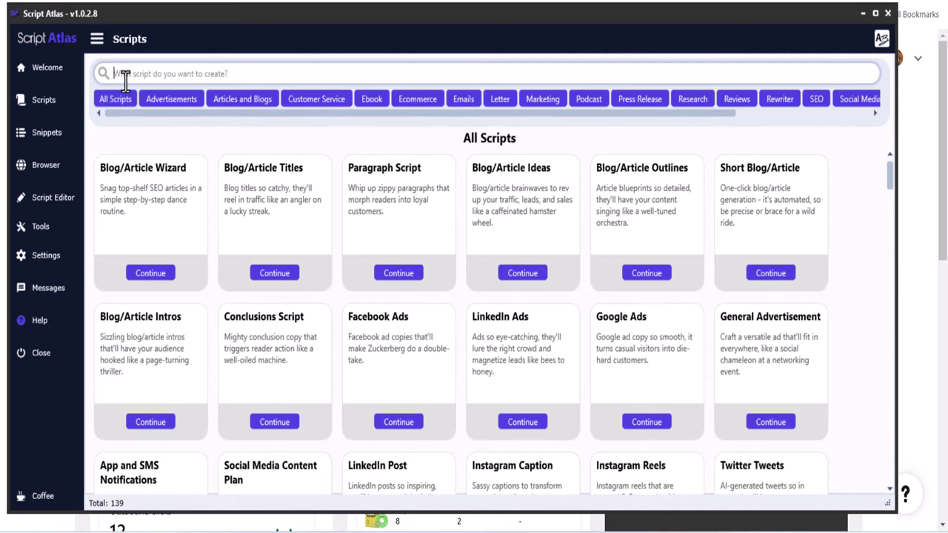
text(pint)
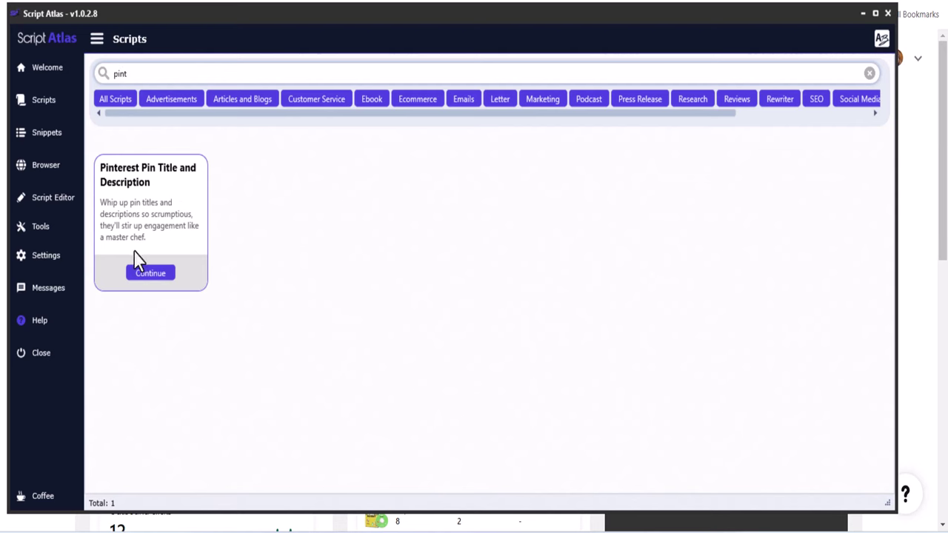
click(152, 276)
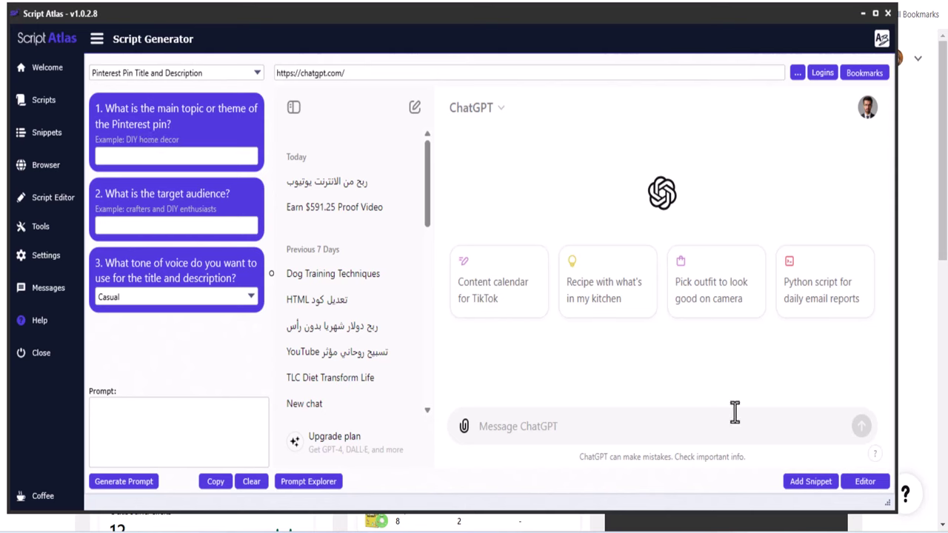
Step: Enter Selling an e-book titled "Etsy Profits" as the pin's main topic and make money online as the target audience
click(99, 155)
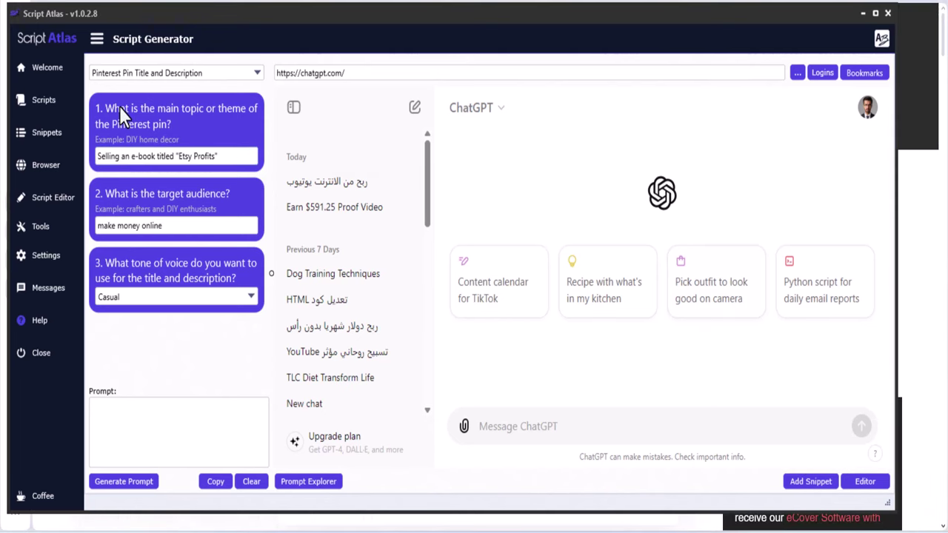
click(589, 13)
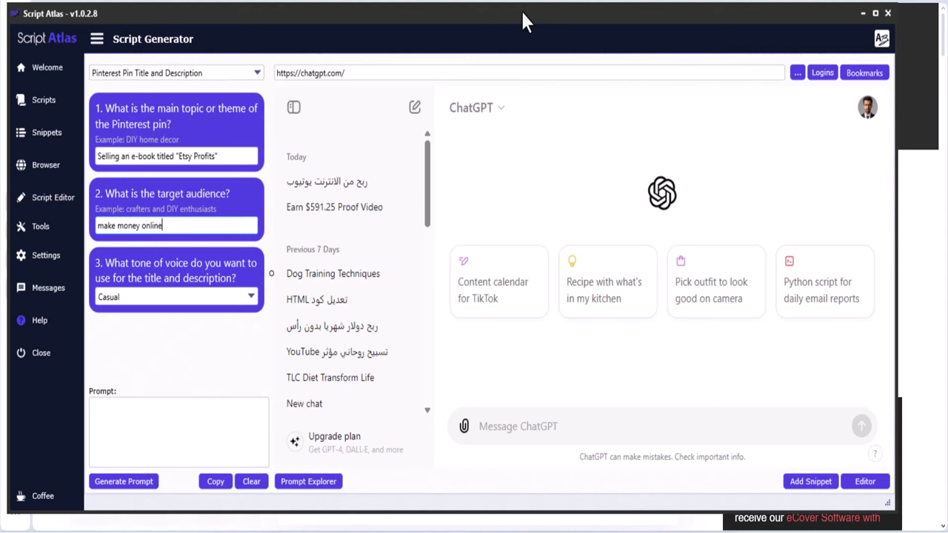
drag(520, 9, 542, 10)
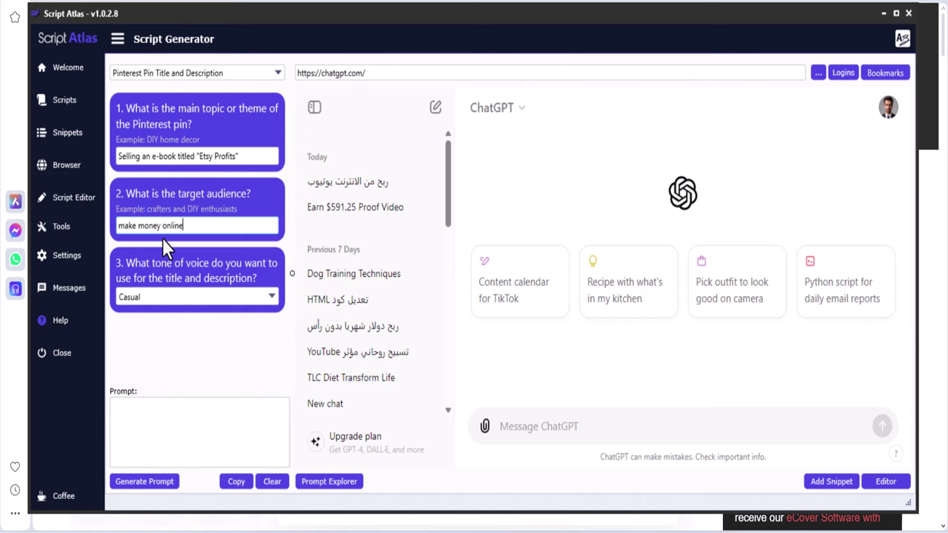
Step: Set the tone of voice for the pin title and description to Professional
click(204, 298)
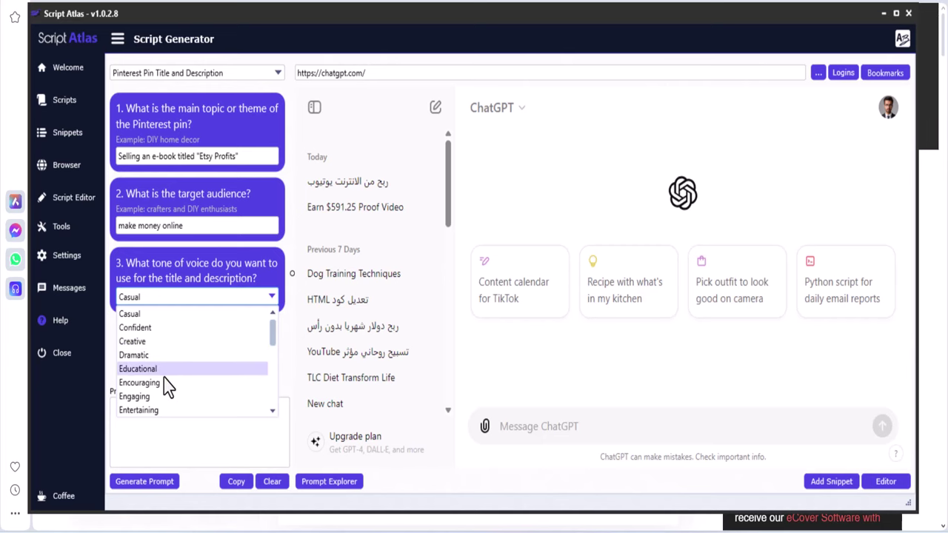
scroll(163, 400, down, 3)
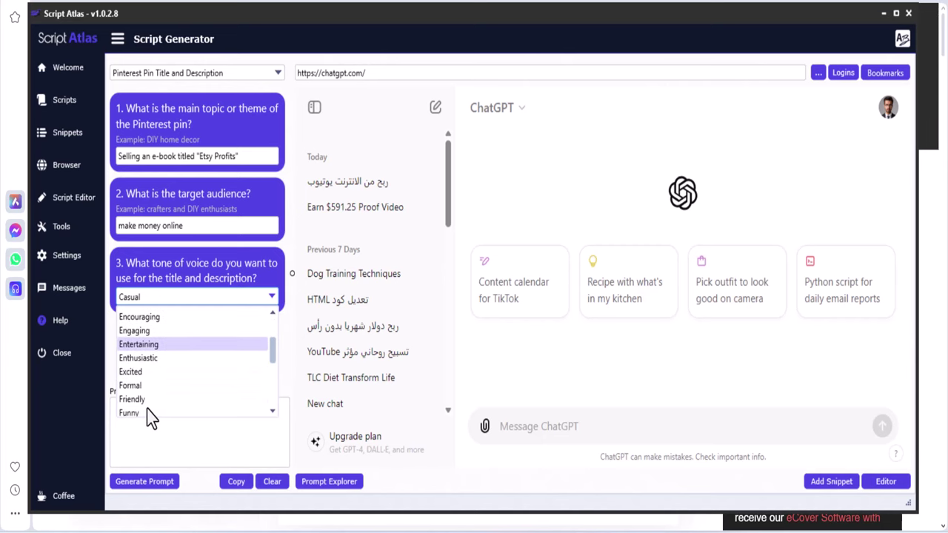
scroll(251, 402, down, 2)
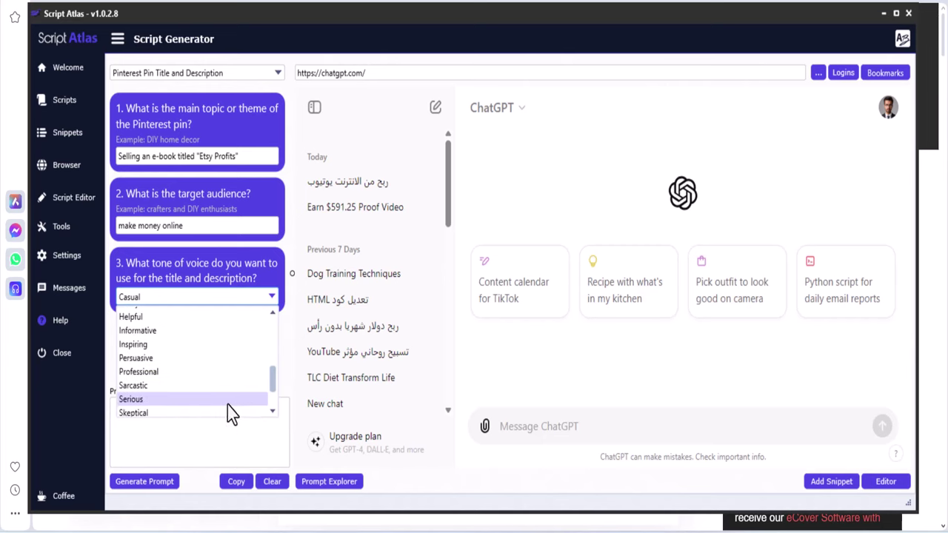
scroll(184, 396, down, 2)
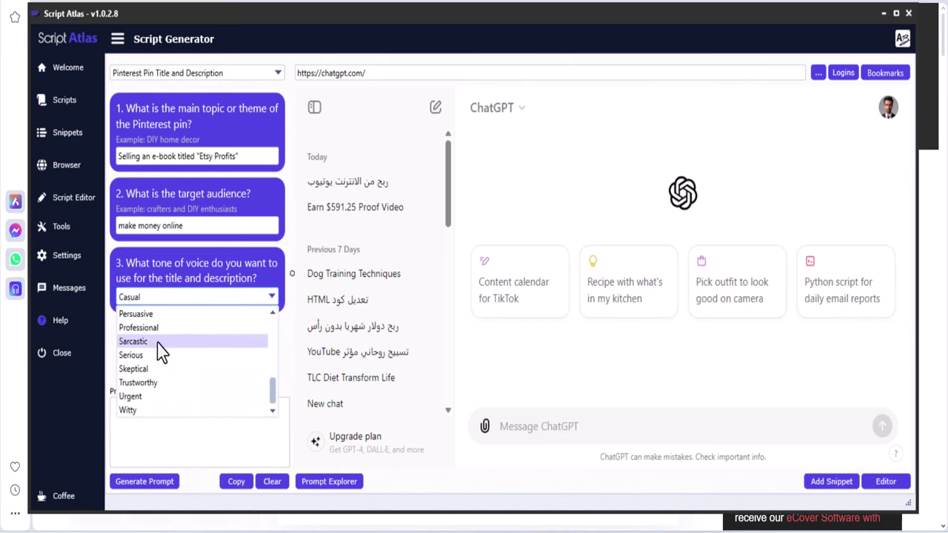
click(174, 327)
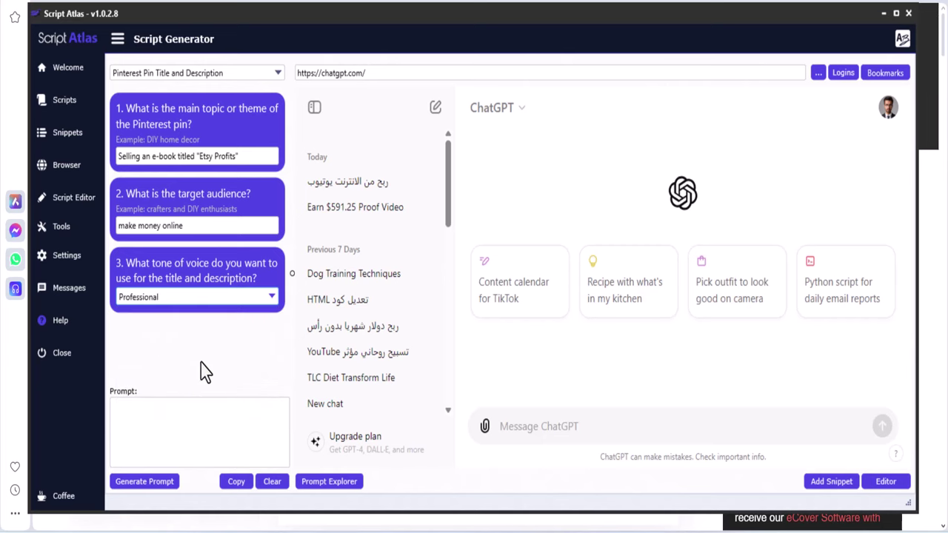
Step: Generate the Pinterest pin prompt, copy it and paste it into the ChatGPT message box
click(152, 485)
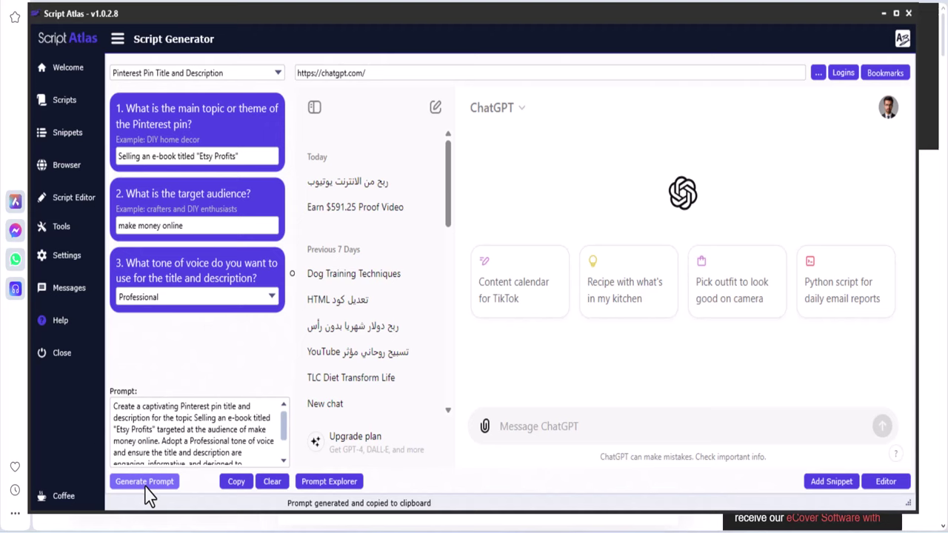
click(247, 483)
right_click(578, 423)
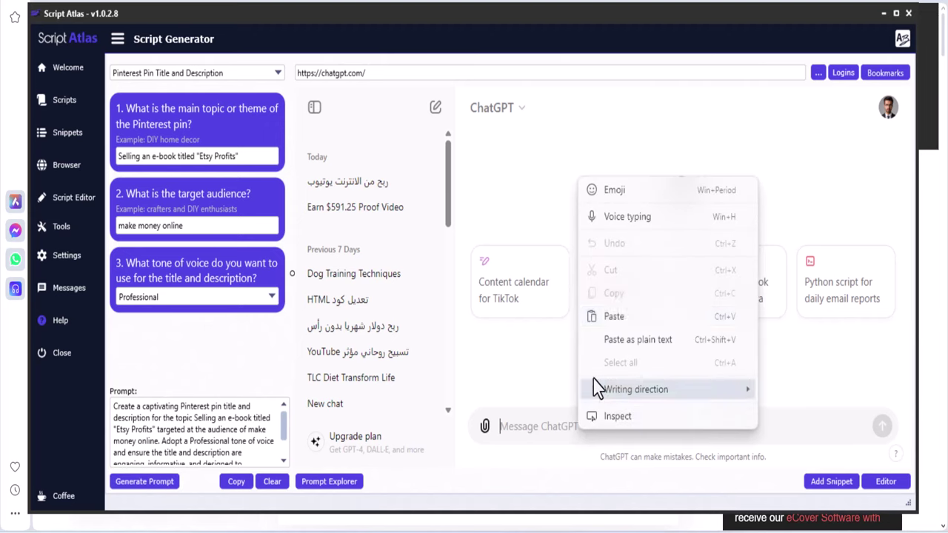
click(617, 314)
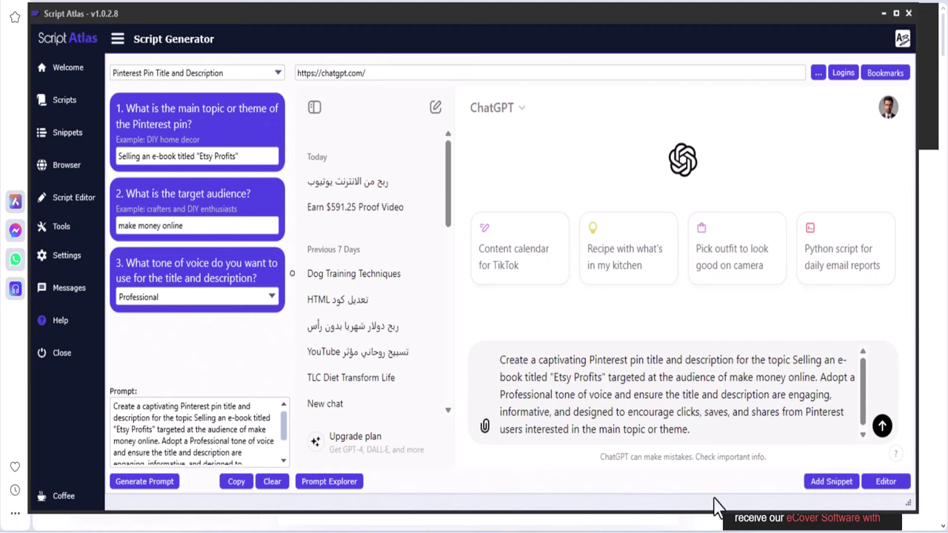
Step: Send the pasted Pinterest pin prompt to ChatGPT to generate the Etsy Profits title and description
scroll(867, 439, down, 1)
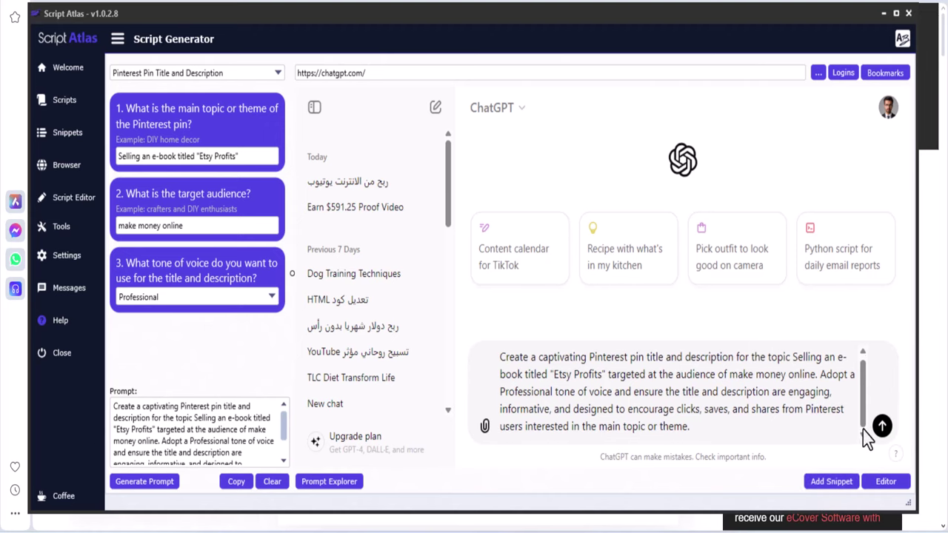
click(884, 428)
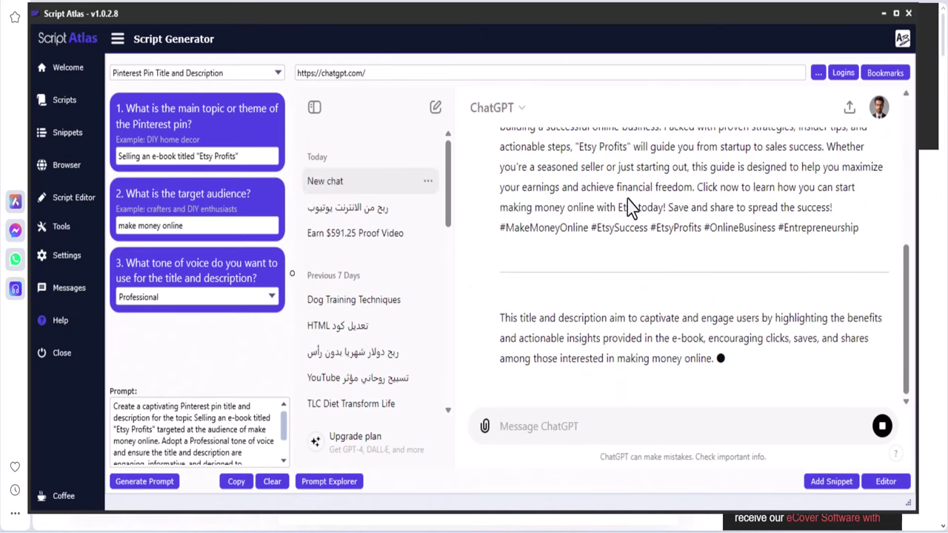
drag(715, 320, 498, 280)
triple_click(532, 299)
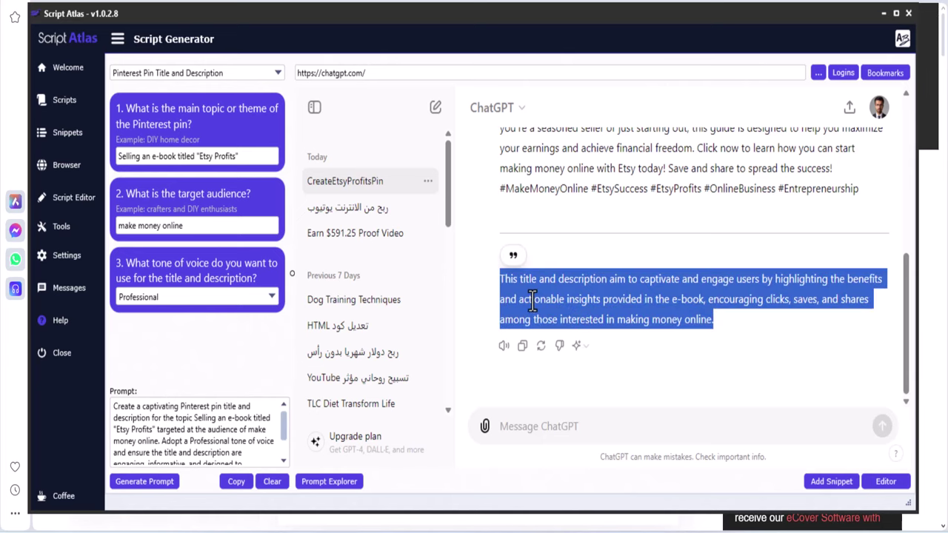
Step: Copy the generated title "Unlock Etsy Profits: The Ultimate Guide to Making Money Online" from the ChatGPT reply
scroll(582, 307, up, 10)
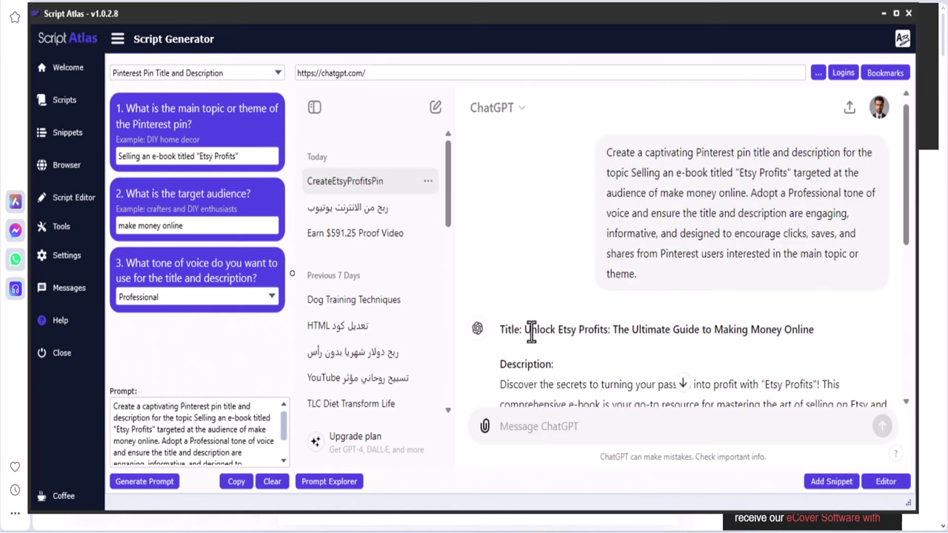
drag(526, 331, 826, 332)
right_click(826, 332)
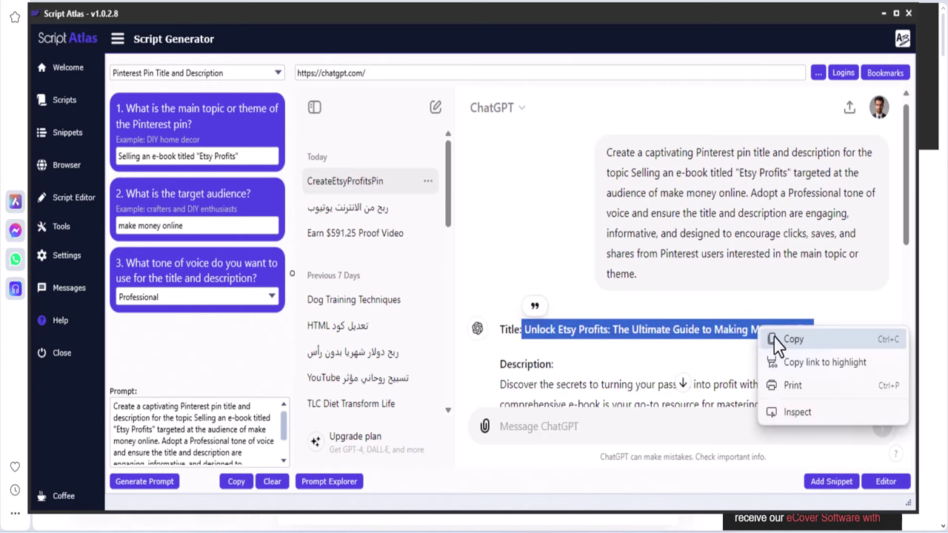
click(774, 338)
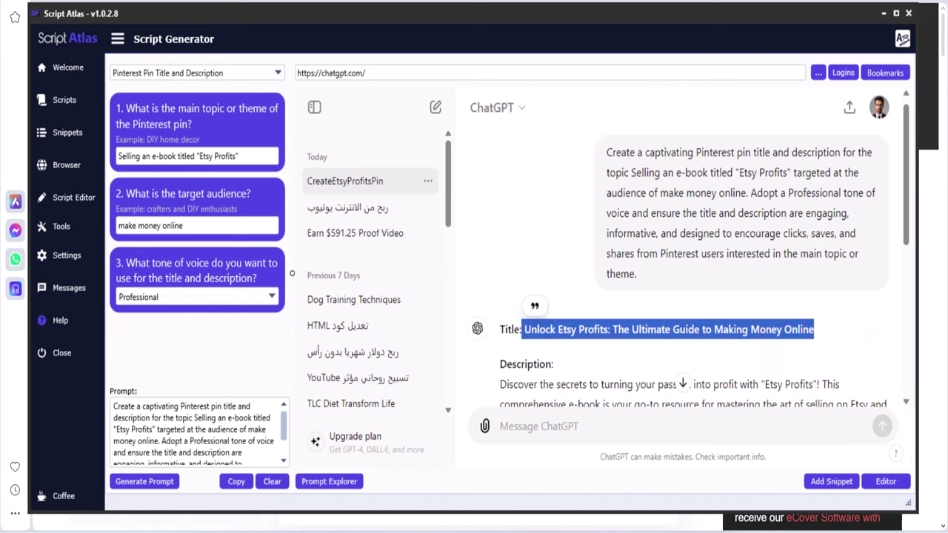
Step: Switch to the Pinterest Business Hub in the browser and start creating an organic Pin
mouse_move(665, 530)
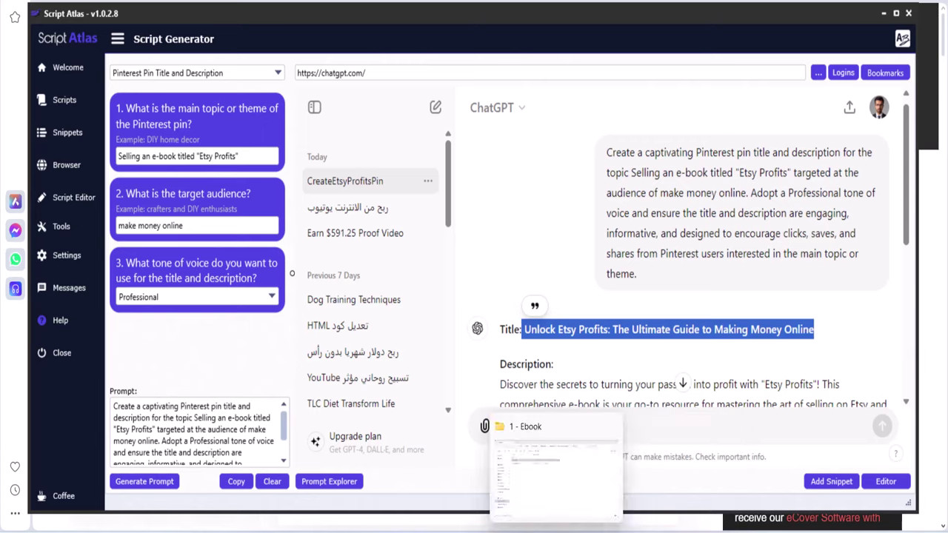
mouse_move(563, 529)
click(583, 506)
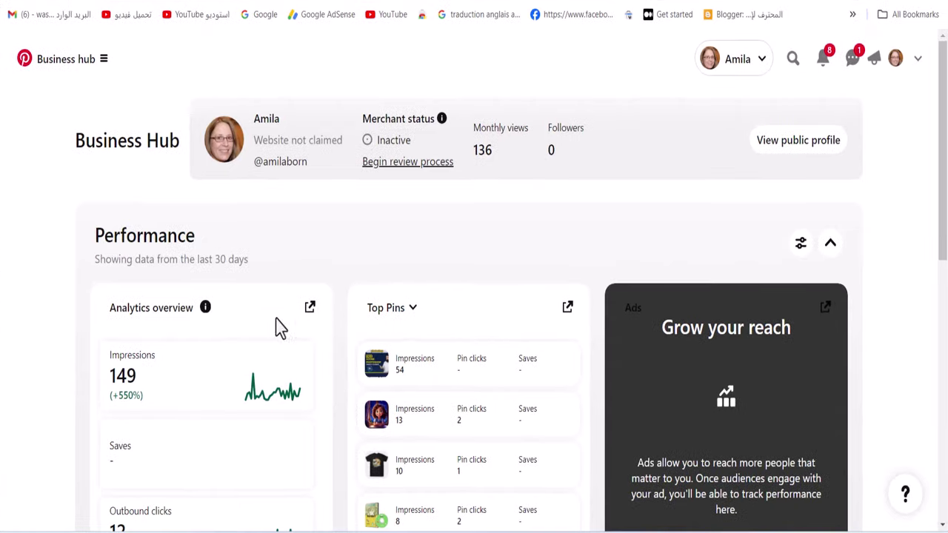
click(99, 67)
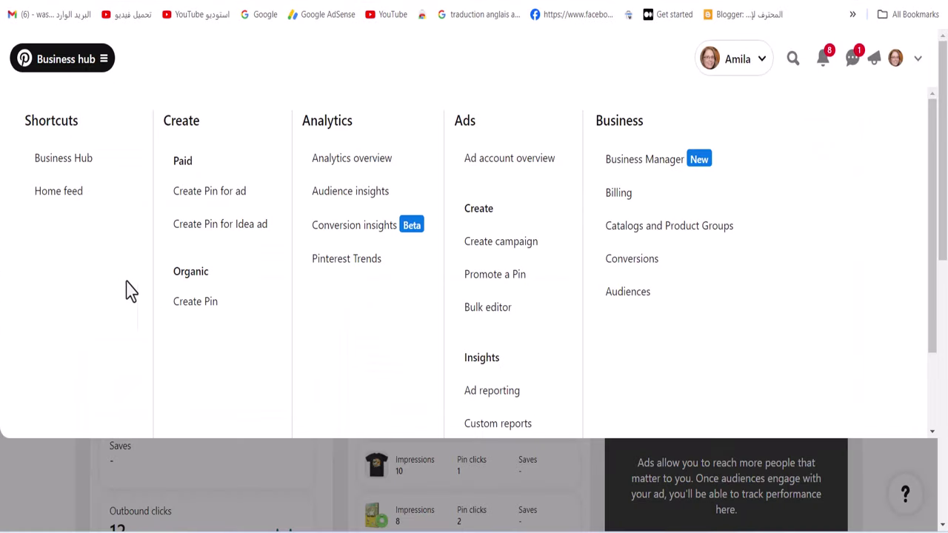
click(199, 313)
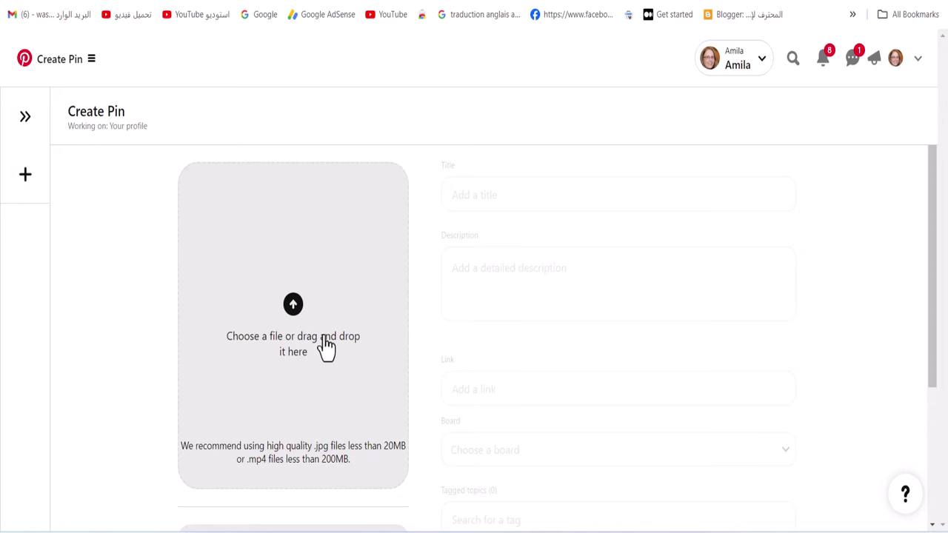
Step: Upload the ebook-large cover image to the Pin from the Ebook eCovers folder under etsy-profits, EtsyProfits, 7 - Graphics in Downloads
click(326, 347)
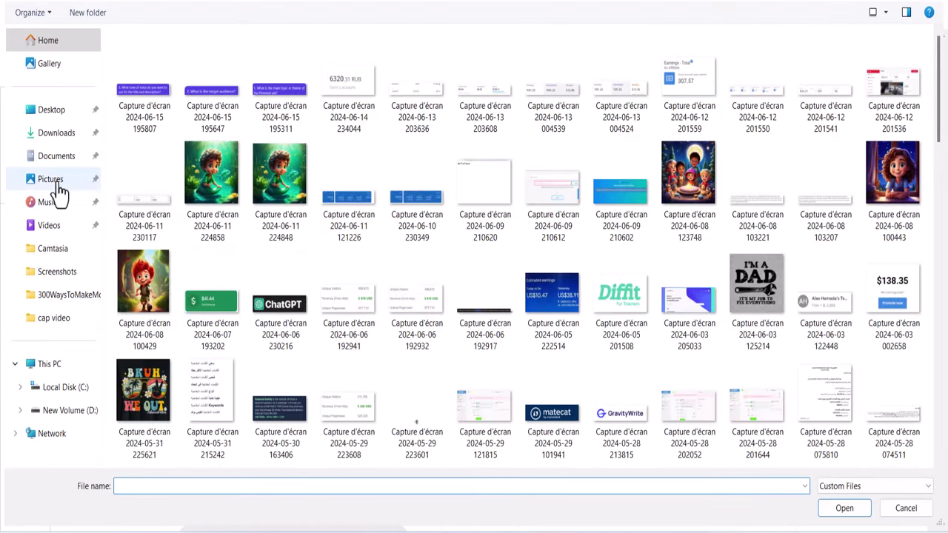
click(57, 135)
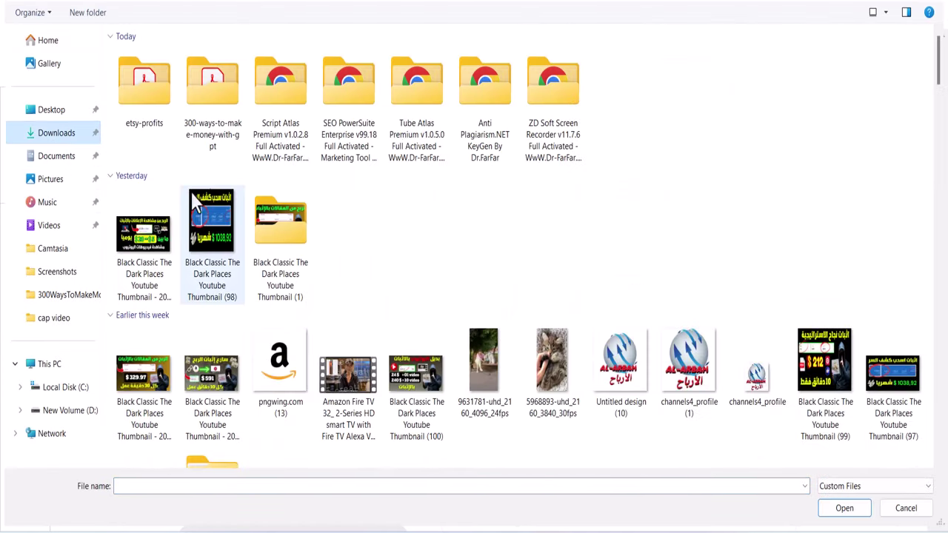
double_click(150, 101)
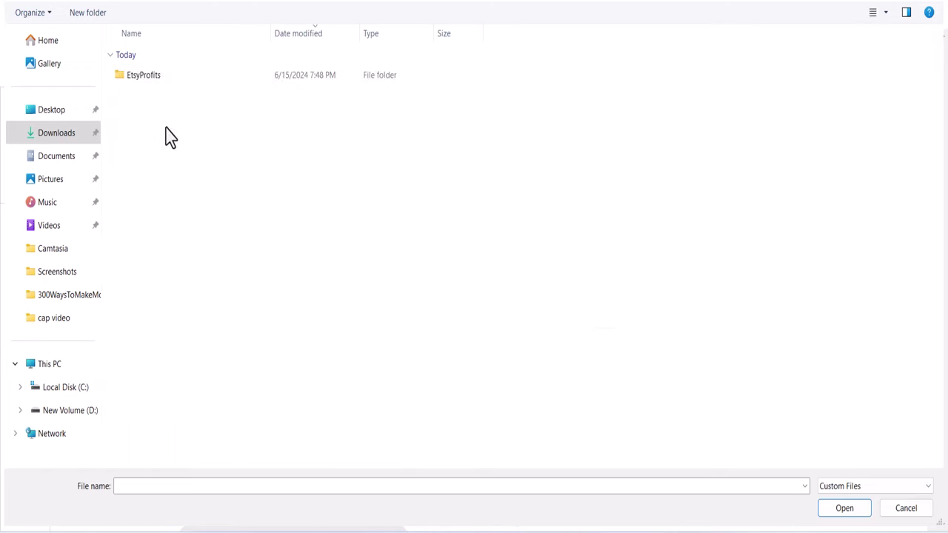
double_click(163, 77)
click(137, 81)
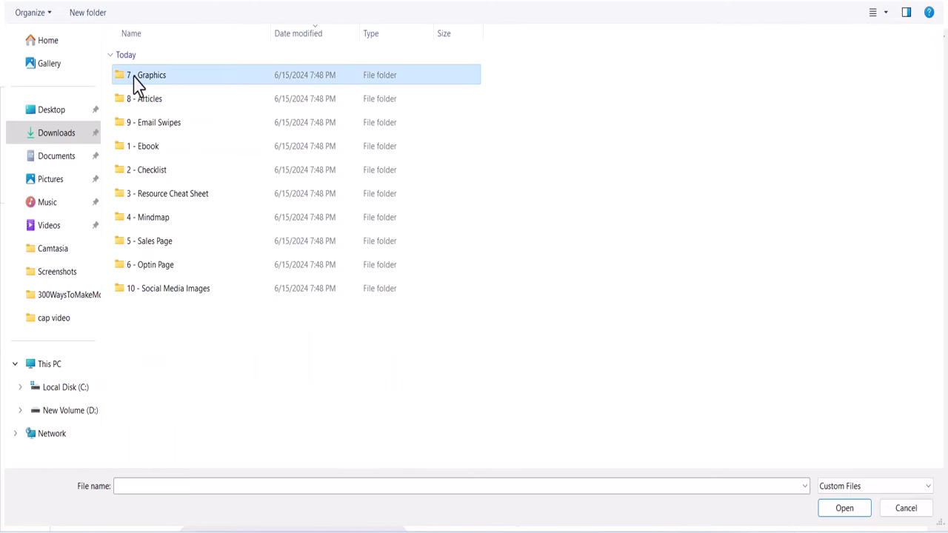
double_click(137, 81)
double_click(152, 81)
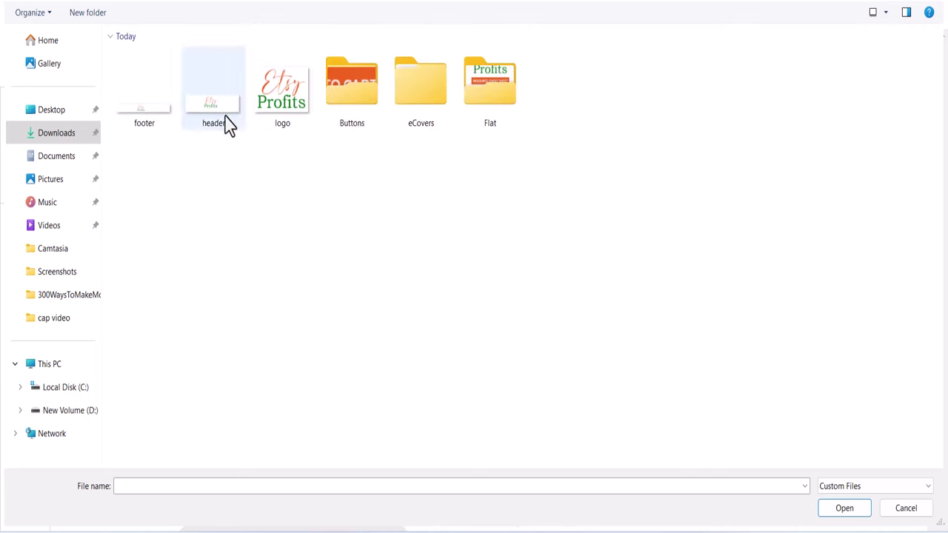
double_click(415, 106)
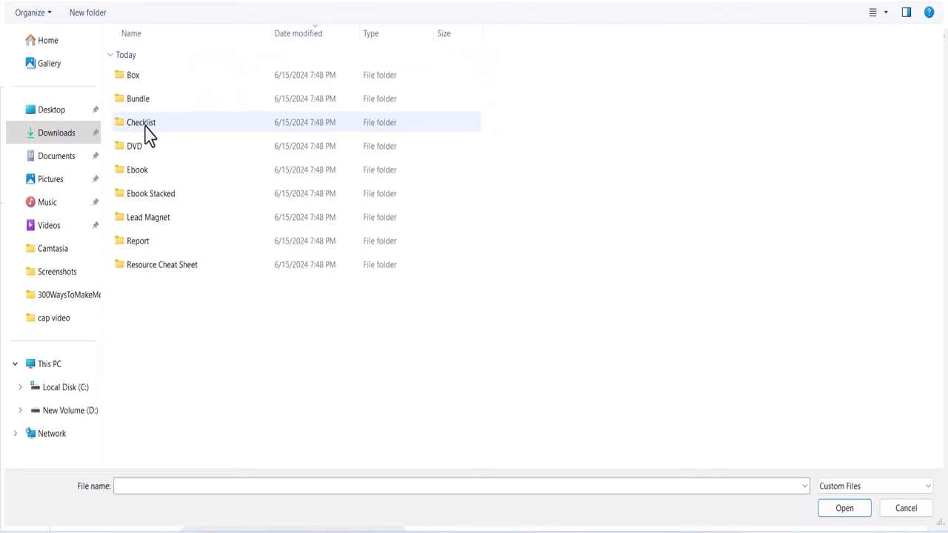
double_click(151, 171)
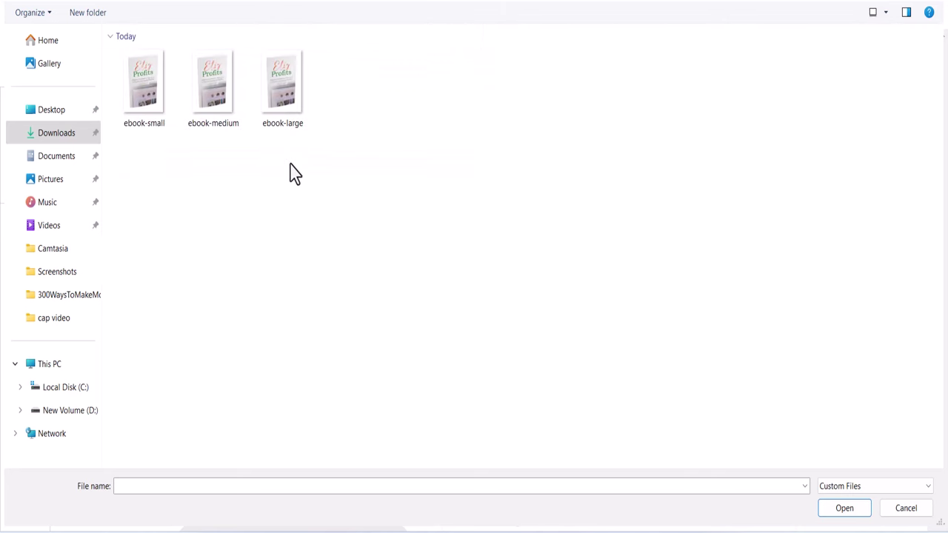
click(289, 121)
click(852, 511)
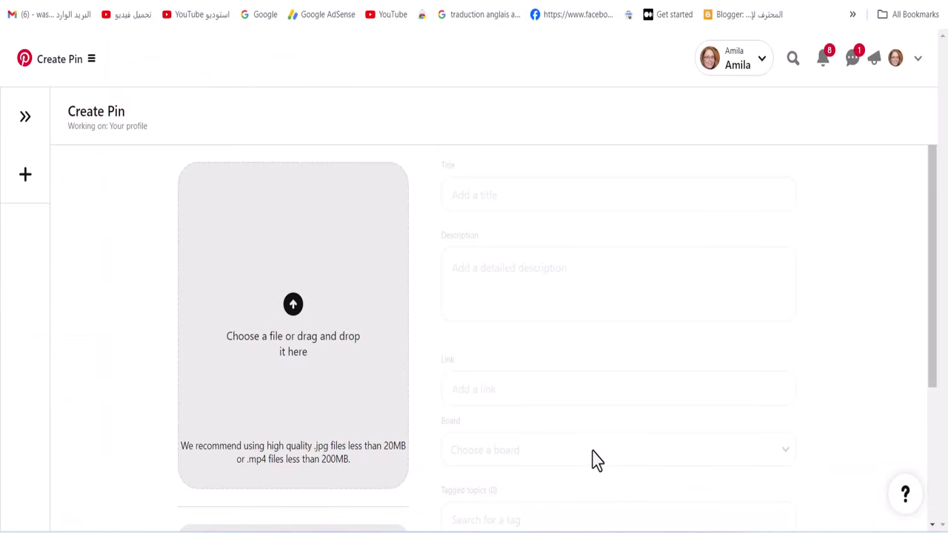
Step: Paste "Unlock Etsy Profits: The Ultimate Guide to Making Money Online" as the Pin's title
right_click(464, 208)
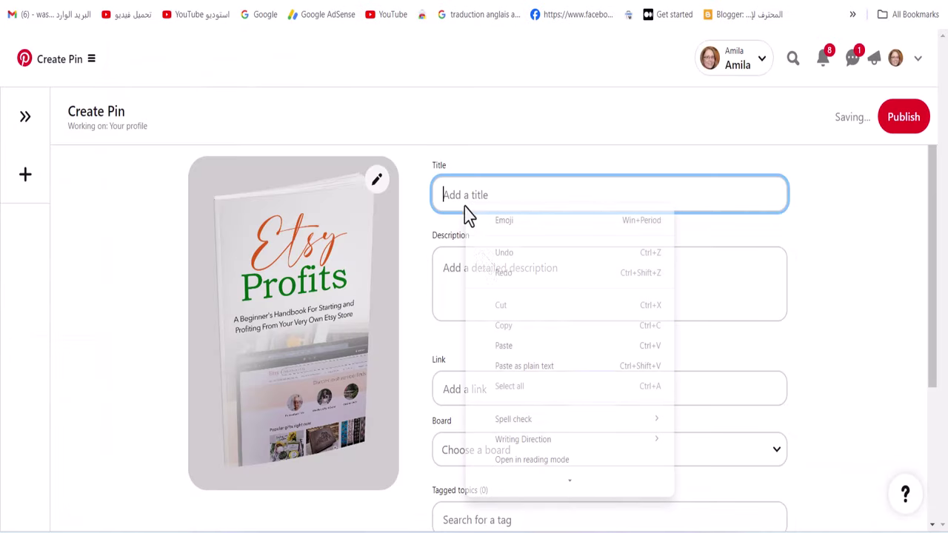
click(503, 345)
key(ctrl+a)
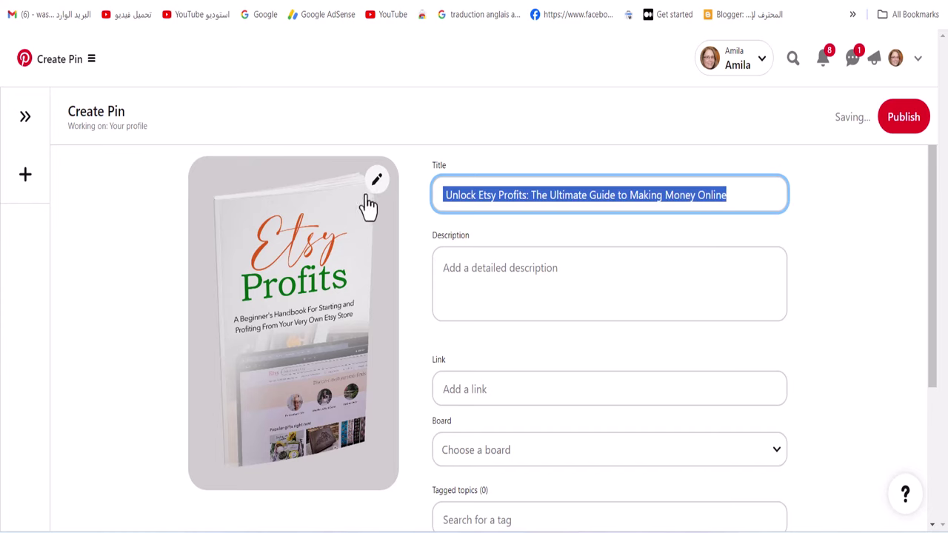
Step: Copy the generated description with its hashtags from ChatGPT in Script Atlas and paste it as the Pin's description in Pinterest
click(595, 523)
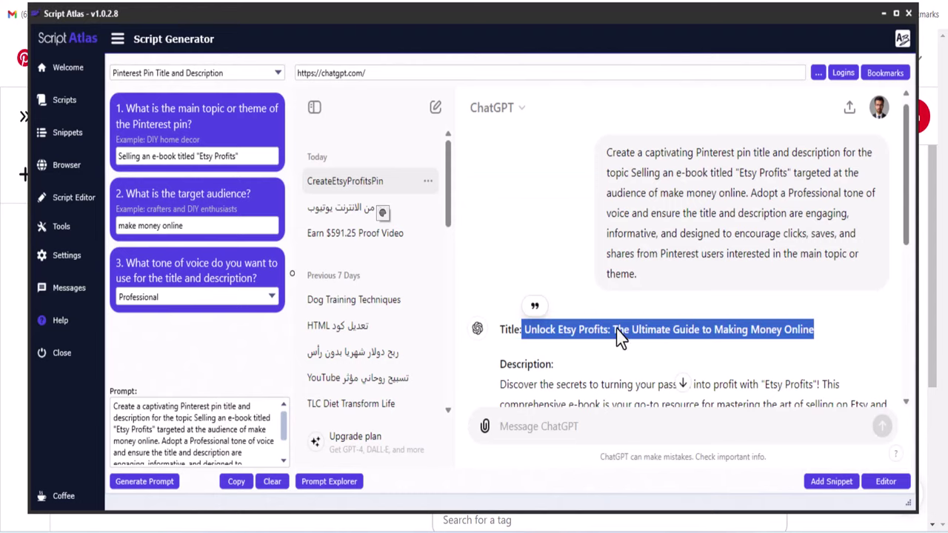
scroll(597, 385, down, 5)
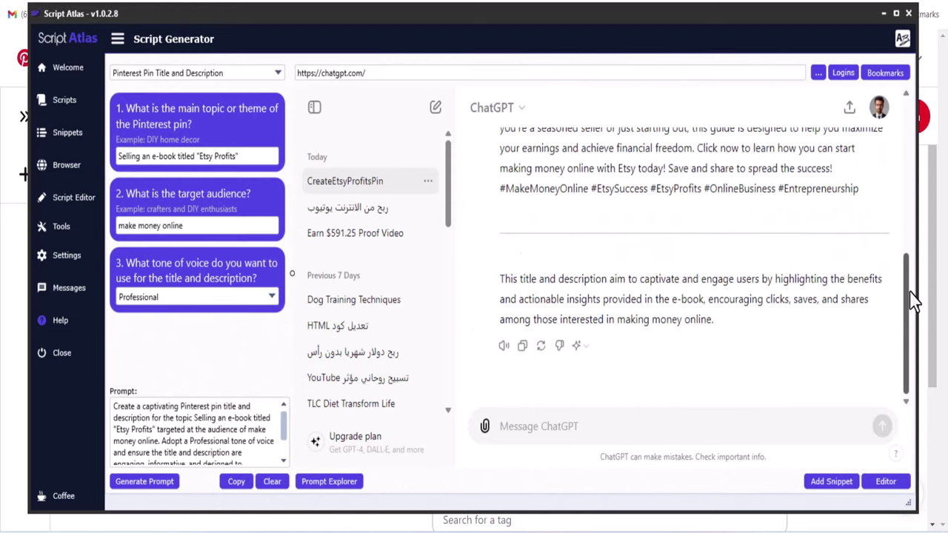
scroll(914, 296, up, 3)
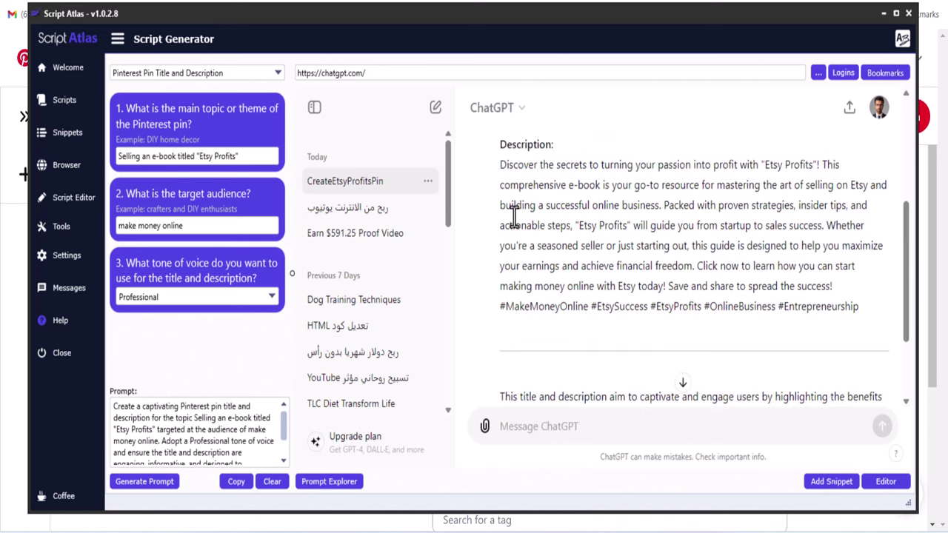
drag(501, 165, 887, 312)
key(ctrl+c)
right_click(598, 237)
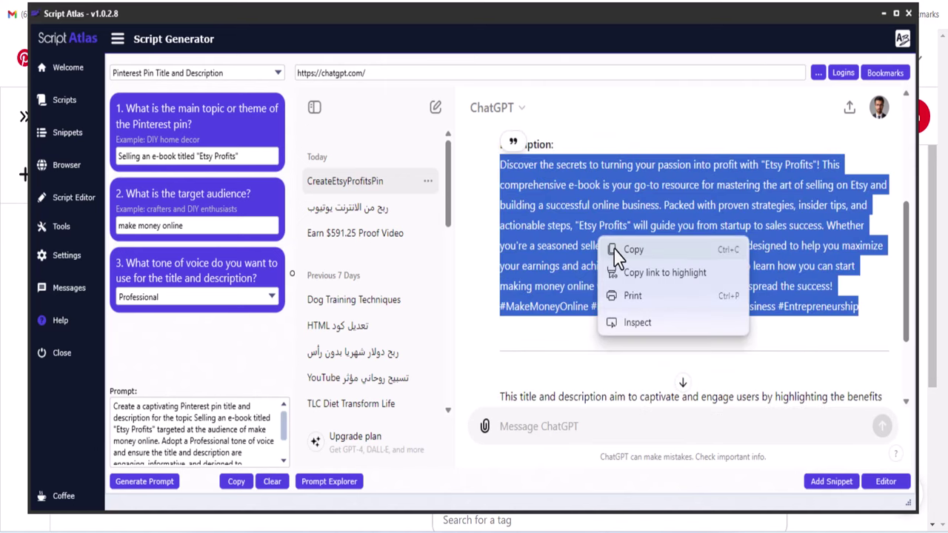
click(614, 251)
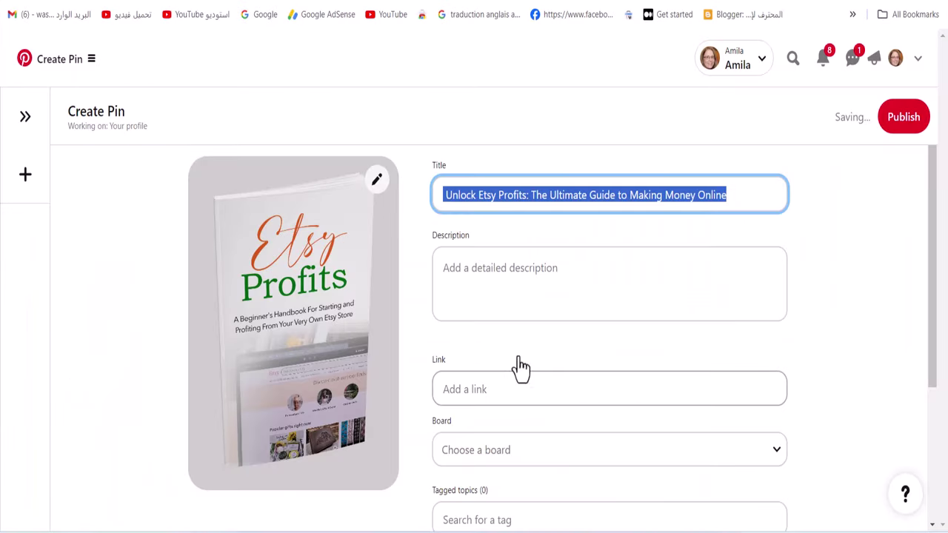
right_click(477, 289)
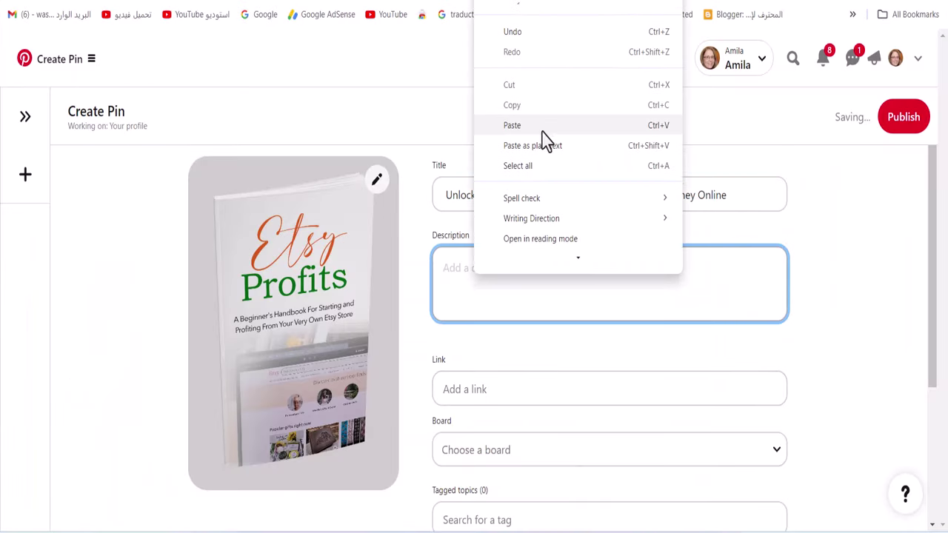
click(542, 131)
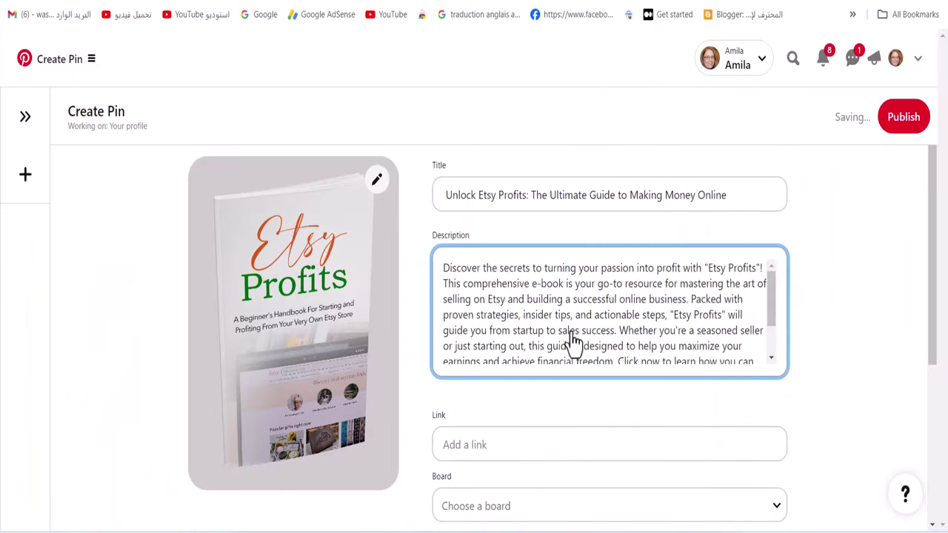
Step: Switch to Payhip, close the ChatGPT ebook's share dialog and copy the product page link of Etsy Profits 2024
scroll(571, 345, down, 2)
scroll(585, 387, down, 4)
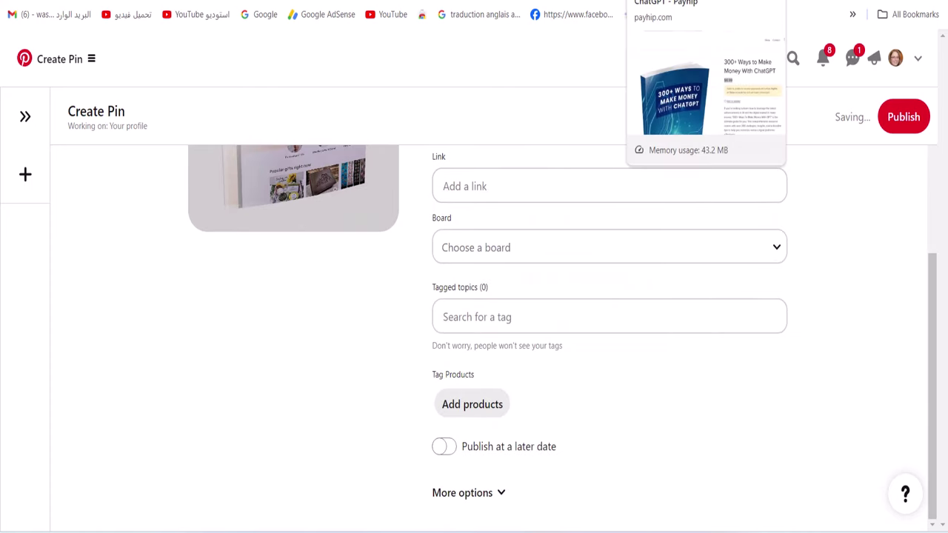
click(685, 0)
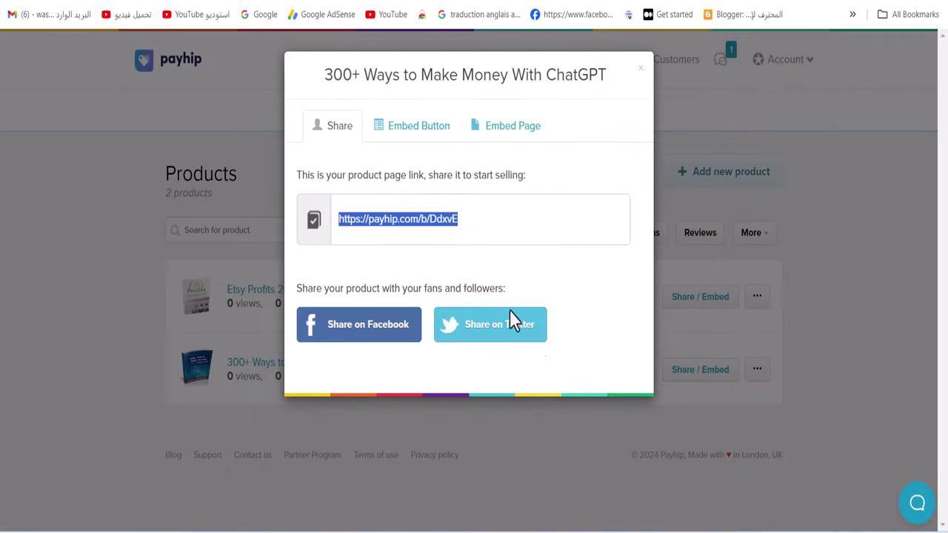
click(523, 439)
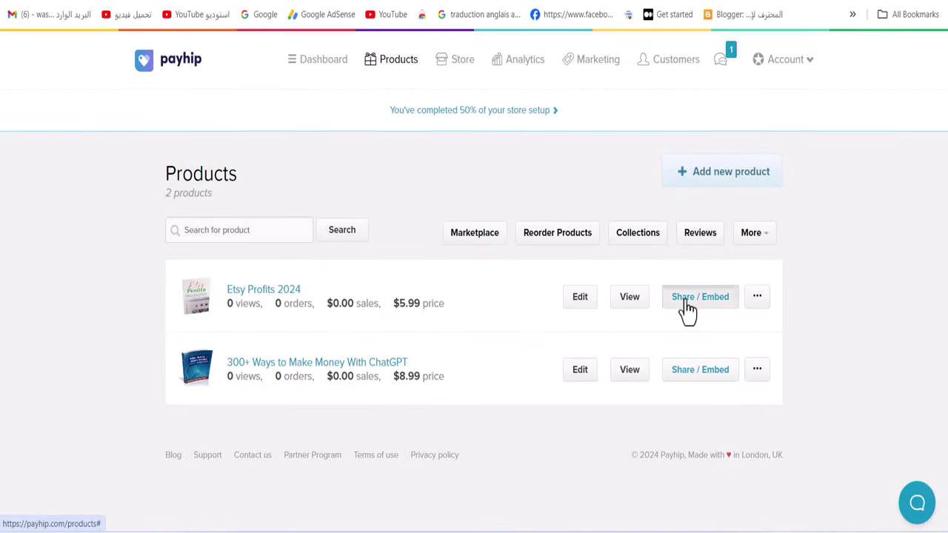
click(688, 300)
click(449, 219)
right_click(450, 219)
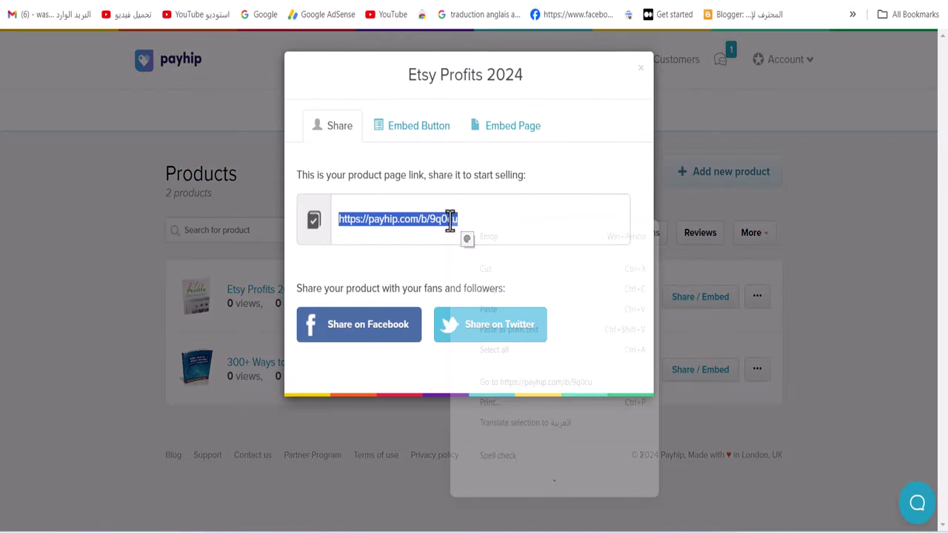
click(507, 290)
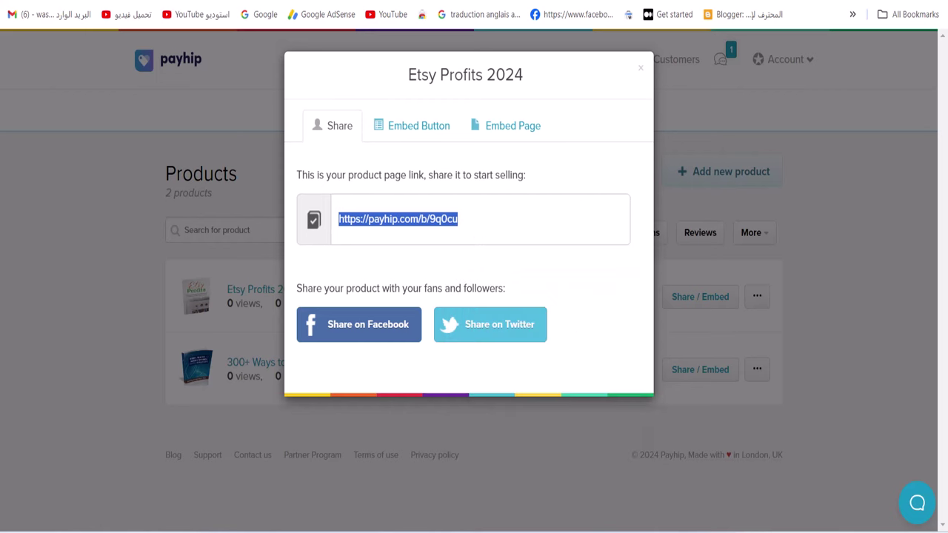
key(ctrl+Tab)
click(482, 186)
right_click(482, 186)
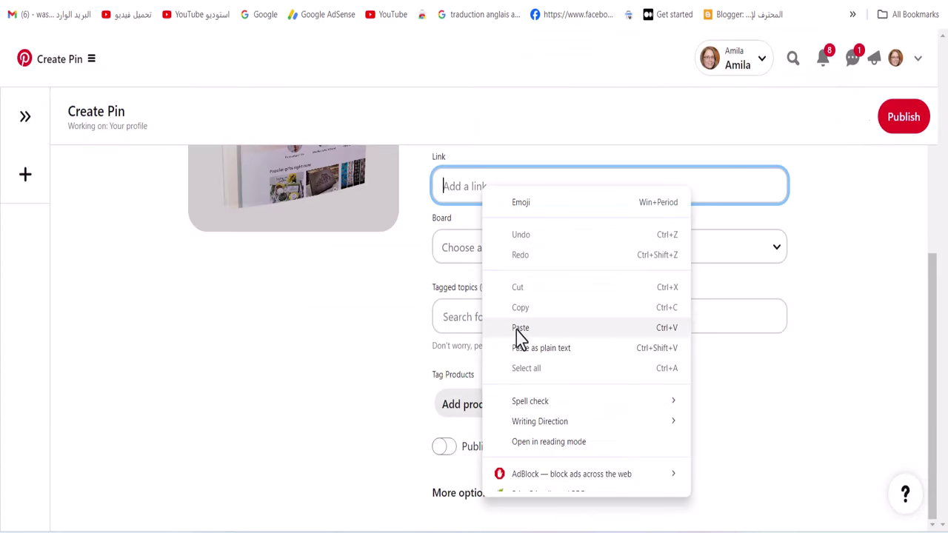
click(518, 328)
Step: Create a new board named E-BOOK and assign the Pin to it
click(515, 255)
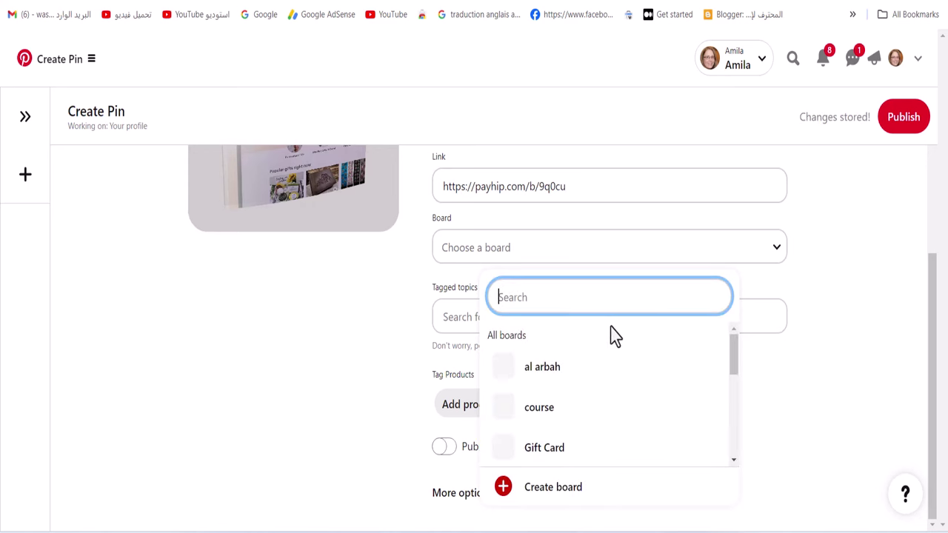
scroll(612, 376, down, 5)
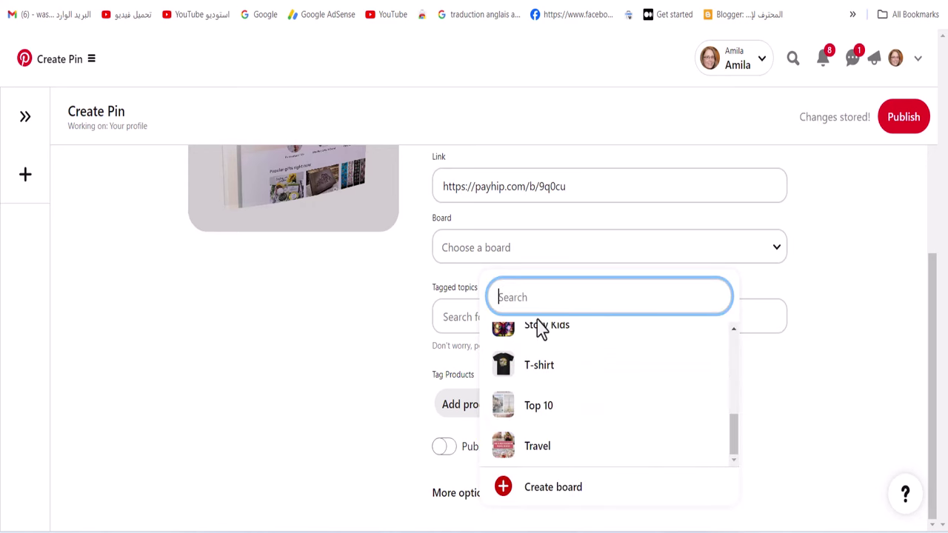
drag(732, 447, 730, 347)
click(546, 292)
scroll(567, 428, down, 5)
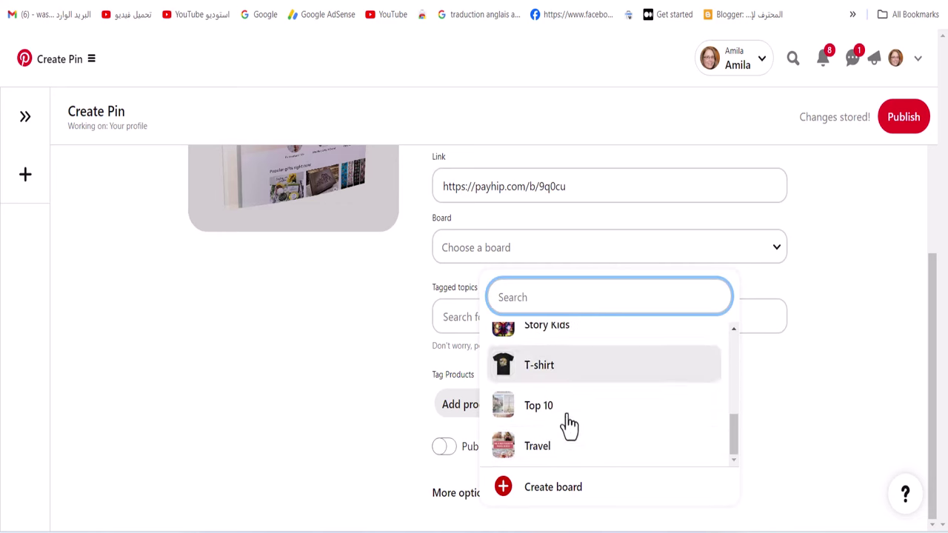
click(569, 491)
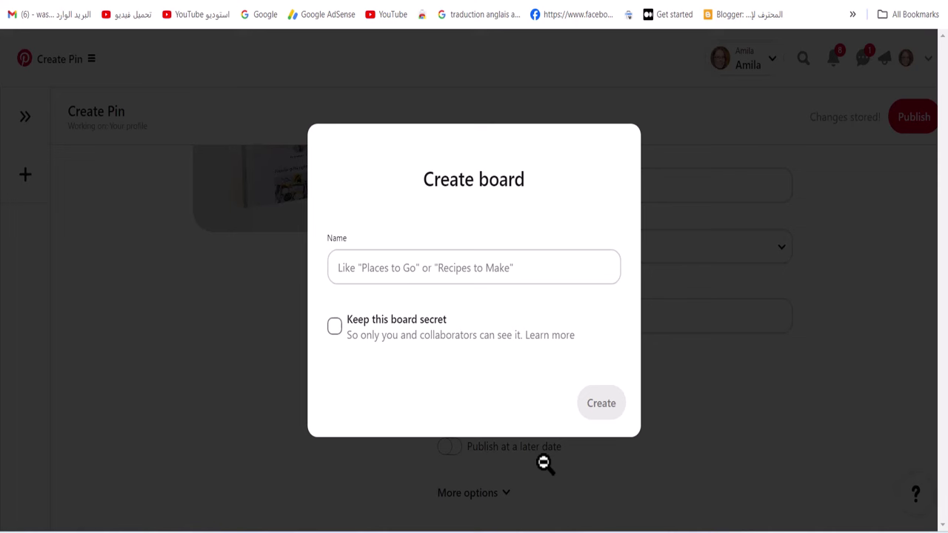
click(408, 267)
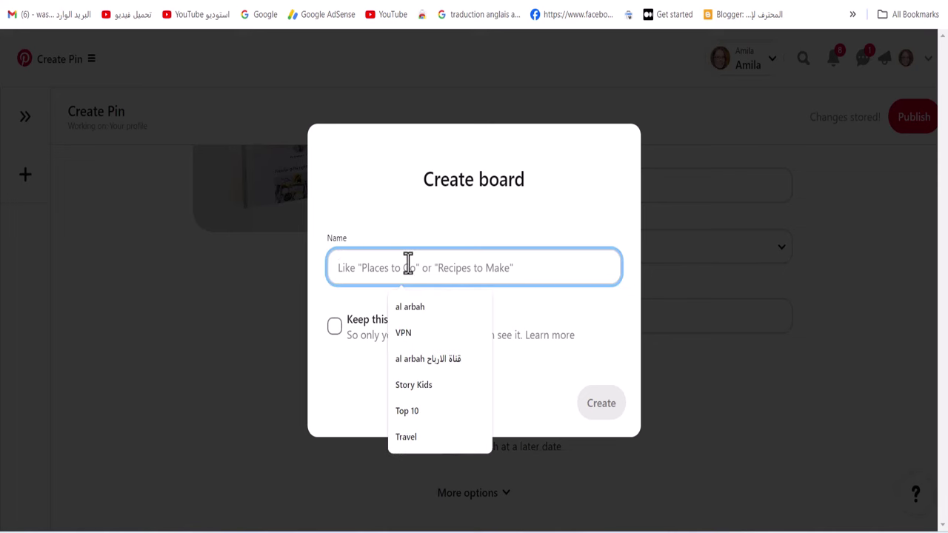
text(E-BOOK)
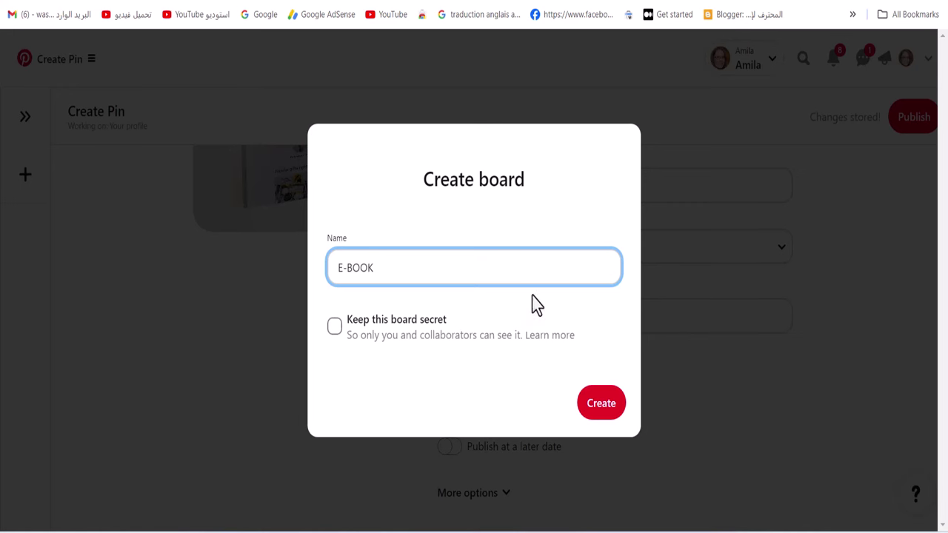
click(597, 412)
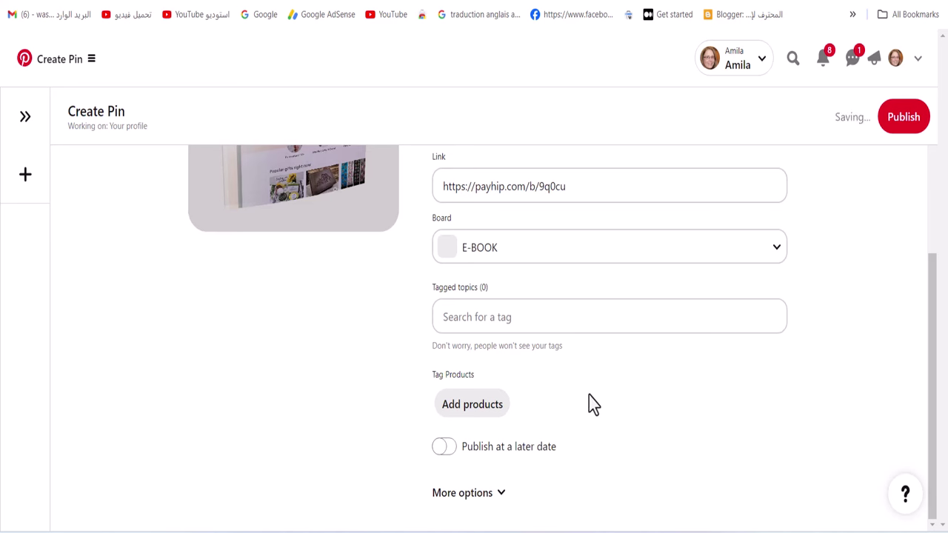
Step: Tag the Pin with the topics Ebook Reader and Ebook Cover
click(516, 319)
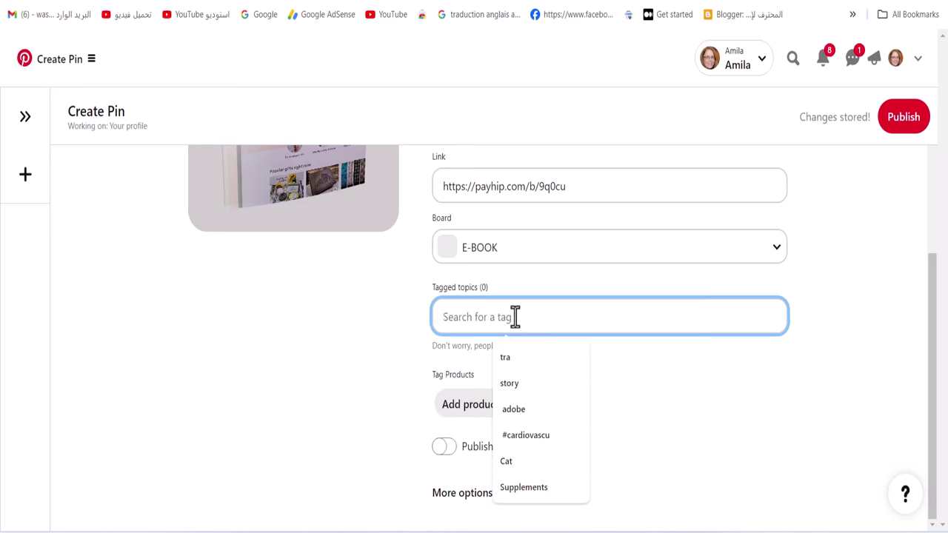
text(eboo)
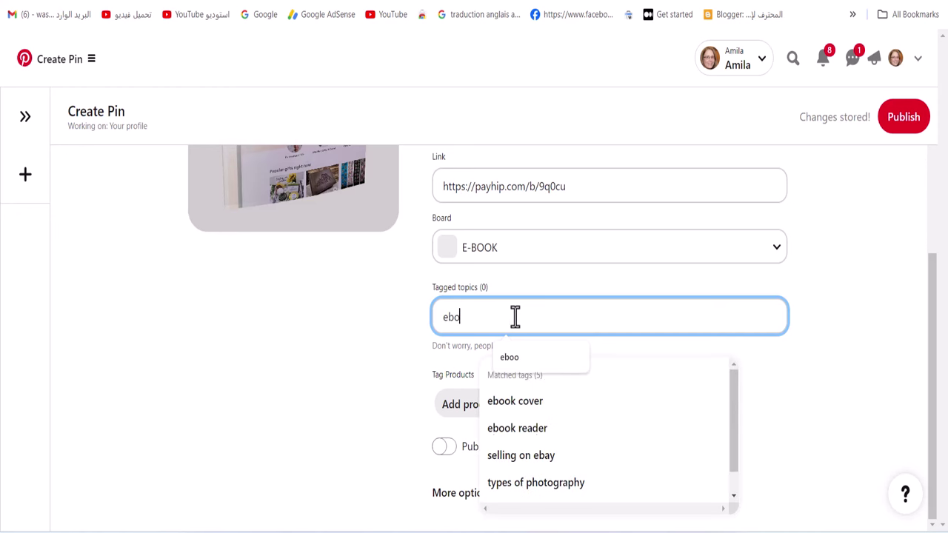
click(527, 437)
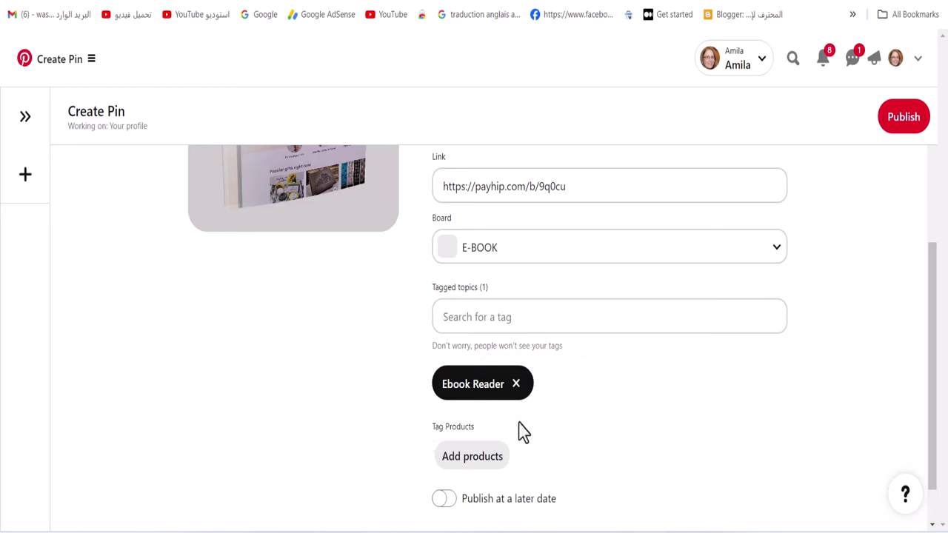
click(523, 319)
text(eb)
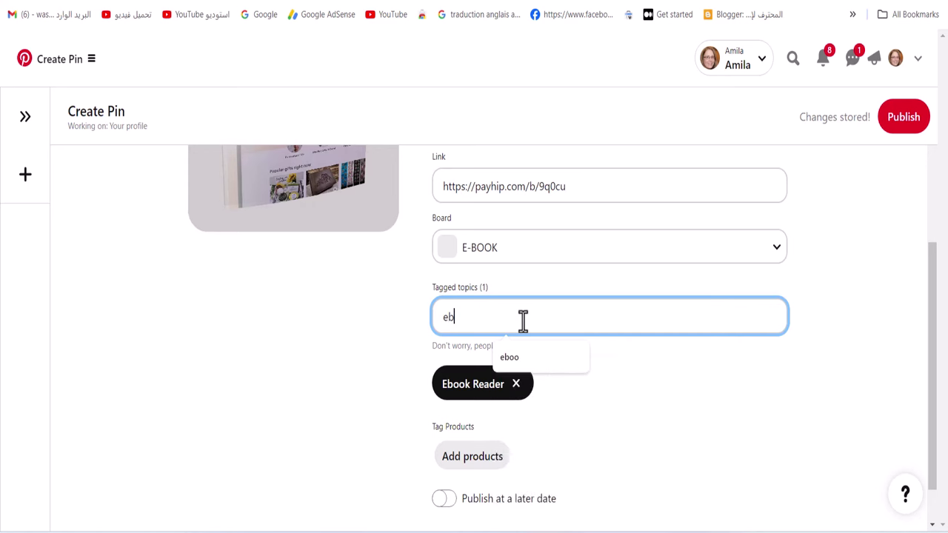
click(575, 413)
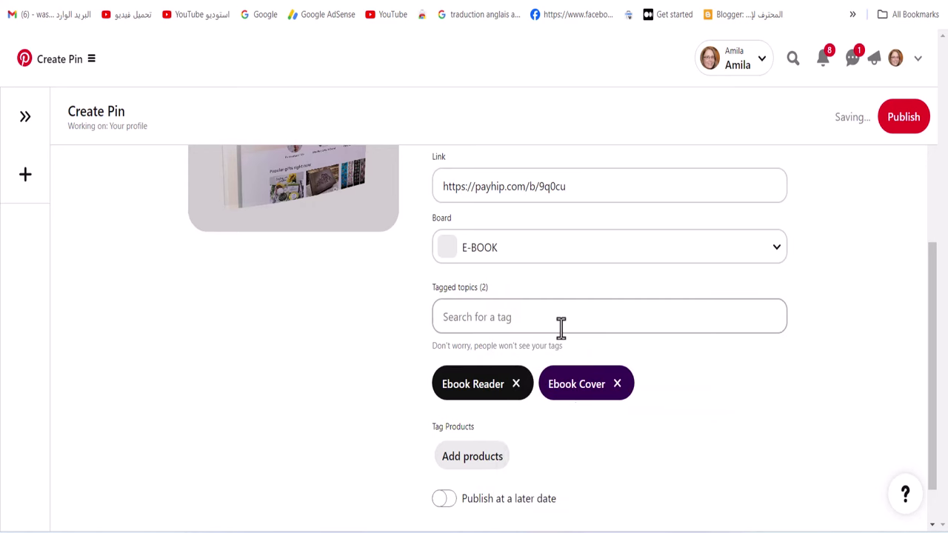
Step: Check the Pin's additional options and filled-in details, and publish the Pin
scroll(504, 377, down, 1)
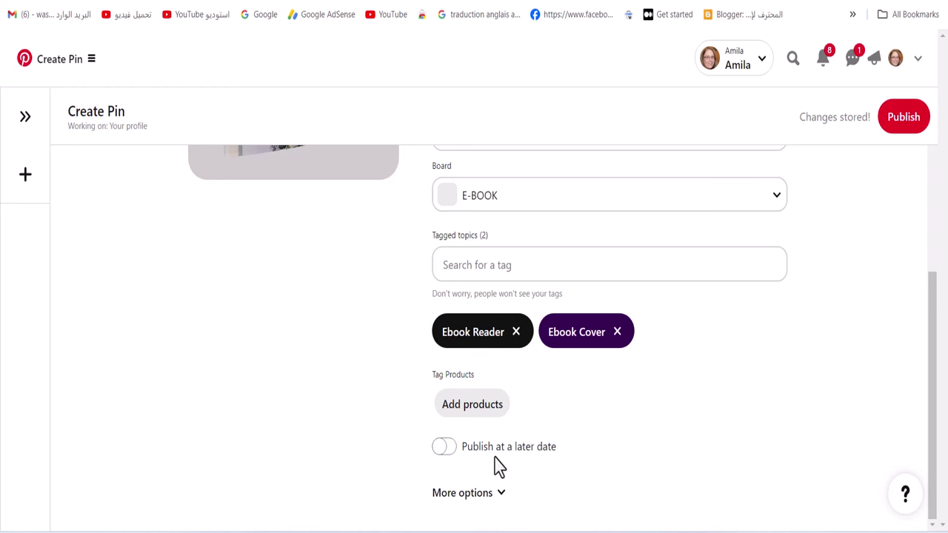
click(500, 495)
scroll(511, 493, down, 2)
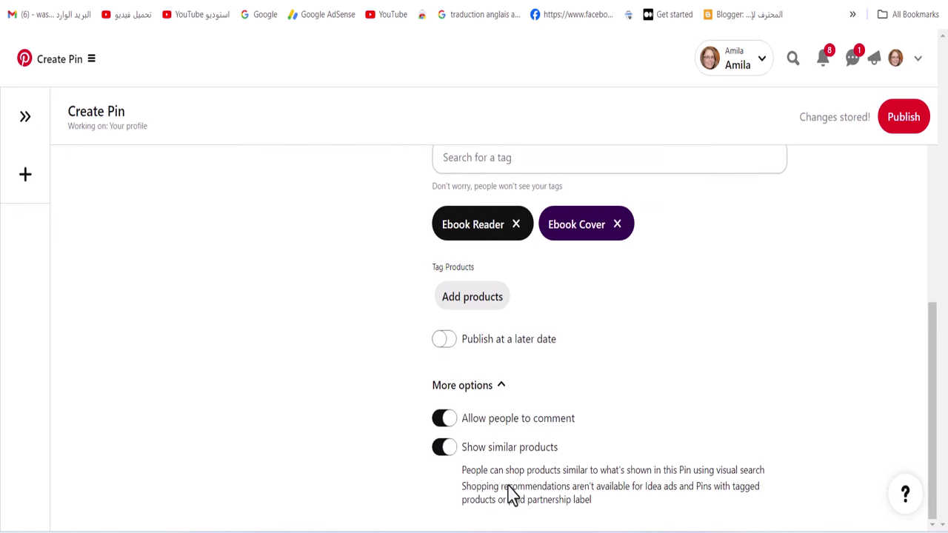
scroll(508, 479, up, 5)
scroll(415, 449, up, 2)
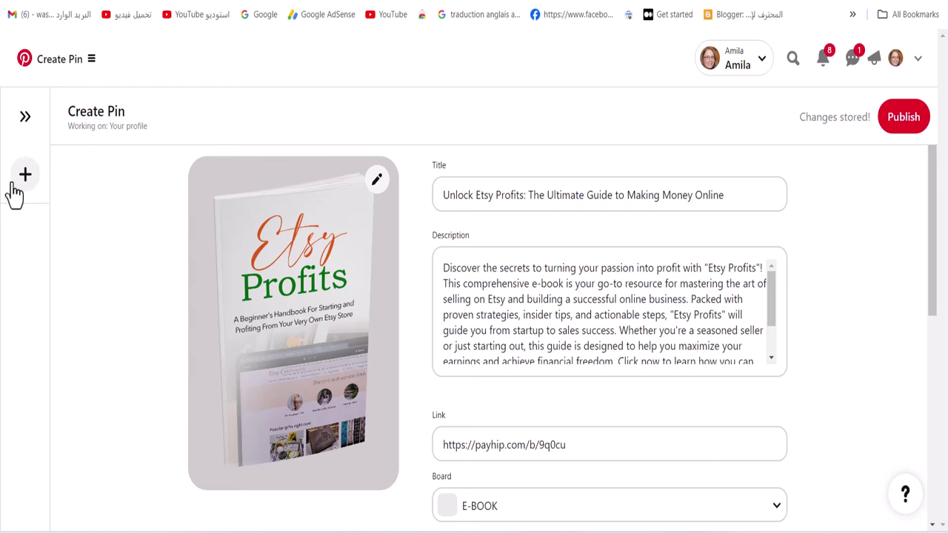
click(900, 122)
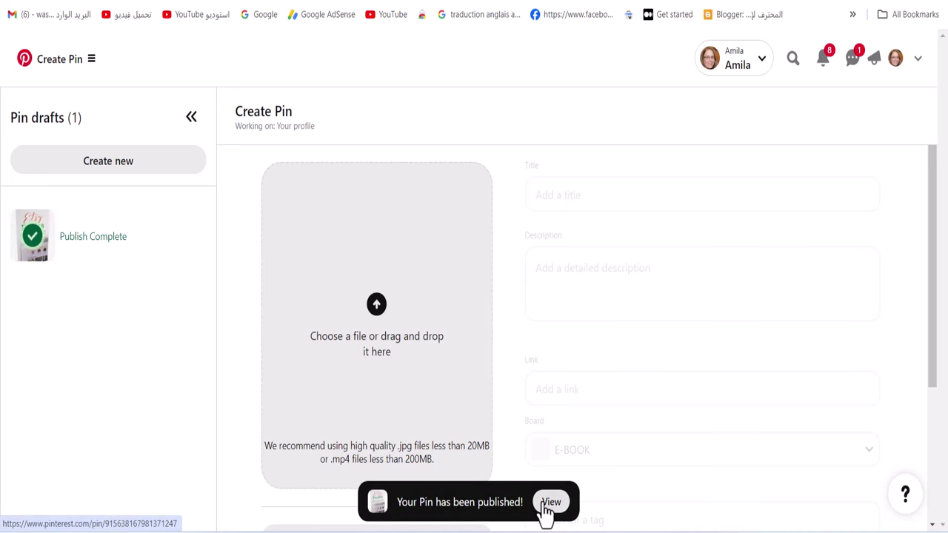
Step: View the published Etsy Profits Pin and its title and description
click(550, 504)
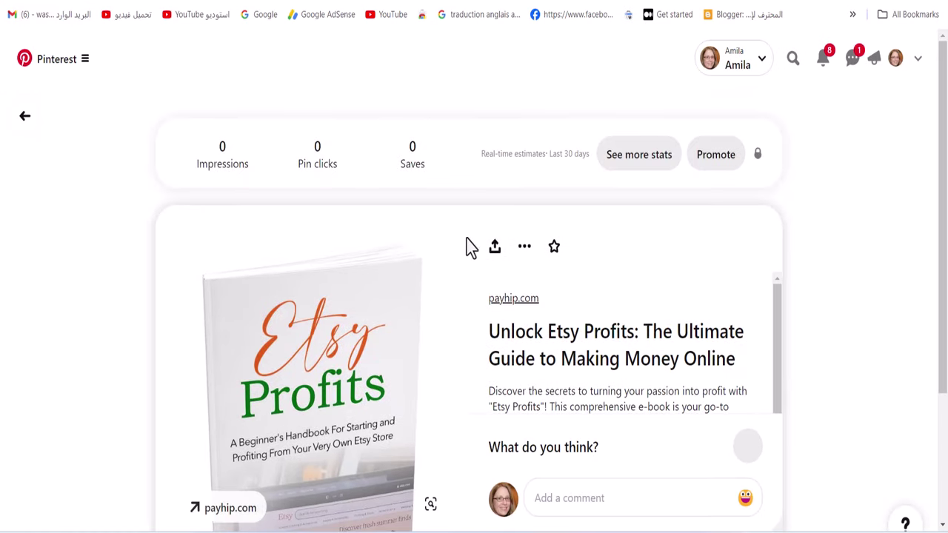
scroll(471, 267, down, 2)
click(745, 251)
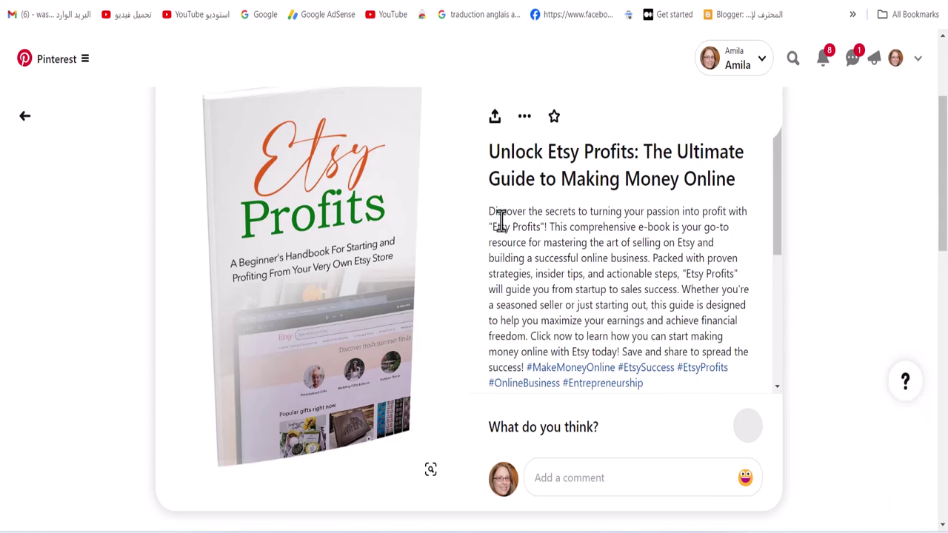
Step: Translate the Pin's whole description from English to Arabic with the pop-up translator, read it and close the translation
drag(489, 212, 531, 369)
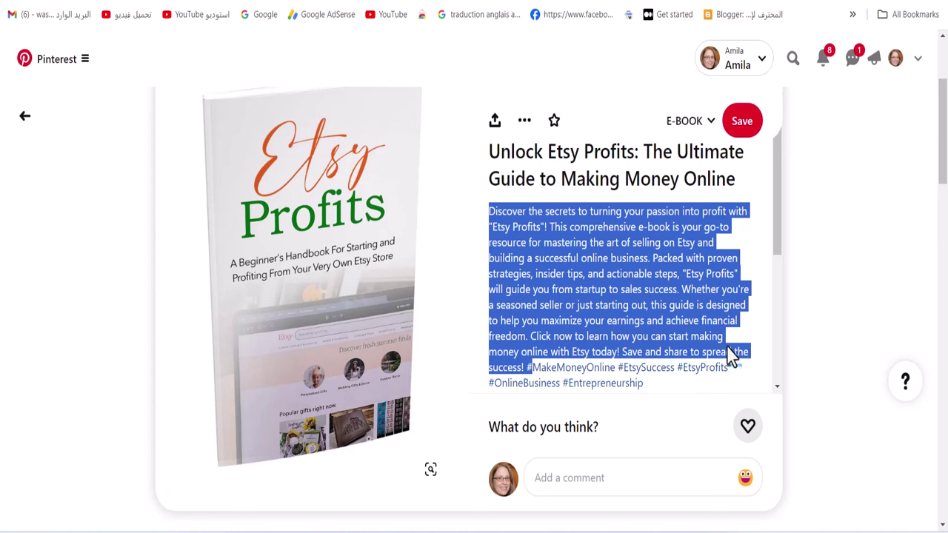
click(589, 247)
triple_click(593, 271)
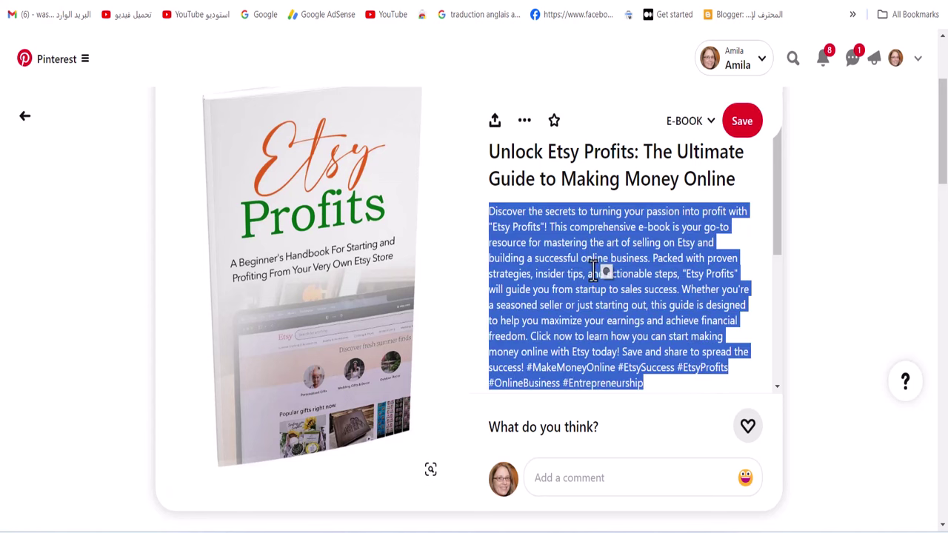
click(609, 272)
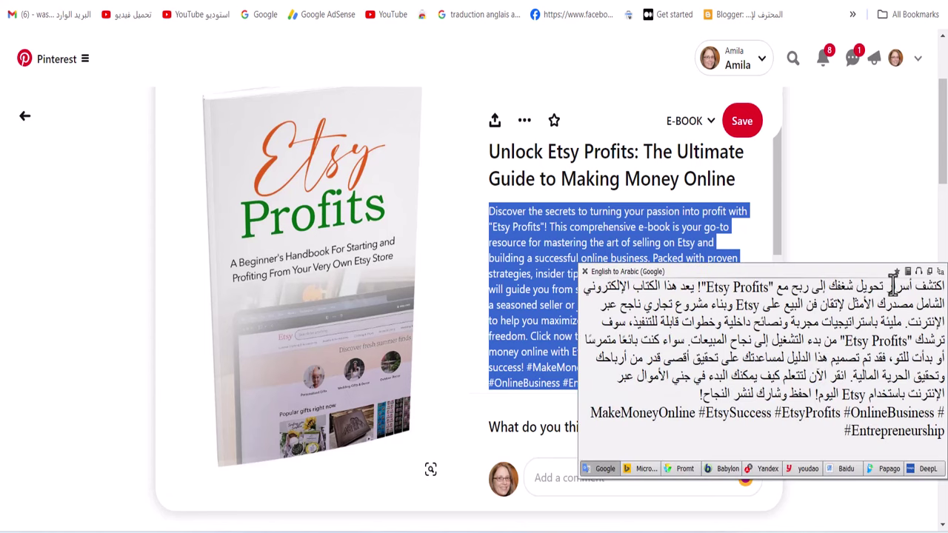
drag(852, 287, 848, 431)
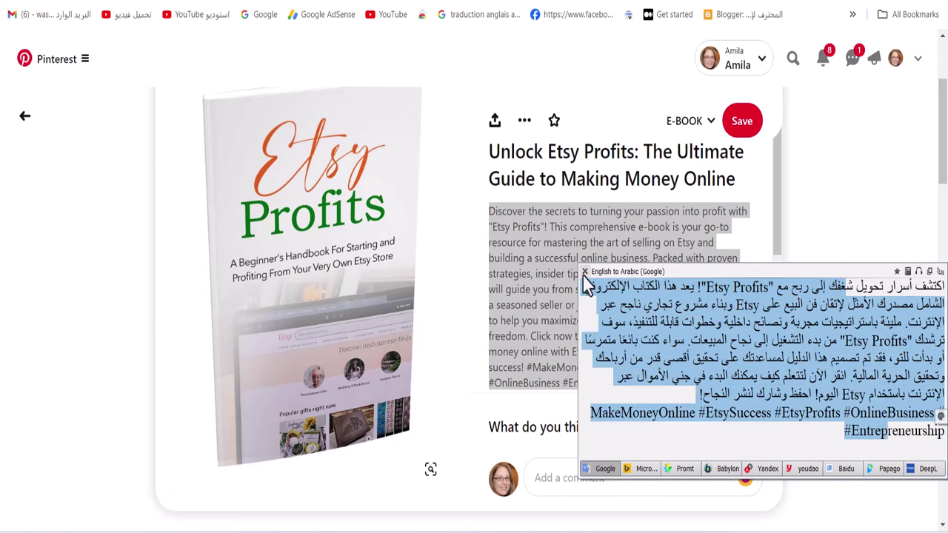
click(585, 272)
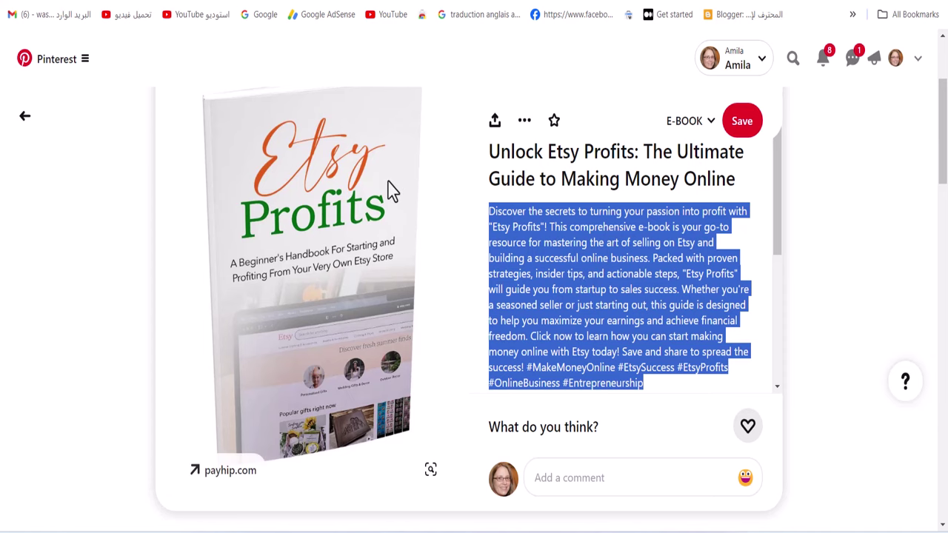
Step: Follow the Pin's payhip.com link and look through the Etsy Profits 2024 product page
click(216, 469)
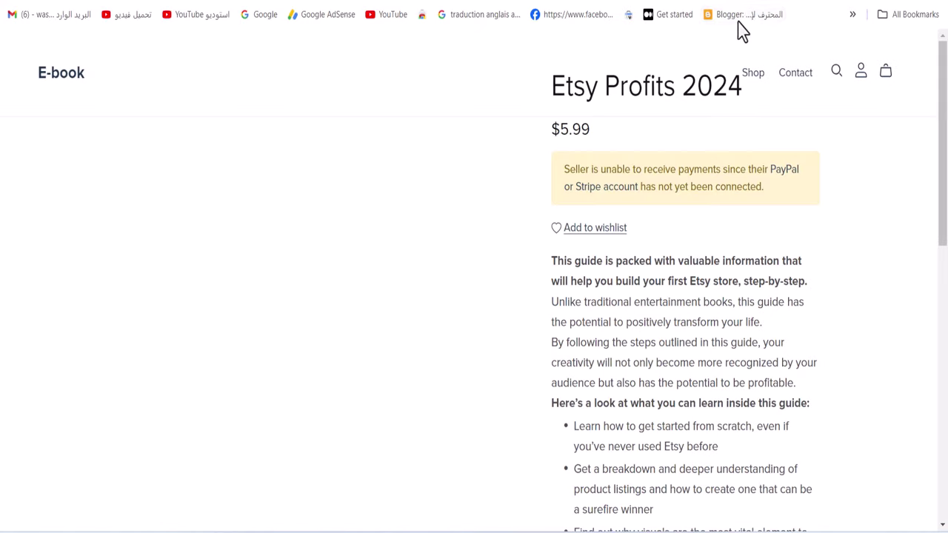
mouse_move(741, 15)
mouse_down()
mouse_move(681, 112)
mouse_move(604, 158)
mouse_move(700, 86)
mouse_move(741, 15)
mouse_up()
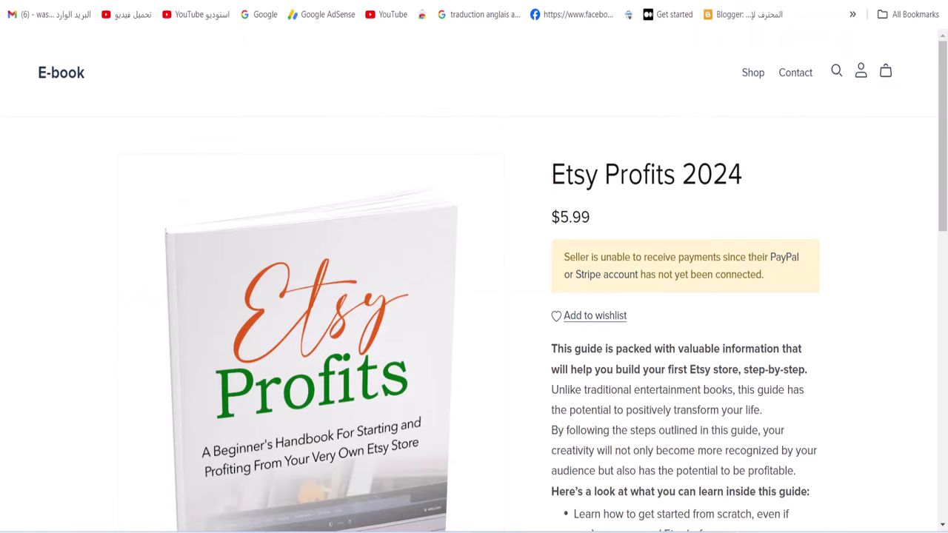
scroll(601, 252, down, 9)
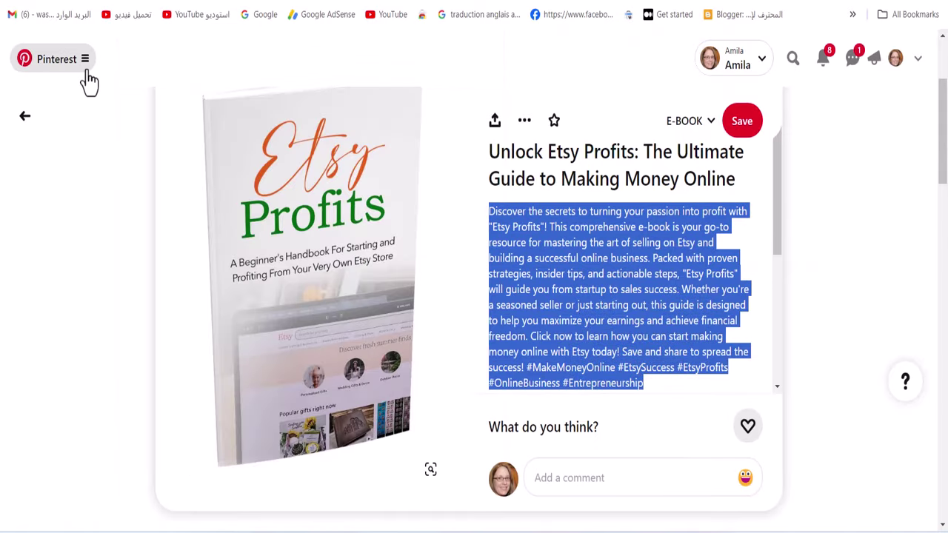
Step: Start a new Pin in Pinterest and switch to the Script Atlas generator's topic question for Pinterest Pin titles
click(83, 65)
click(177, 303)
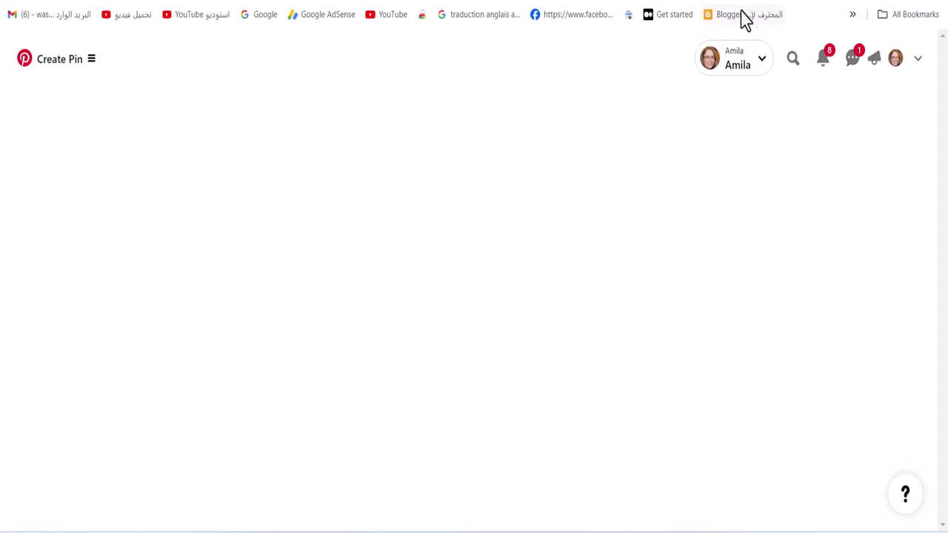
click(609, 528)
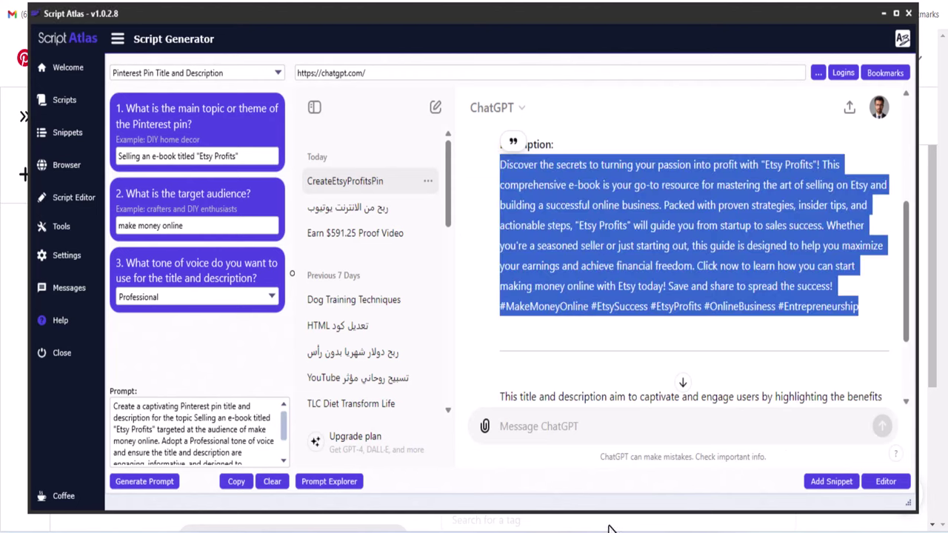
click(201, 158)
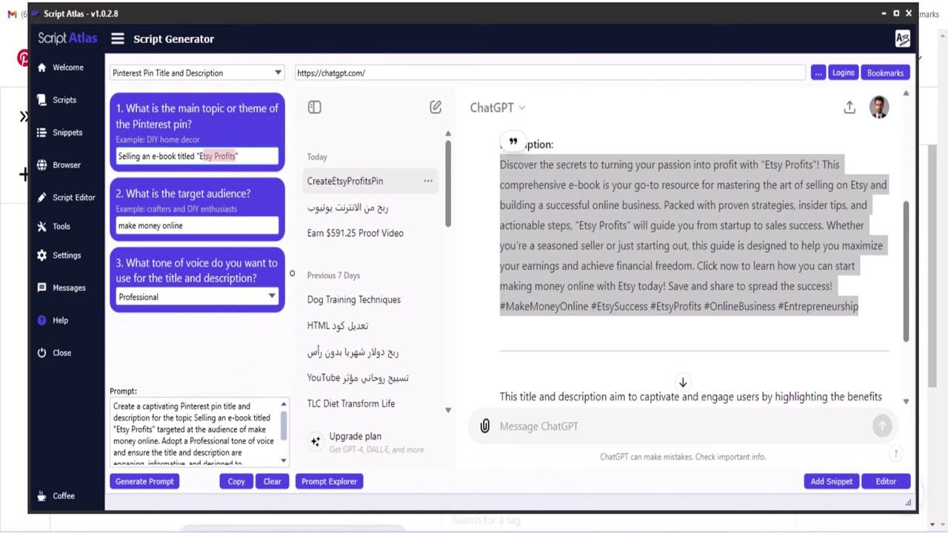
Step: Switch to the ChatGPT ebook's Payhip page and copy its title "300+ Ways to Make Money With ChatGPT"
mouse_move(665, 529)
click(655, 2)
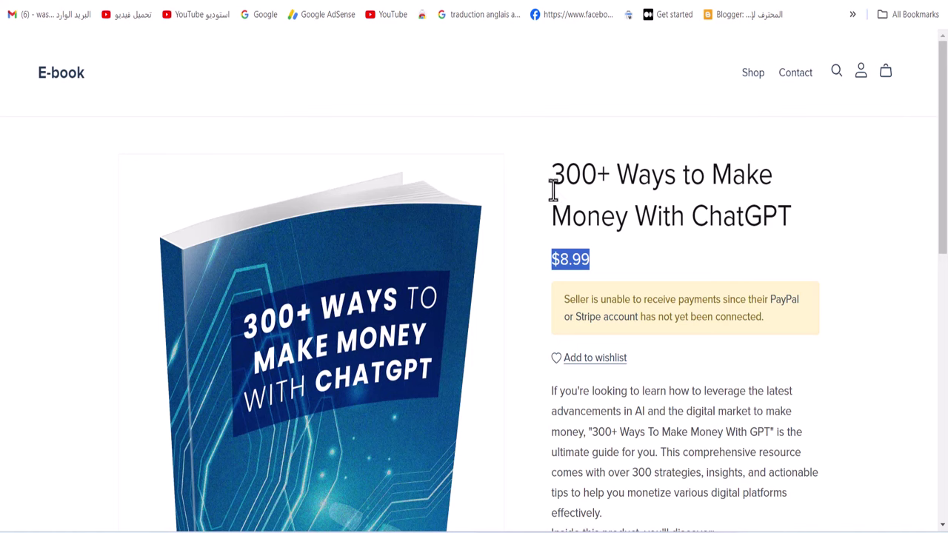
drag(553, 189, 794, 216)
right_click(663, 226)
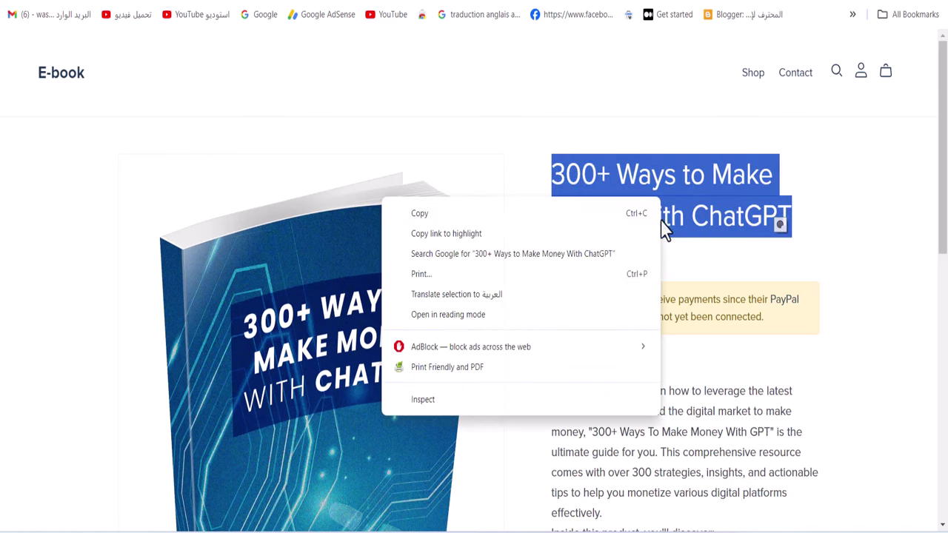
click(523, 215)
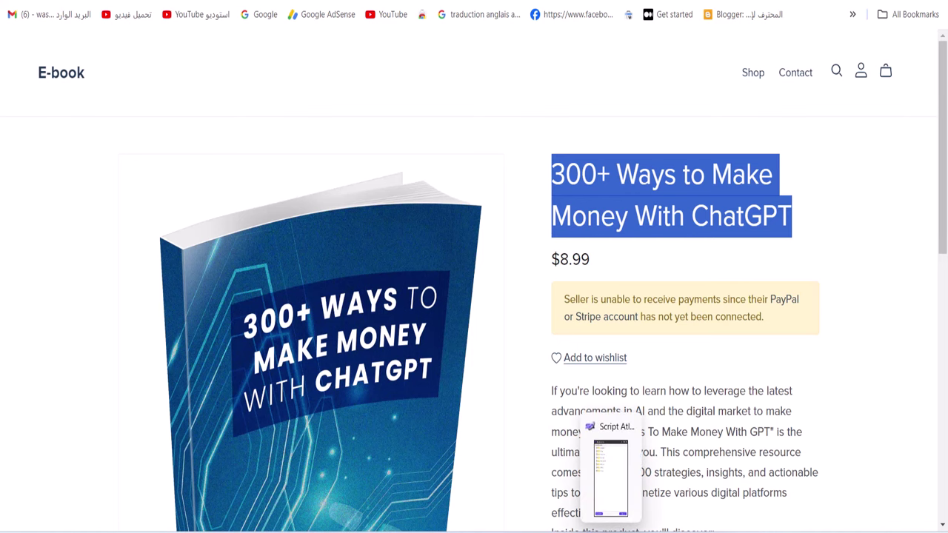
Step: Return to Script Atlas and replace "Etsy Profits" in the Pin's main topic with "300+ Ways to Make Money With ChatGPT"
click(607, 474)
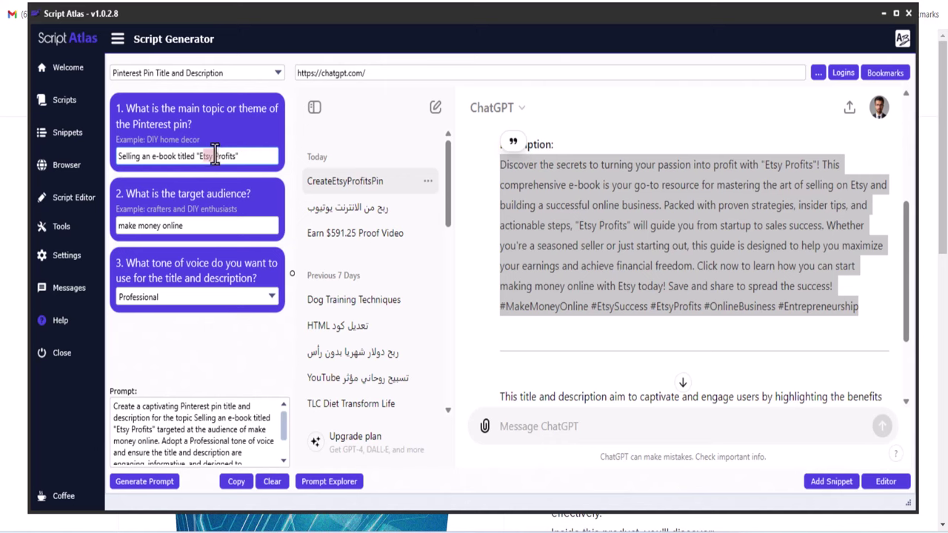
drag(199, 155, 233, 156)
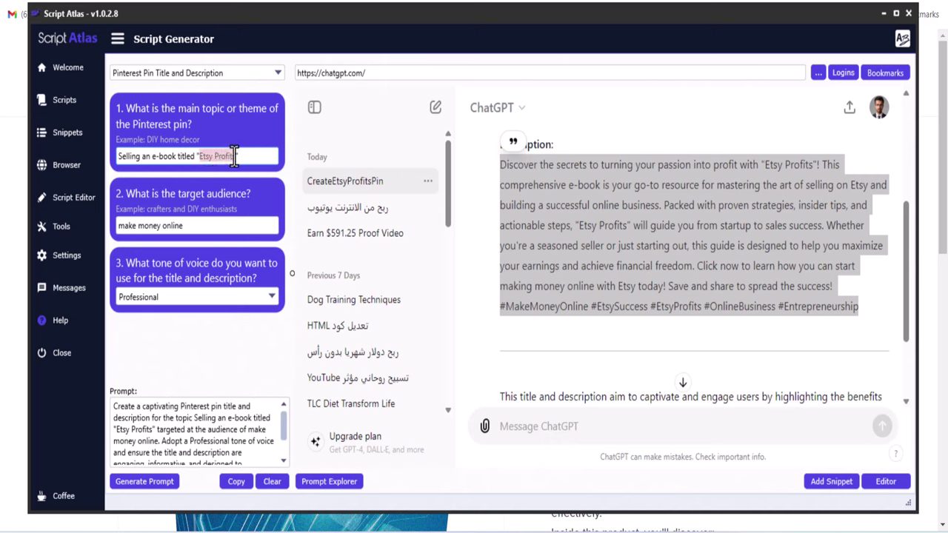
right_click(249, 155)
click(257, 199)
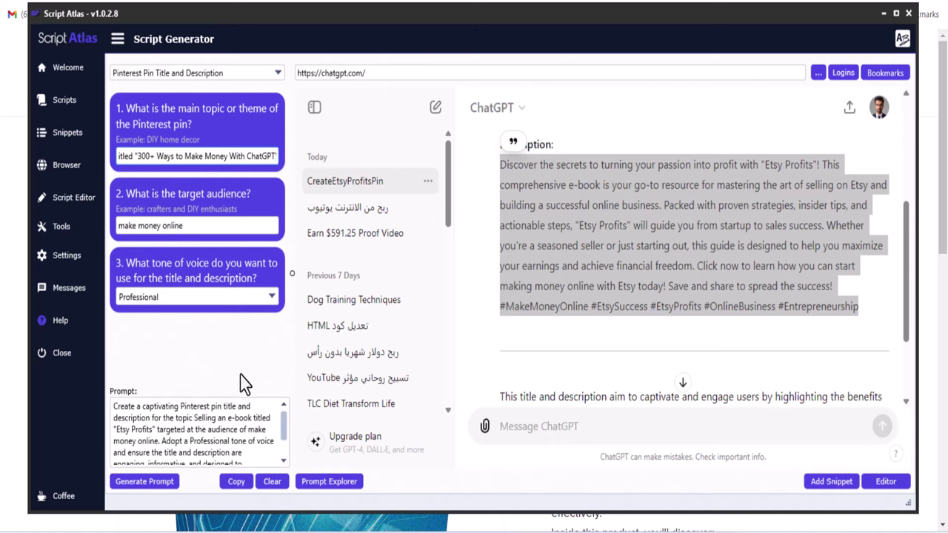
Step: Generate the Pin prompt for the "300+ Ways to Make Money With ChatGPT" ebook and submit it to ChatGPT
click(146, 483)
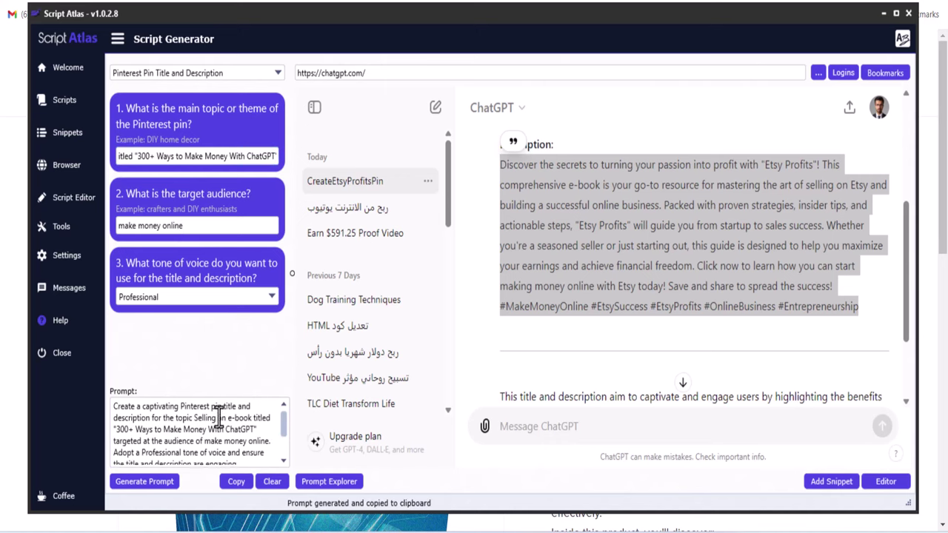
scroll(213, 407, down, 2)
click(234, 482)
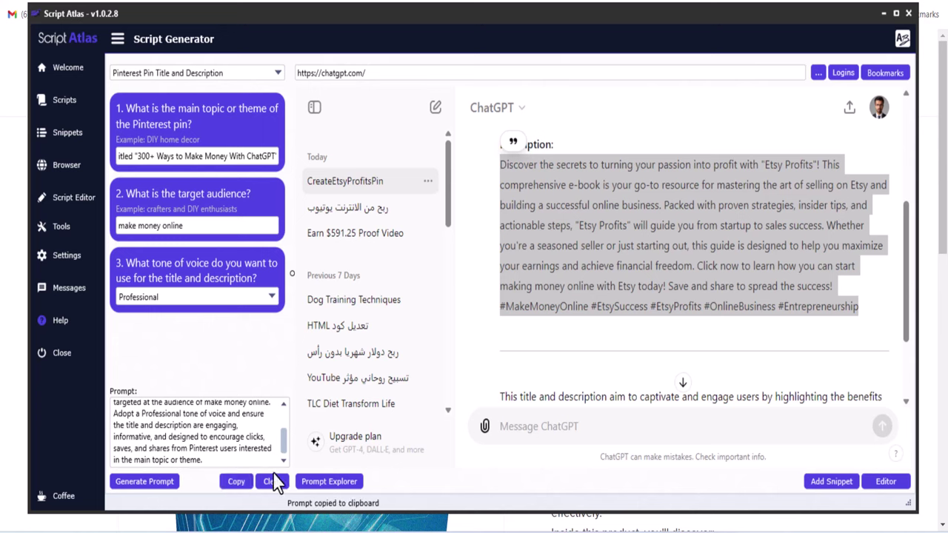
right_click(514, 428)
click(552, 314)
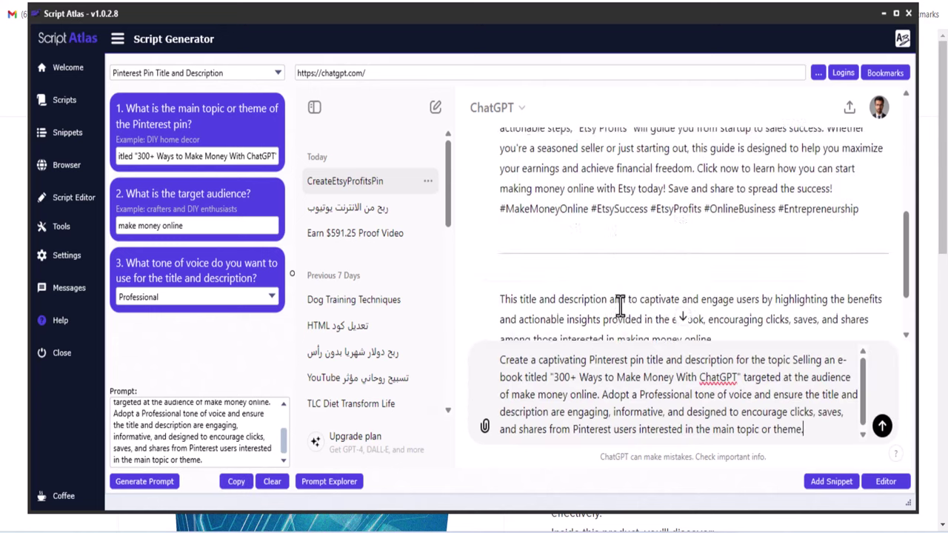
click(883, 427)
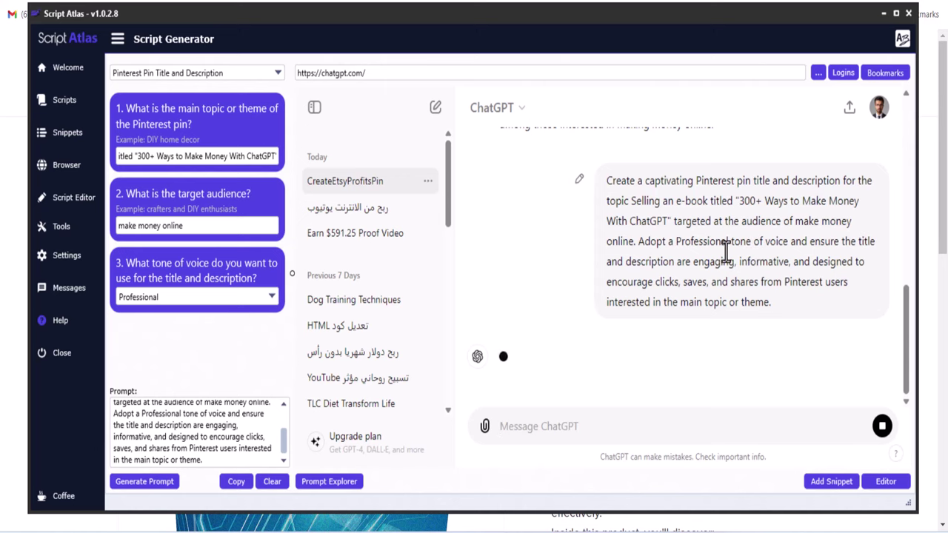
Step: Copy the generated Pin title "Transform Your Income: 300+ Ways to Make Money with ChatGPT" from ChatGPT's reply
drag(594, 175, 867, 313)
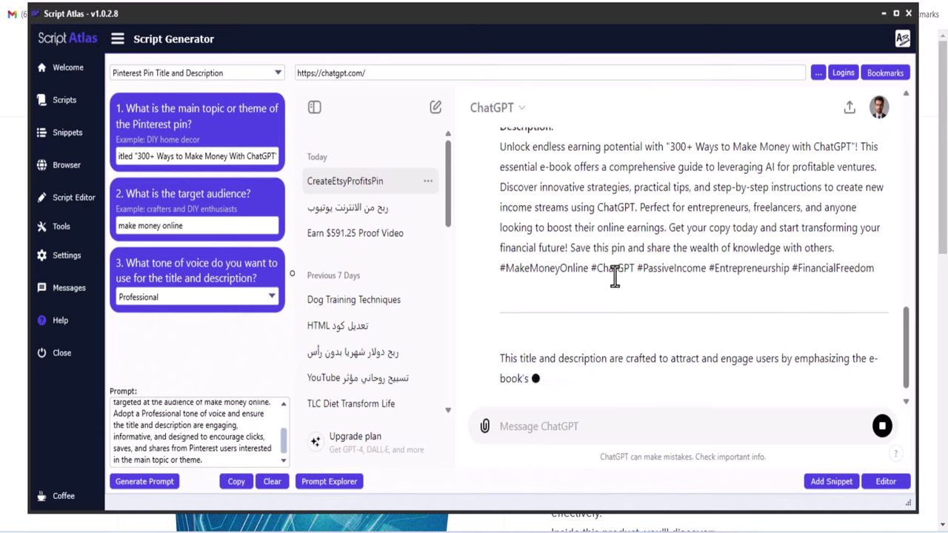
scroll(600, 297, up, 5)
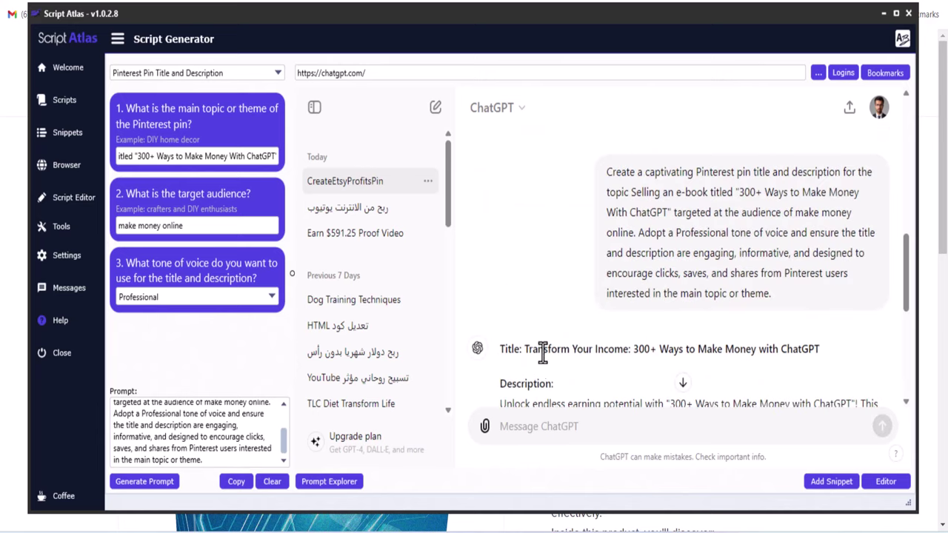
drag(523, 349, 841, 352)
right_click(744, 353)
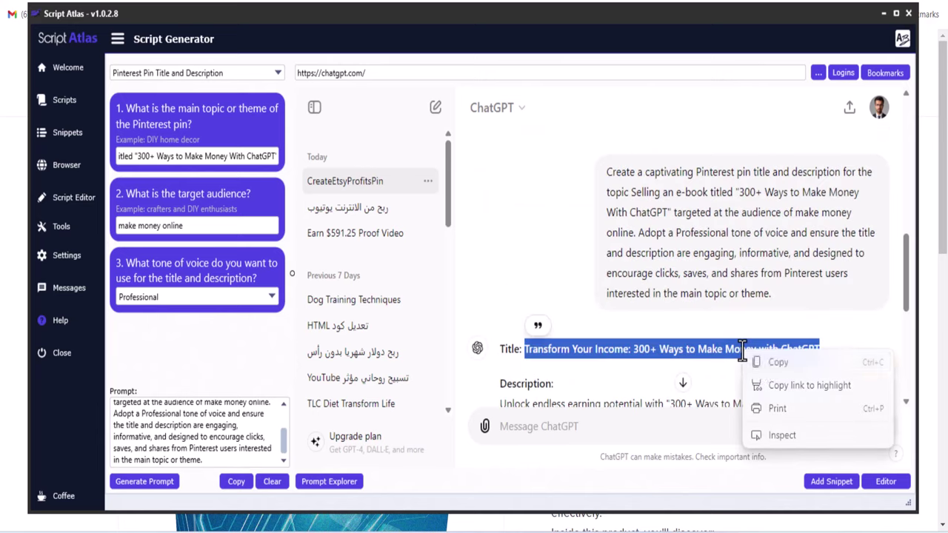
click(774, 363)
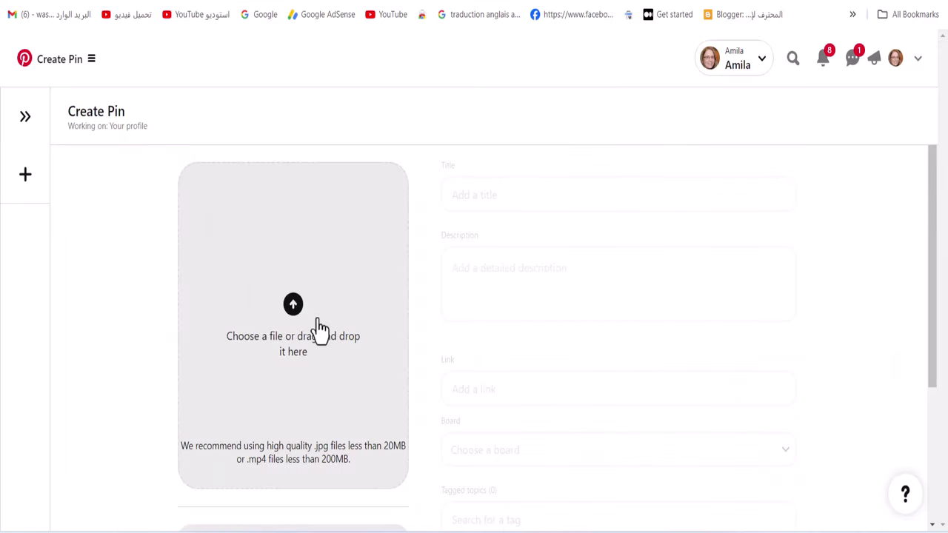
Step: Upload the GPT PNG cover image from the Downloads folder to the new Pinterest Pin
click(319, 328)
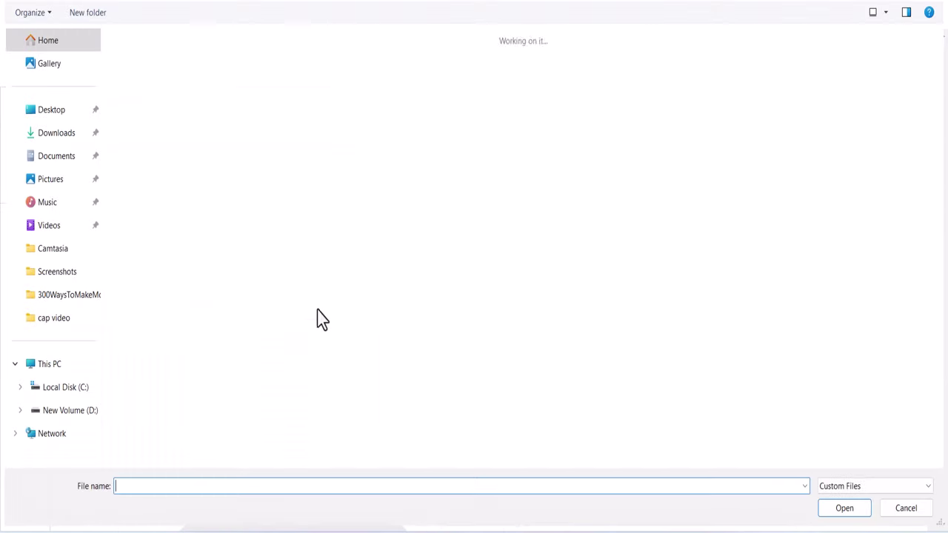
click(68, 134)
double_click(211, 129)
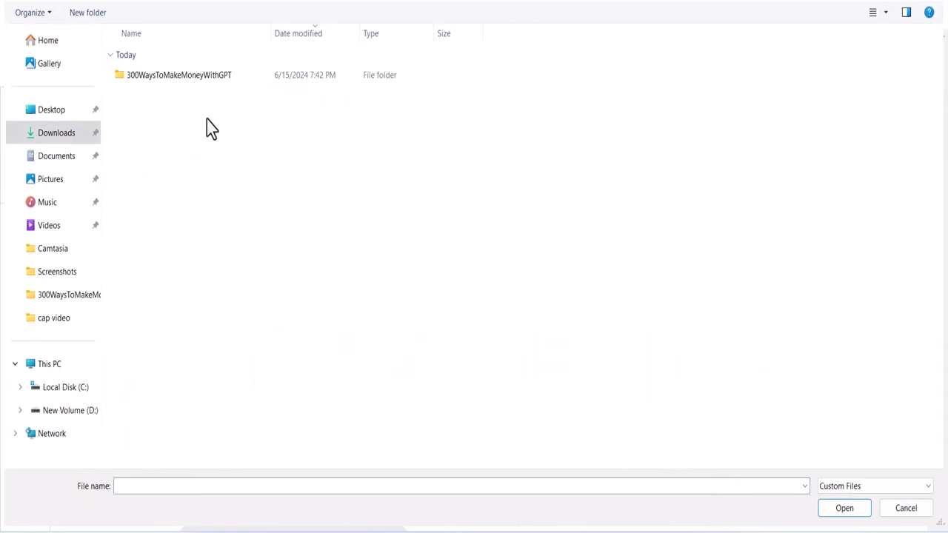
double_click(158, 83)
click(153, 78)
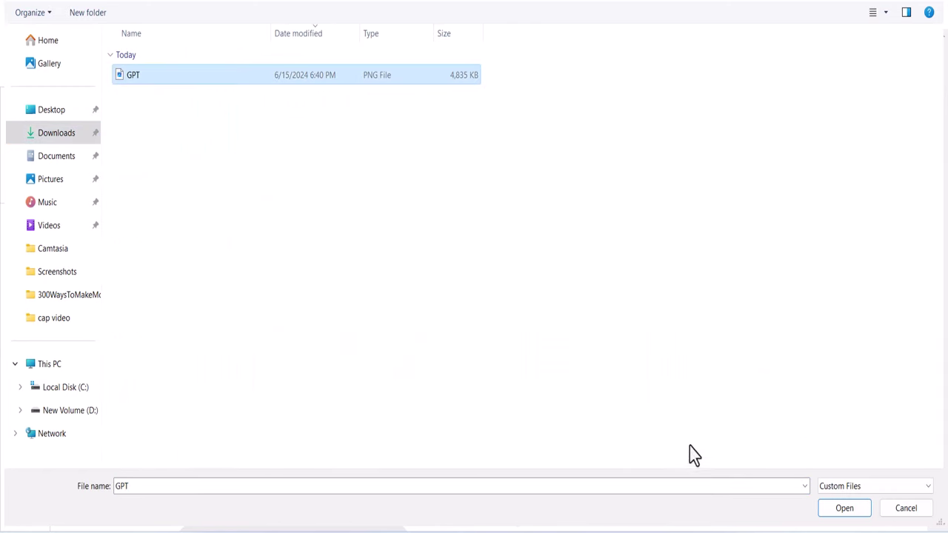
click(841, 508)
Step: Paste "Transform Your Income: 300+ Ways to Make Money with ChatGPT" as the Pin's title
click(482, 196)
right_click(482, 199)
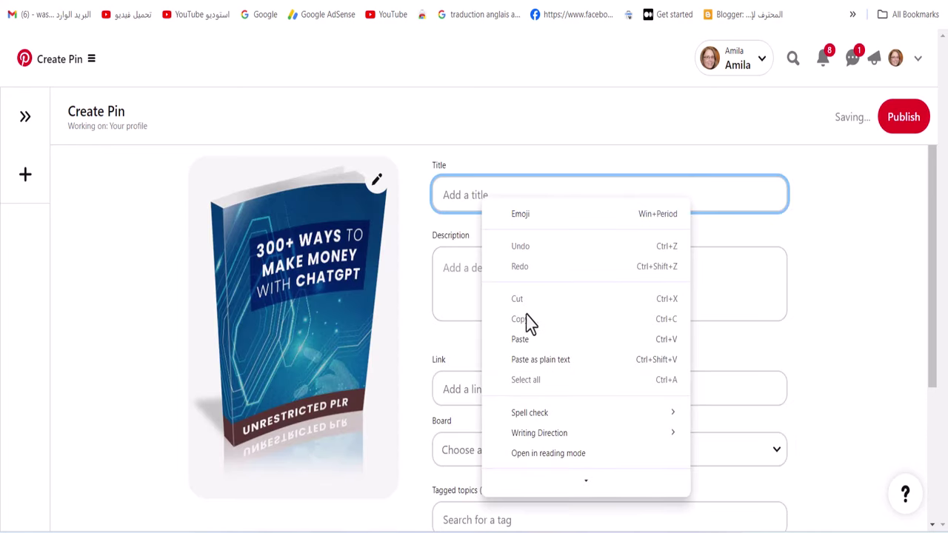
click(523, 340)
drag(753, 202, 383, 214)
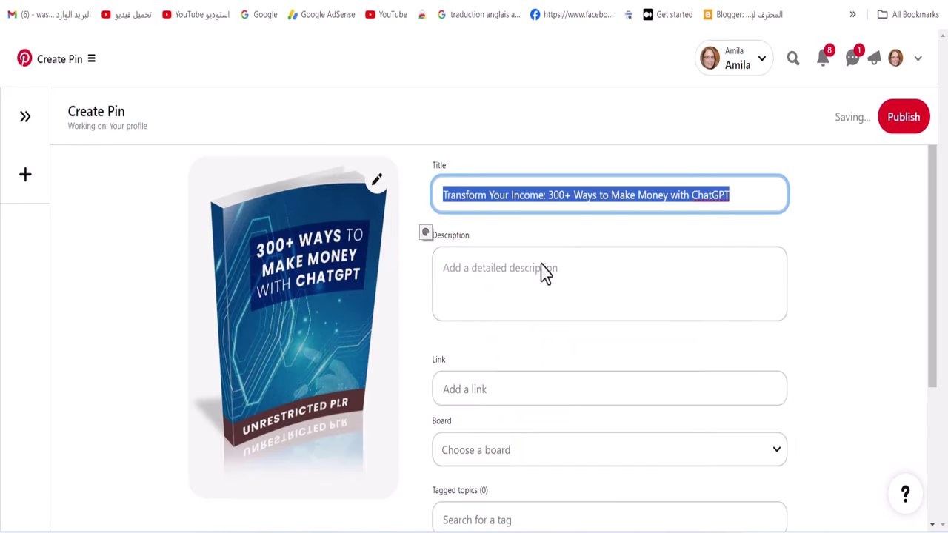
Step: Switch to Script Atlas and copy the generated description with its hashtags, from "Unlock endless earning potential" through "#FinancialFreedom"
key(alt+Tab)
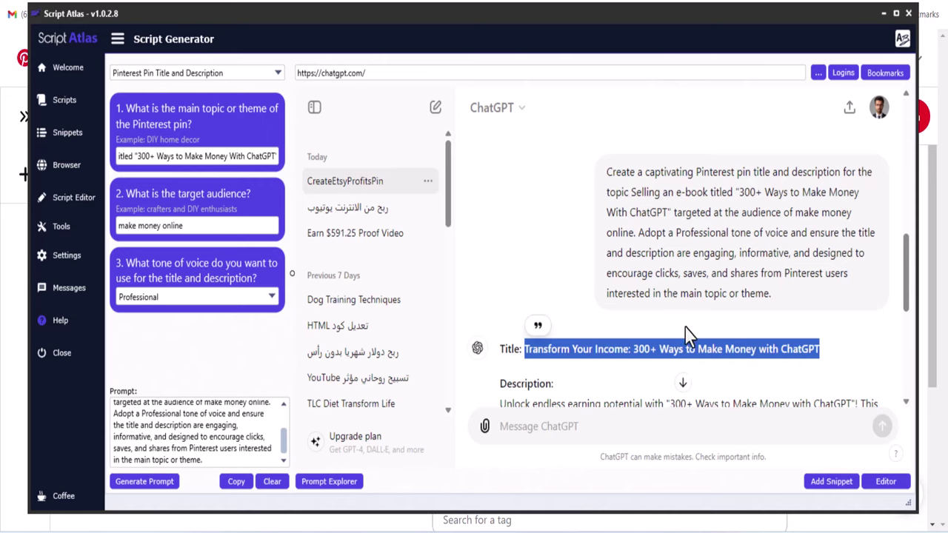
scroll(688, 337, down, 5)
drag(910, 351, 910, 307)
drag(505, 243, 904, 370)
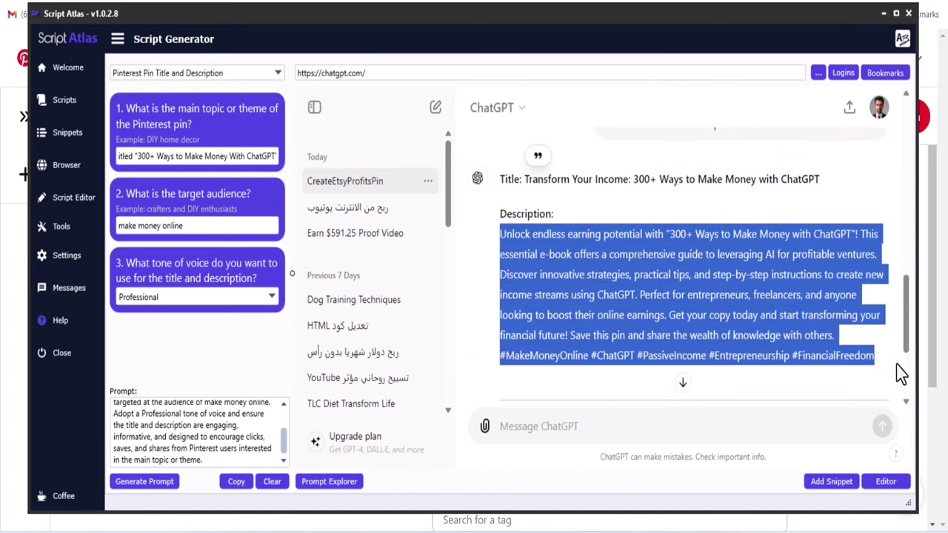
right_click(722, 317)
click(752, 329)
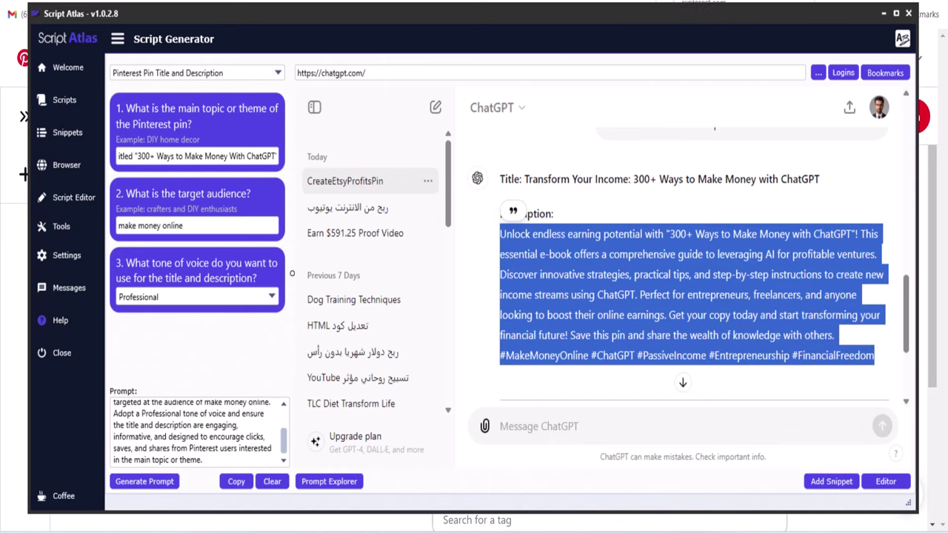
Step: Return to the Pinterest Pin and paste the copied text as its description
key(alt+Tab)
click(479, 276)
right_click(481, 270)
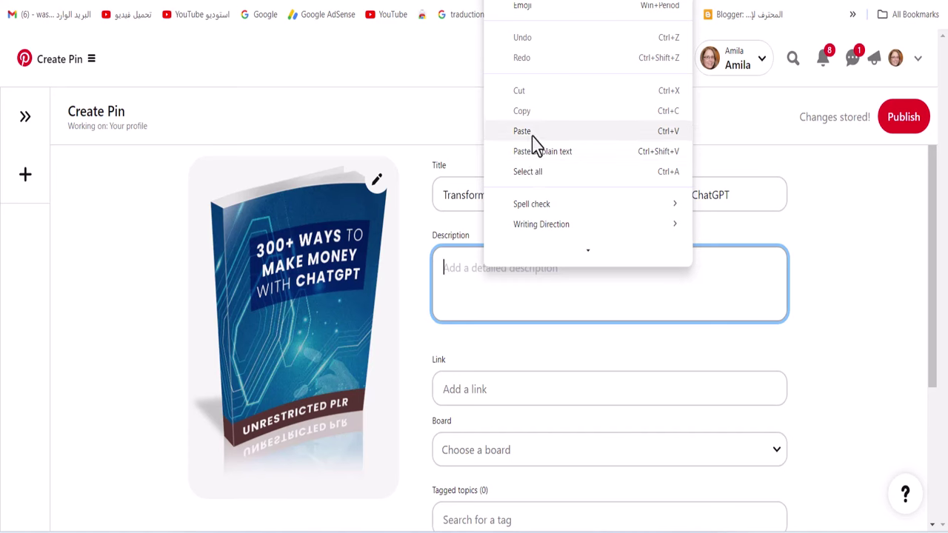
click(522, 131)
key(alt+Tab)
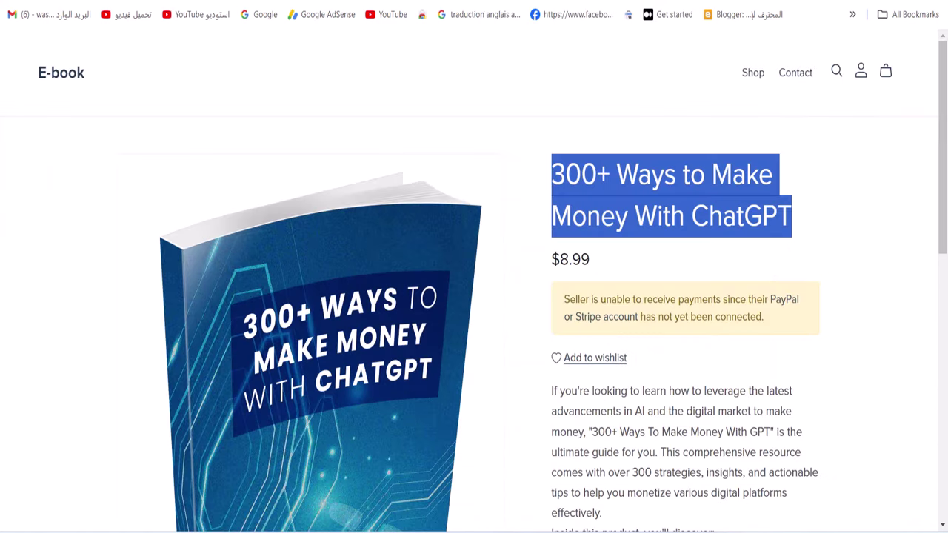
click(377, 2)
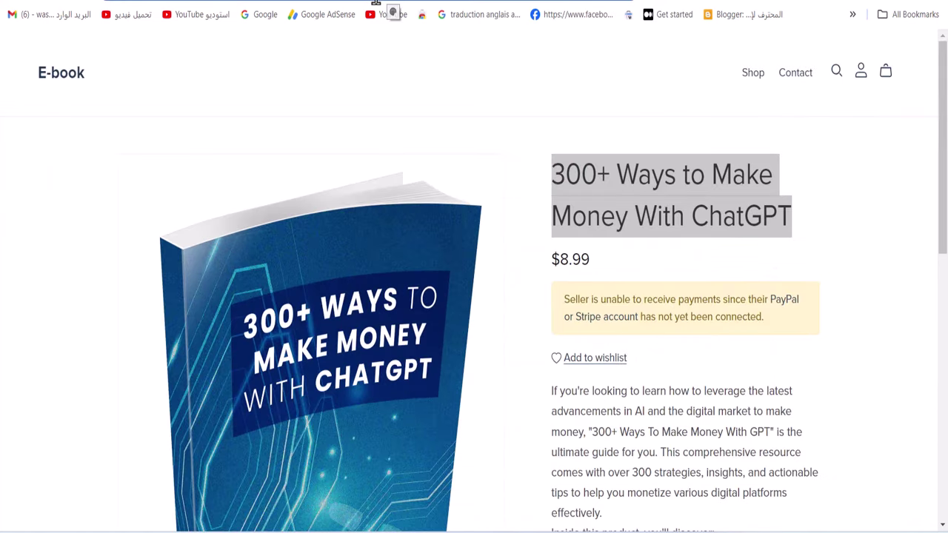
right_click(376, 2)
click(456, 126)
key(alt+Tab)
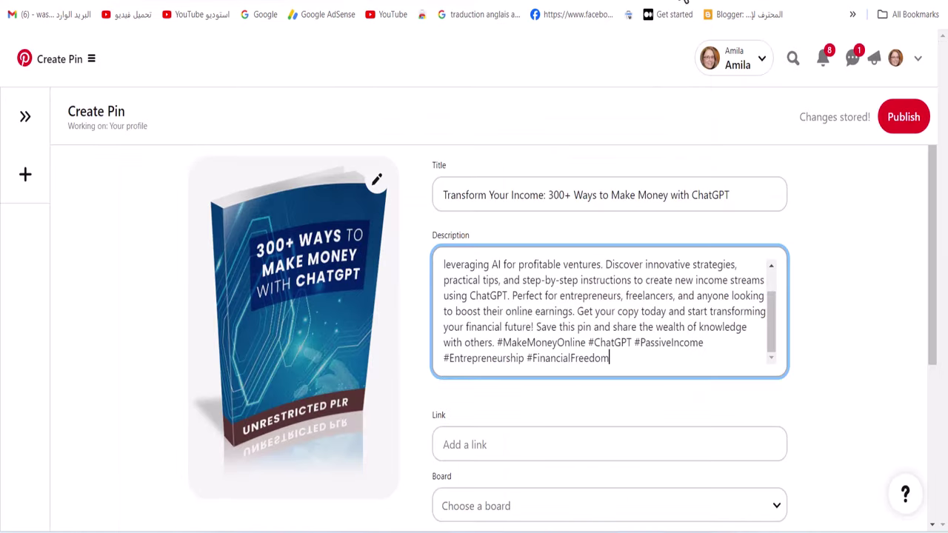
click(493, 444)
right_click(493, 444)
click(538, 235)
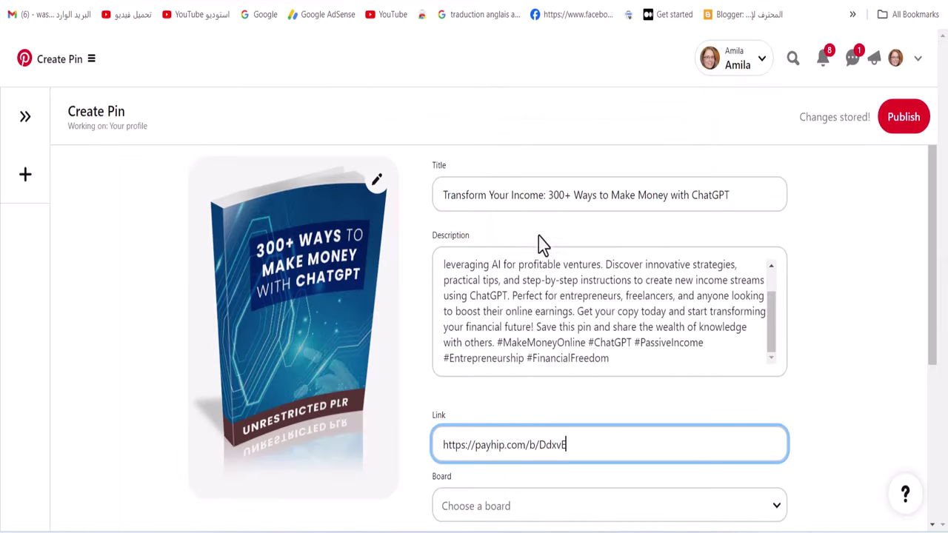
Step: Assign the Pin to the E-BOOK board
scroll(539, 237, down, 3)
click(574, 255)
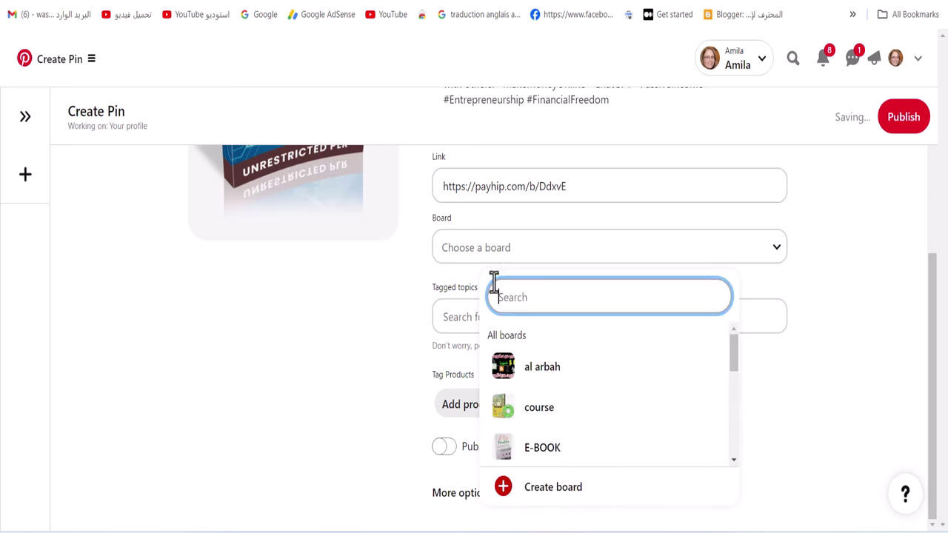
click(544, 450)
Step: Tag the Pin with the topics "ebook cover" and "ebook reader"
click(507, 316)
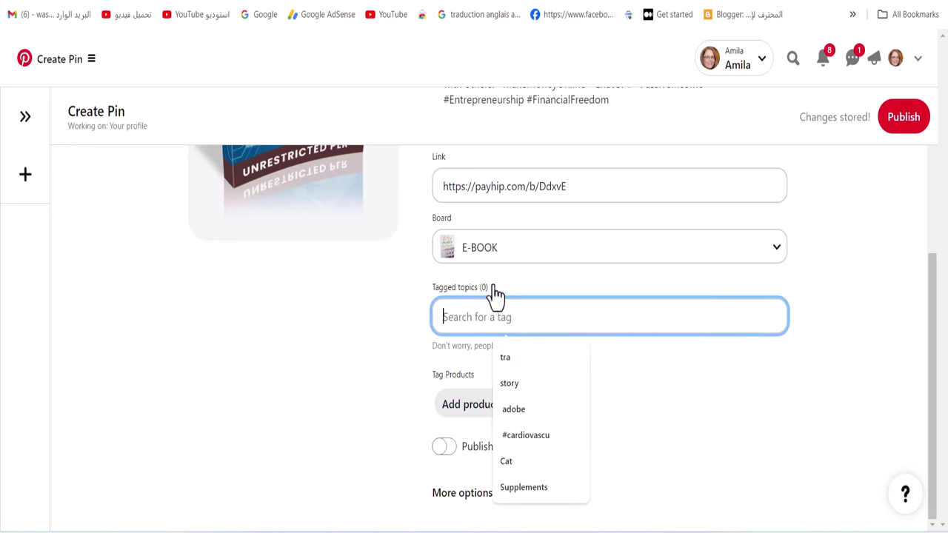
text(ebo)
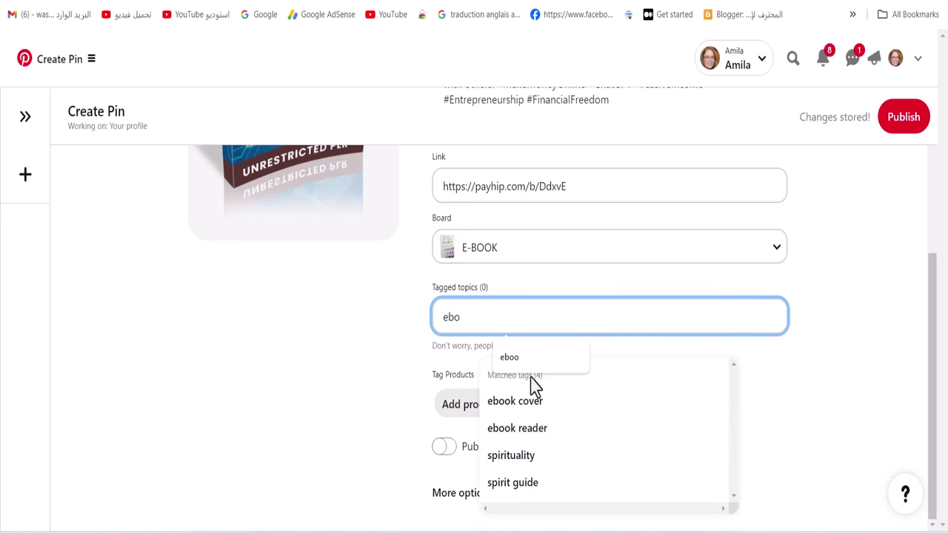
click(535, 409)
click(516, 320)
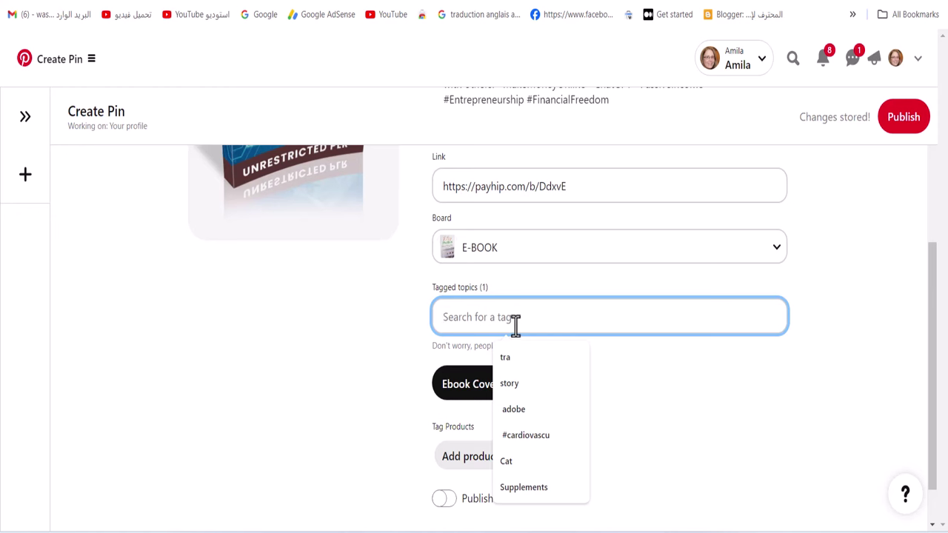
text(eb)
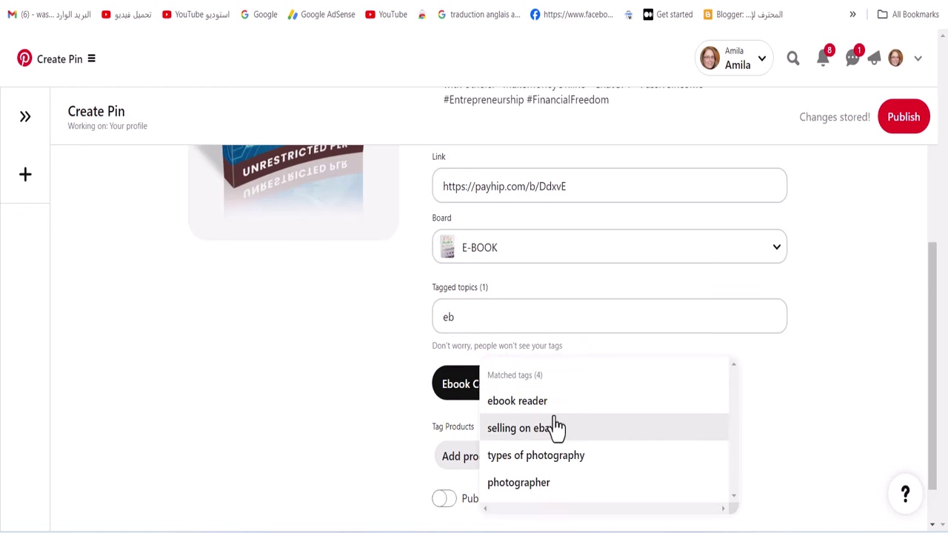
triple_click(555, 427)
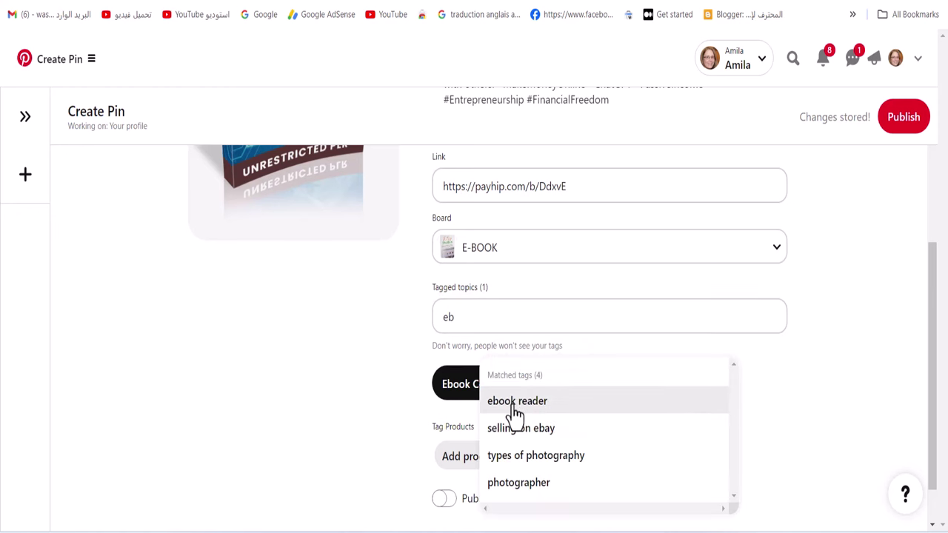
click(513, 416)
scroll(328, 301, up, 3)
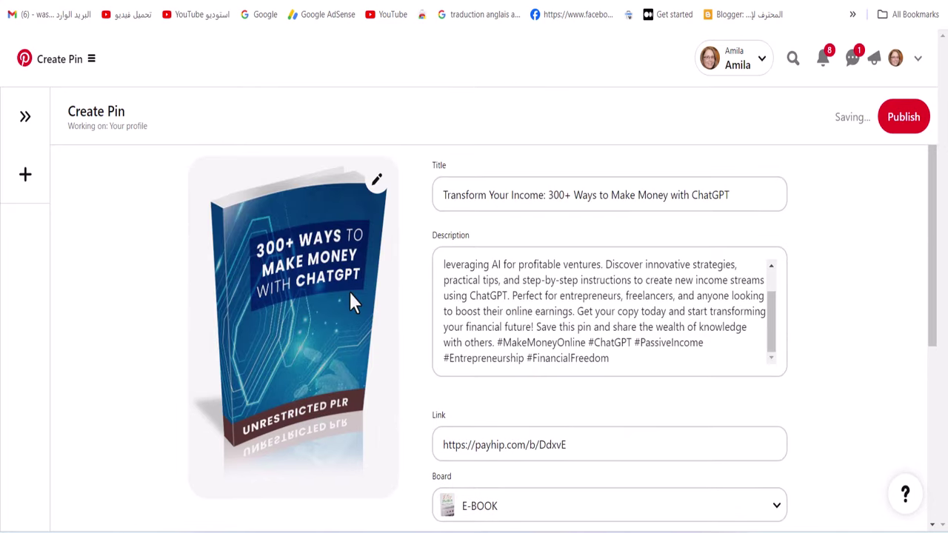
Step: Try to add further tagged topics to the Pin by searching for "chagpt" and "ai"
scroll(353, 301, down, 5)
click(500, 265)
text(c)
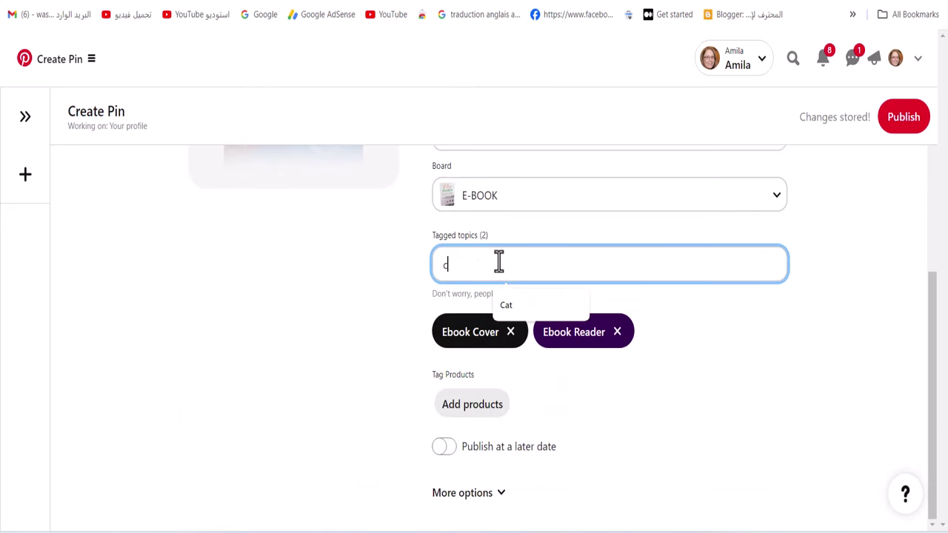
text(ha)
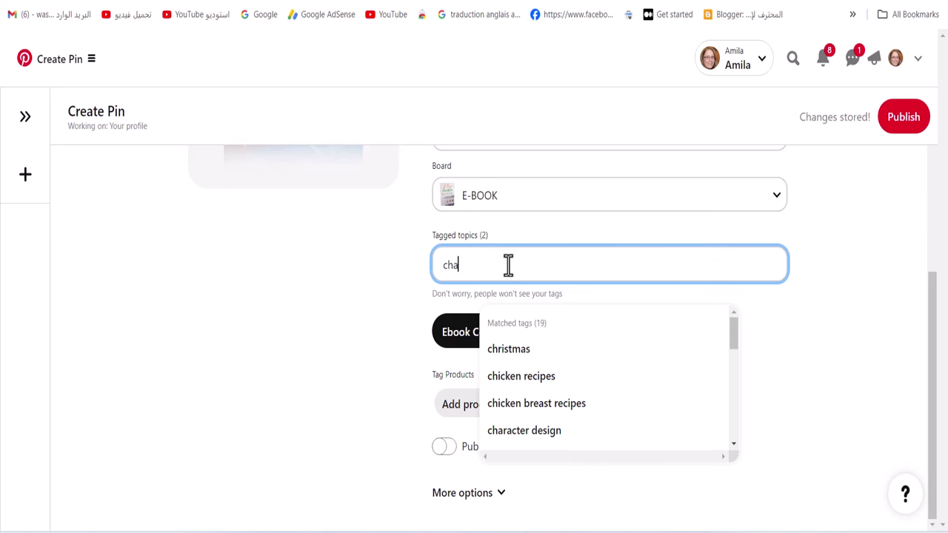
text(g)
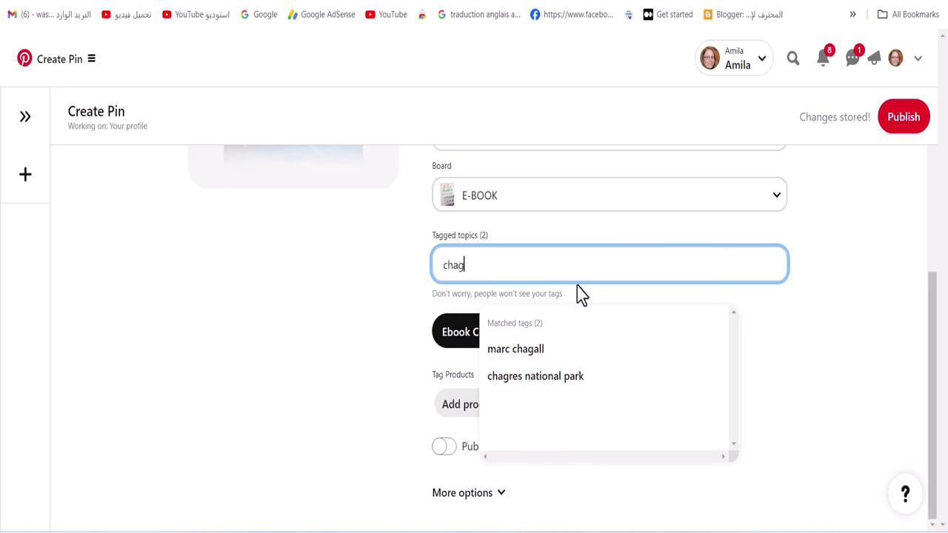
text(pt)
drag(541, 293, 432, 293)
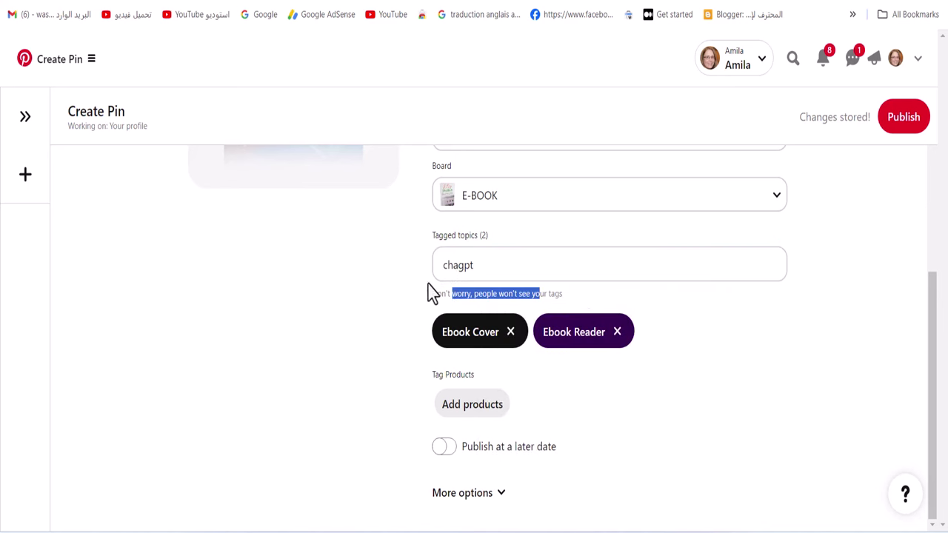
double_click(459, 265)
text(ai)
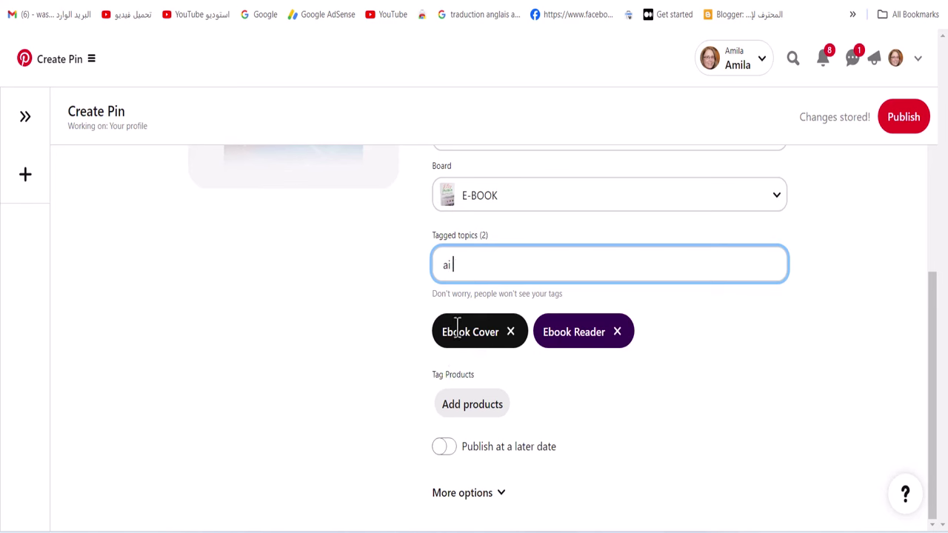
click(652, 85)
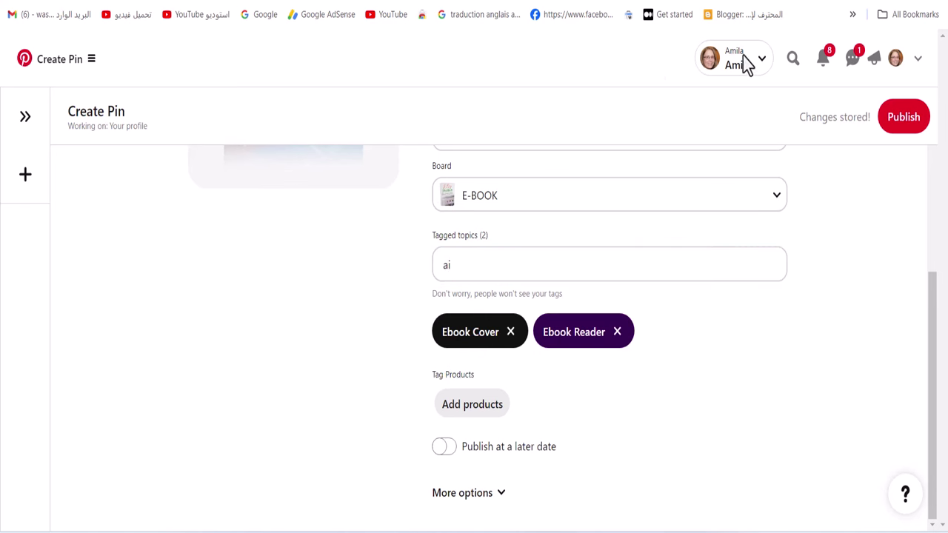
drag(483, 263, 400, 272)
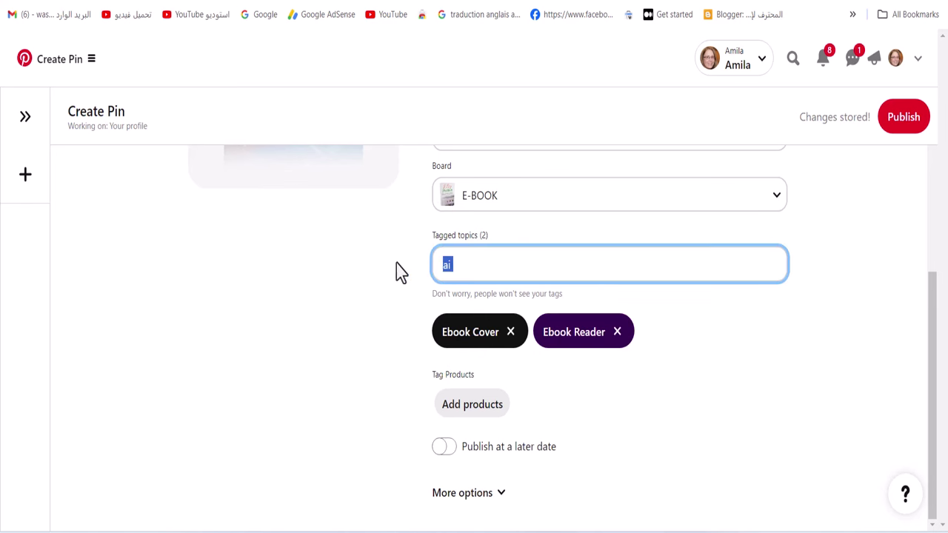
Step: Publish the Pin for the 300+ Ways to Make Money with ChatGPT ebook and open the published Pin
click(917, 121)
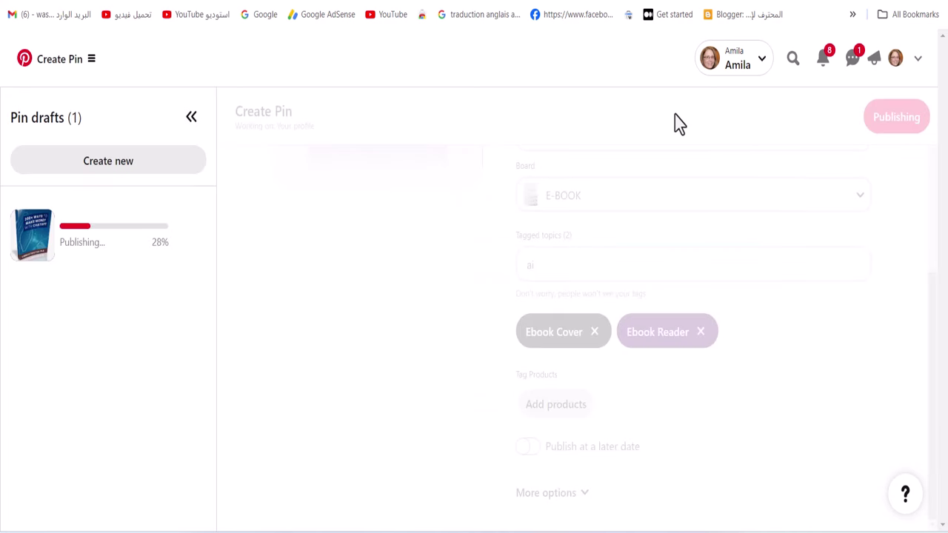
click(552, 502)
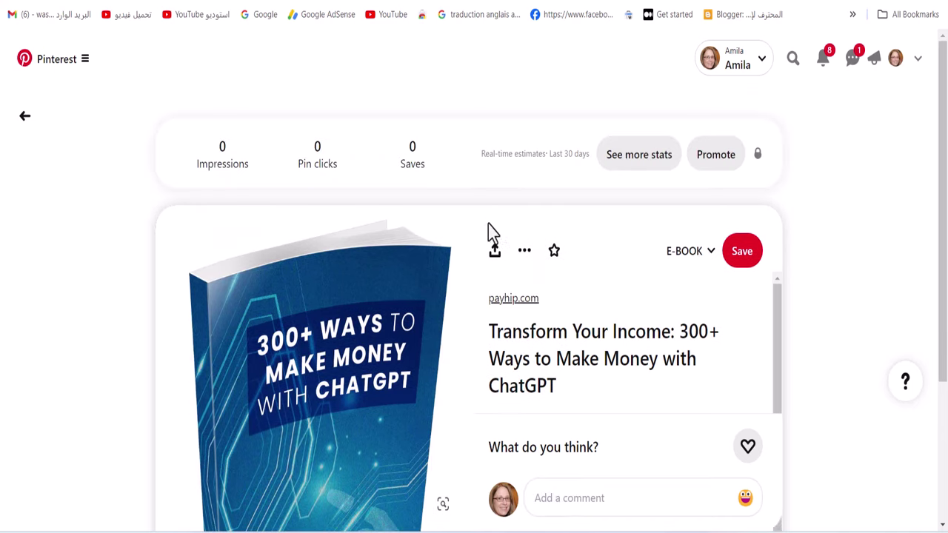
Step: Review the published Pin and look through the related money-making Pins suggested under More to explore
scroll(499, 314, down, 5)
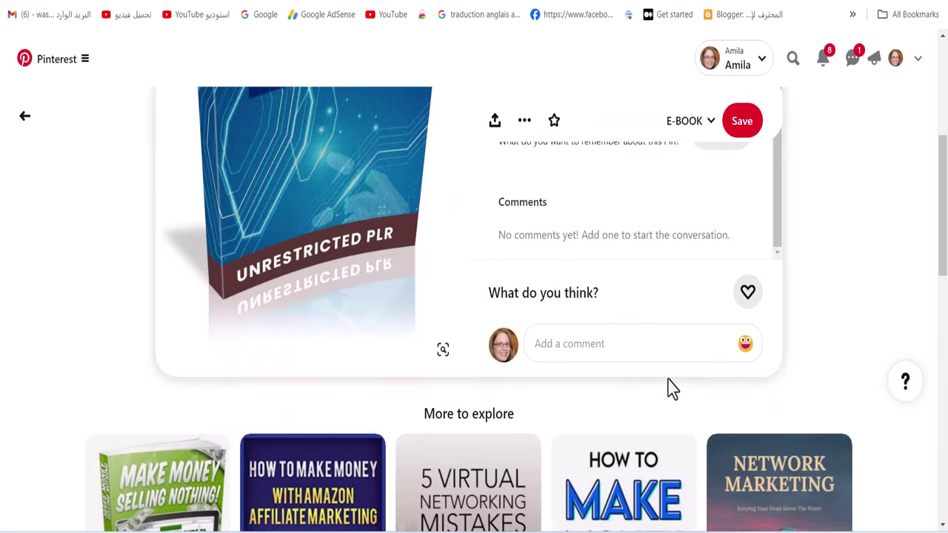
scroll(328, 364, down, 5)
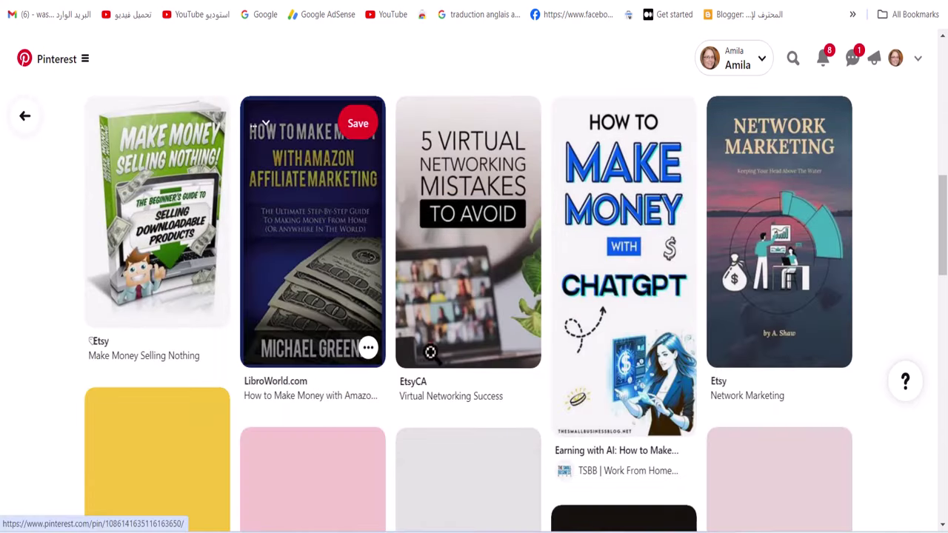
scroll(610, 247, up, 10)
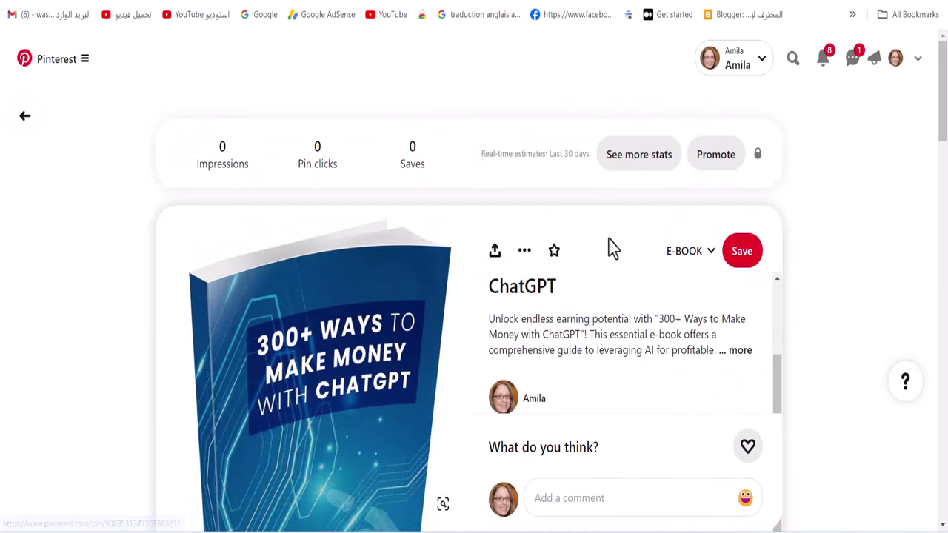
scroll(273, 240, down, 2)
scroll(272, 240, down, 5)
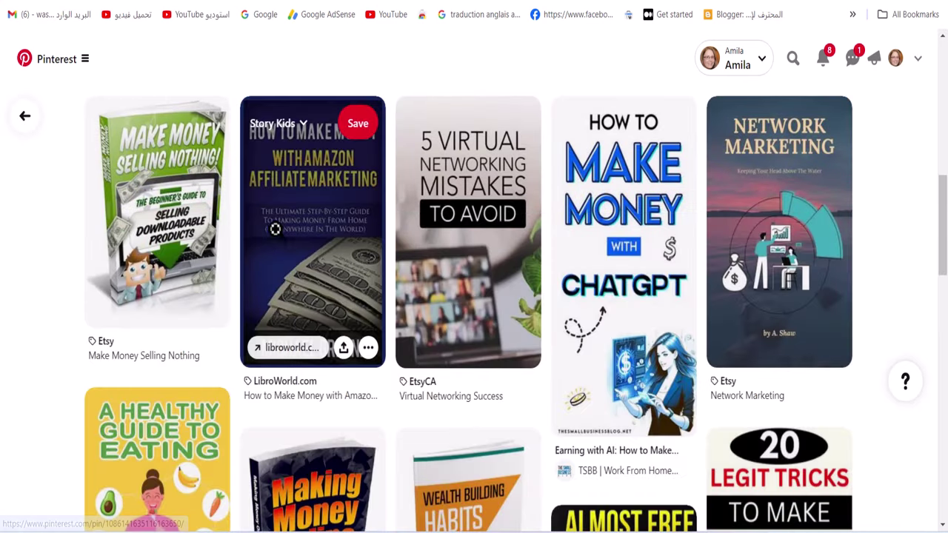
scroll(626, 234, down, 10)
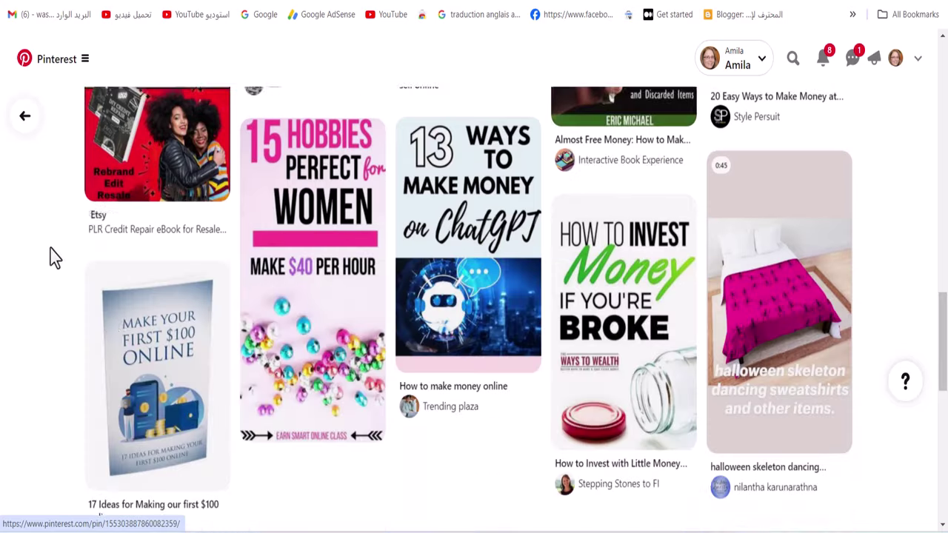
scroll(847, 283, down, 10)
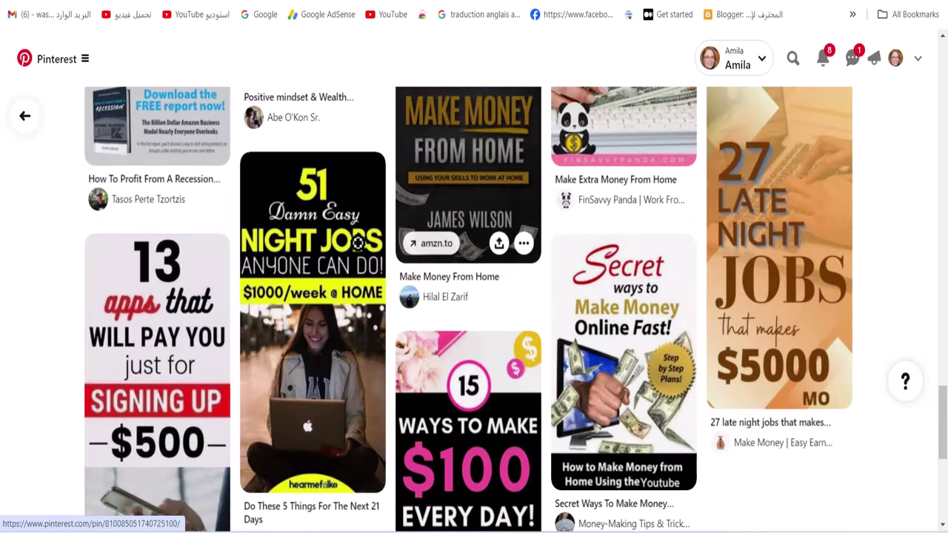
scroll(283, 231, down, 5)
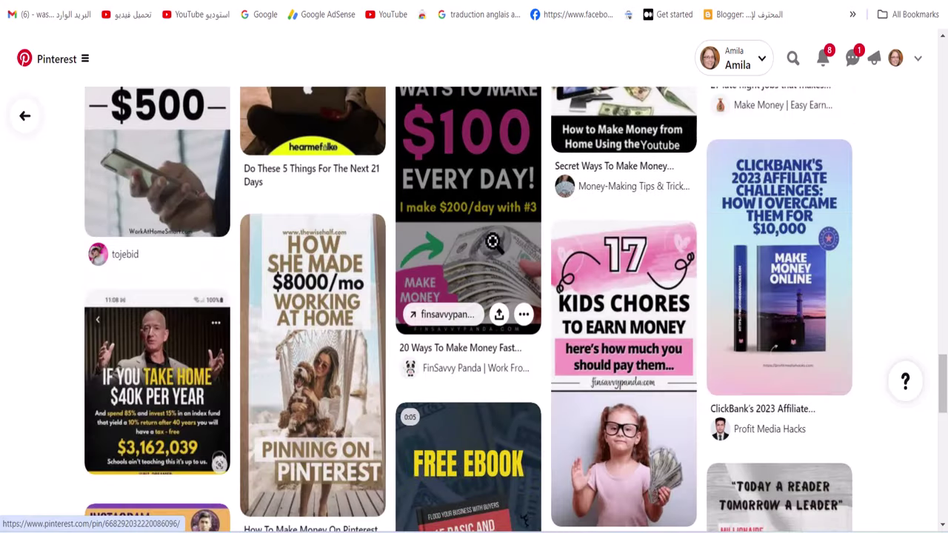
scroll(418, 205, up, 5)
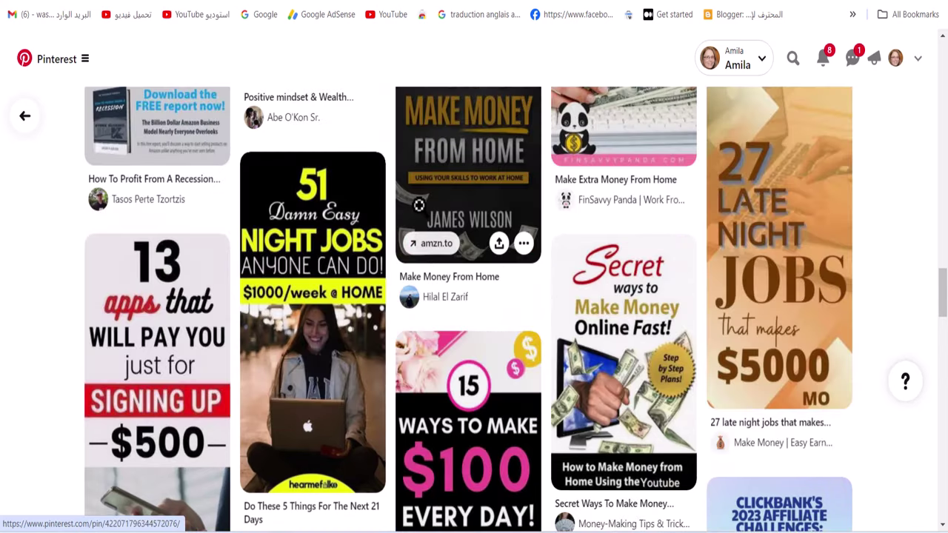
scroll(417, 204, down, 5)
scroll(417, 205, down, 12)
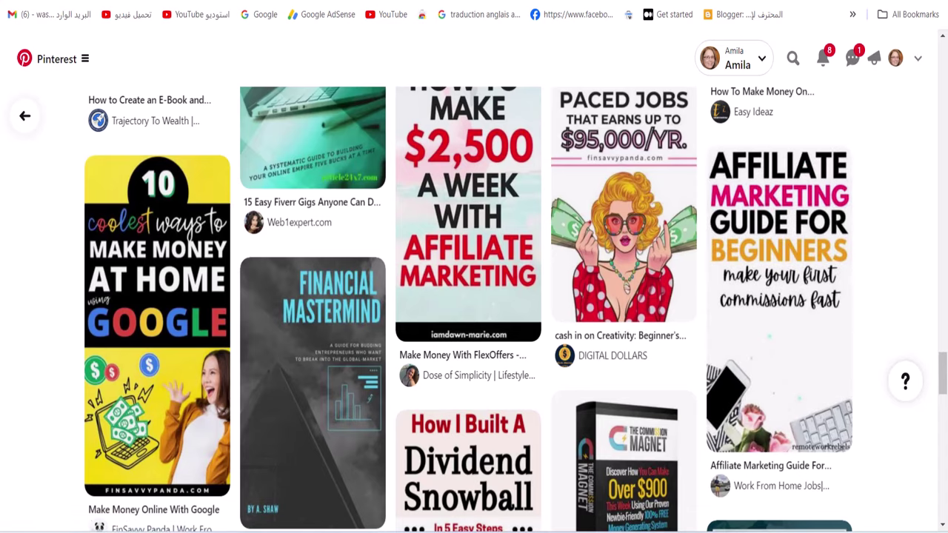
scroll(478, 239, down, 10)
scroll(494, 254, up, 2)
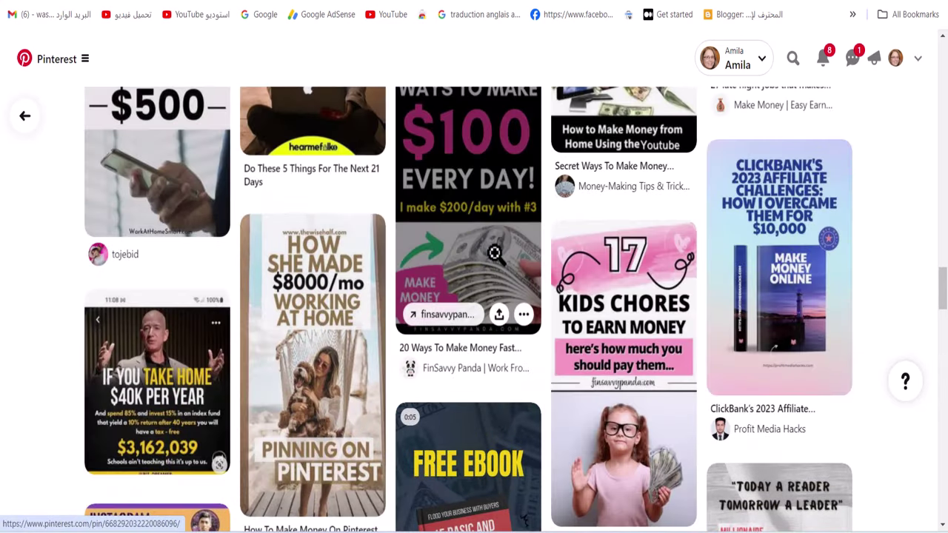
Step: Search Google for quora in a new browser tab and open the Quora website
click(387, 16)
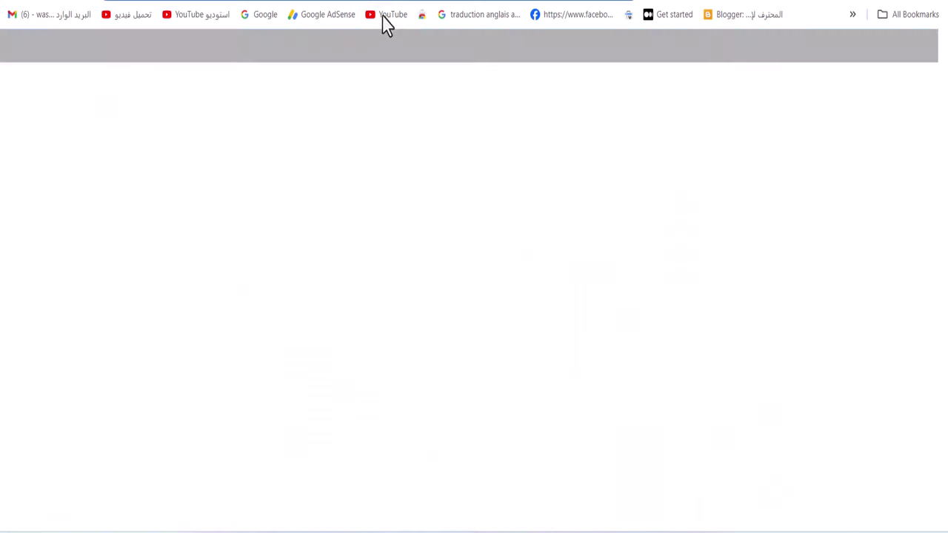
click(341, 2)
text(q)
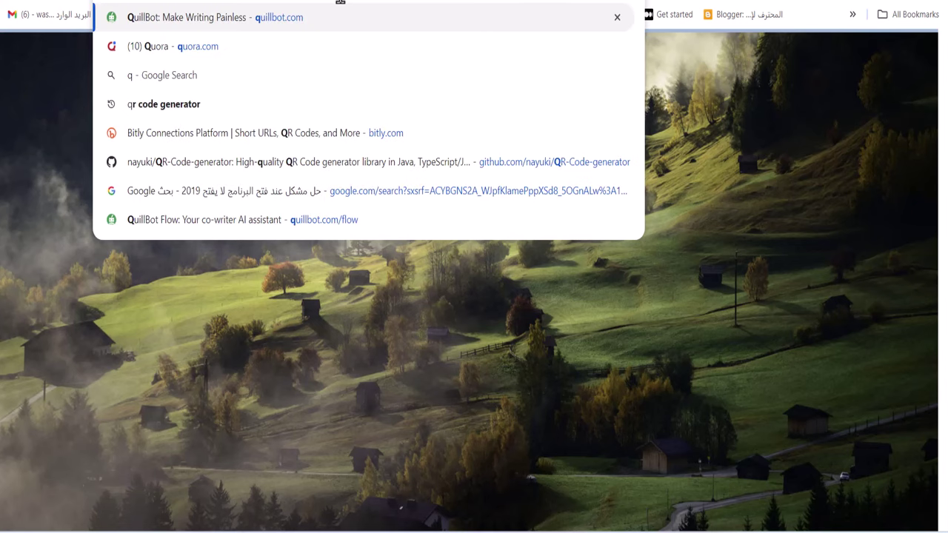
text(ouraz)
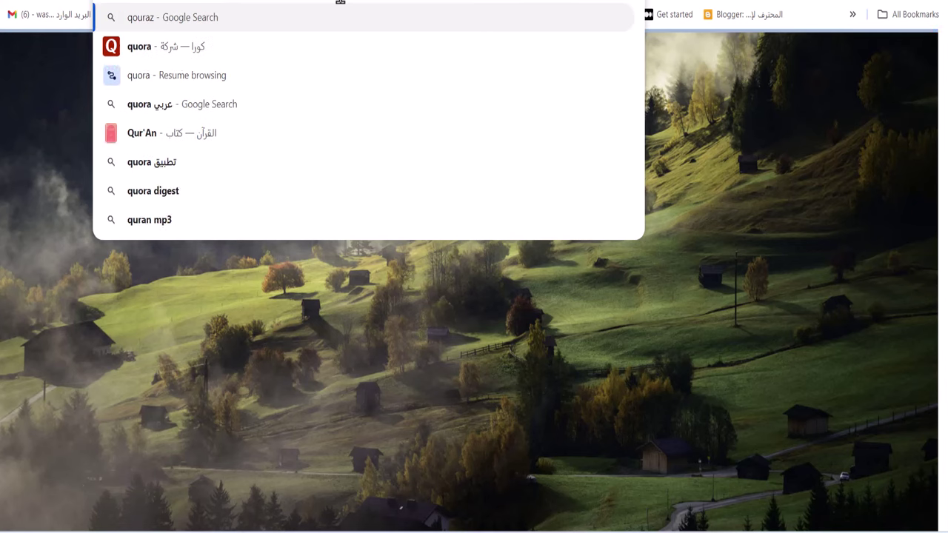
click(131, 45)
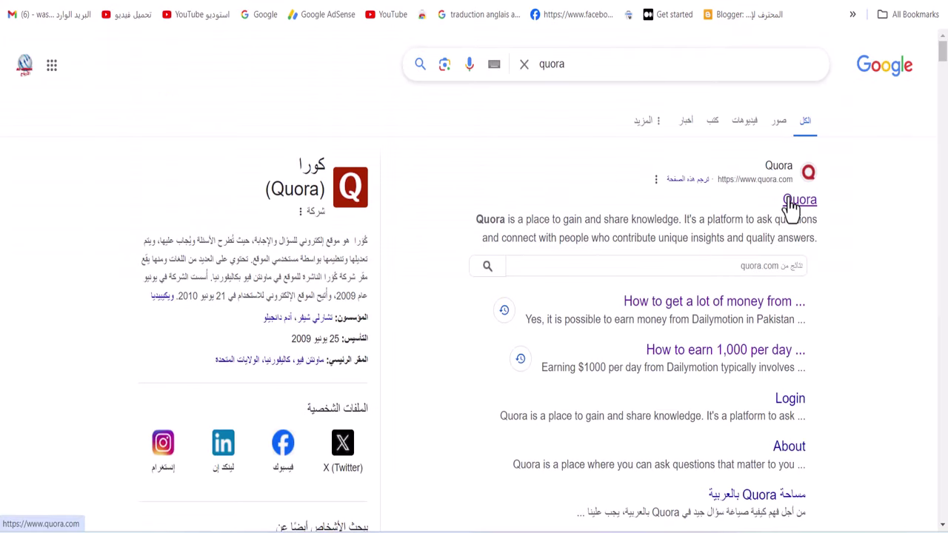
click(791, 208)
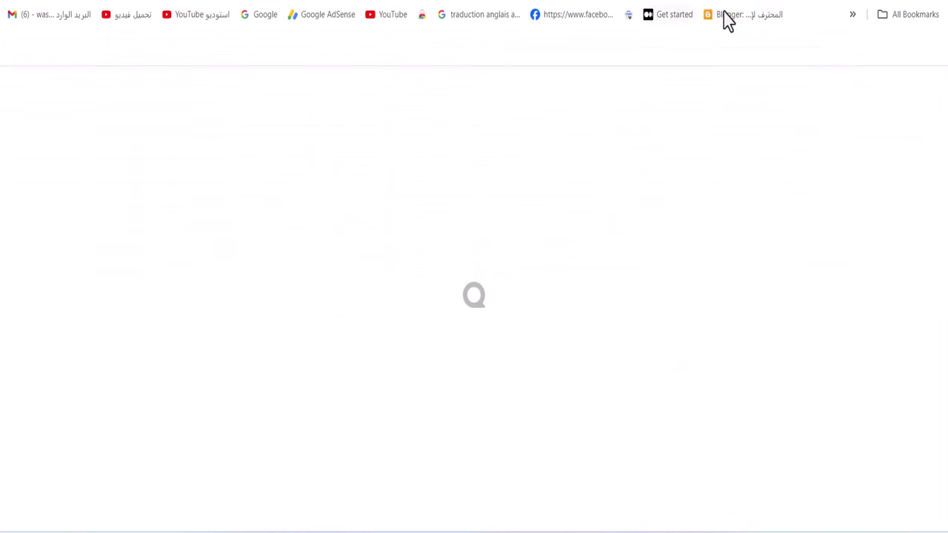
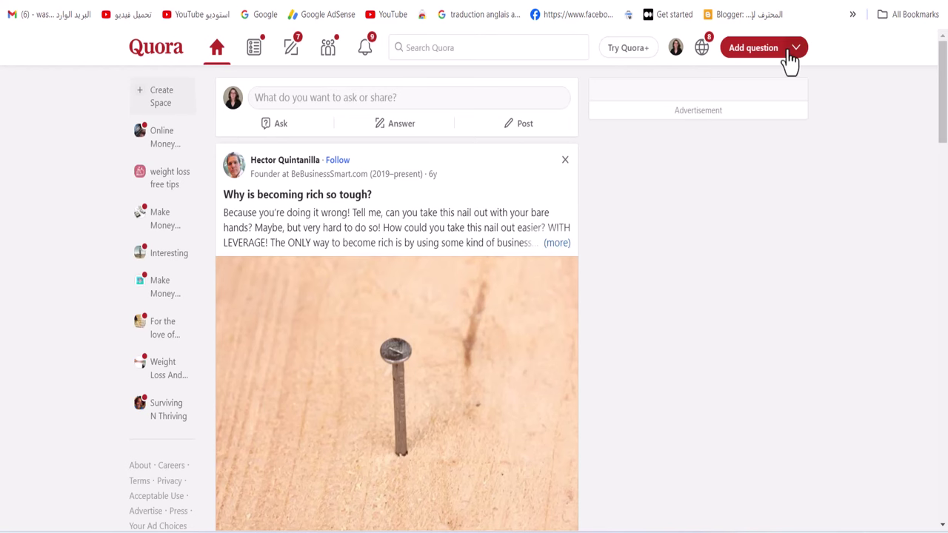
click(423, 47)
click(843, 147)
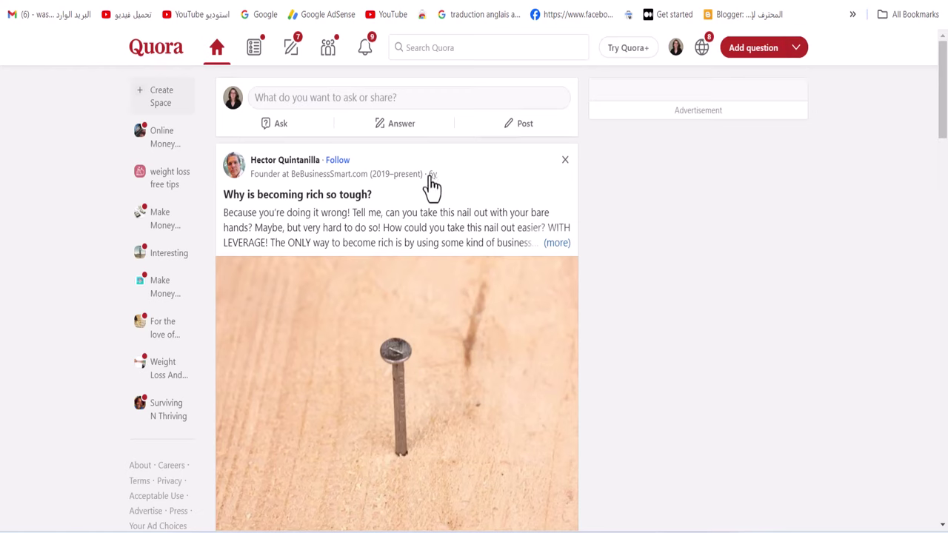
click(415, 52)
click(641, 171)
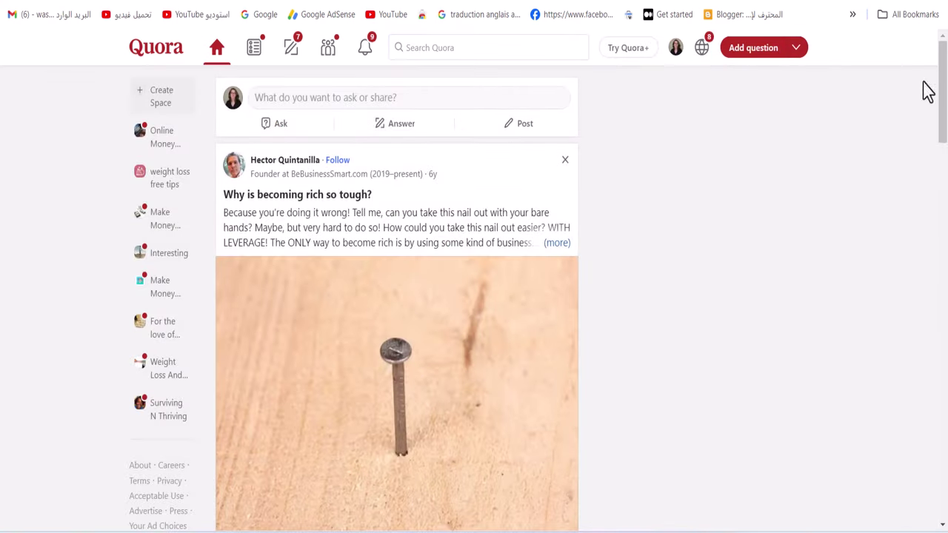
Step: Switch to the IDplr.com product page and copy the ebook title "Etsy Profits"
click(682, 0)
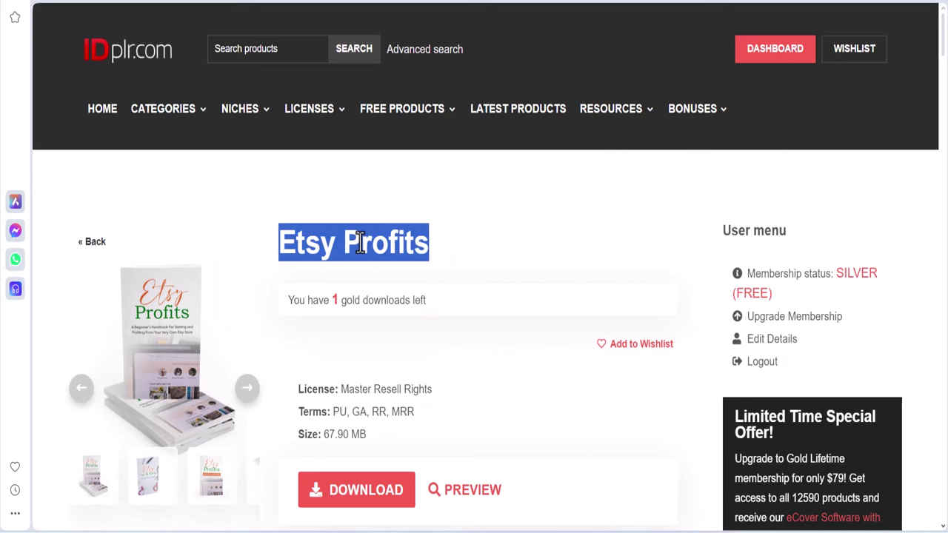
click(363, 244)
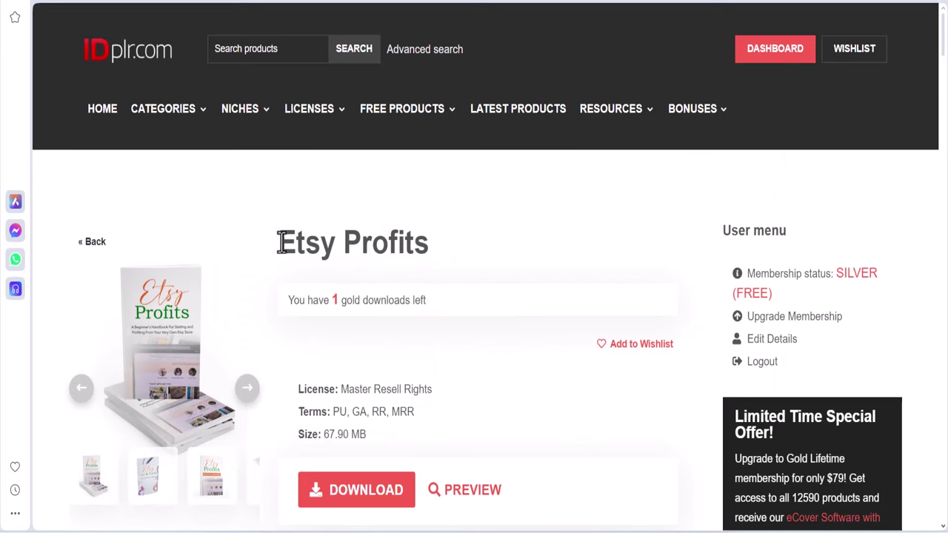
drag(281, 243, 439, 256)
right_click(370, 252)
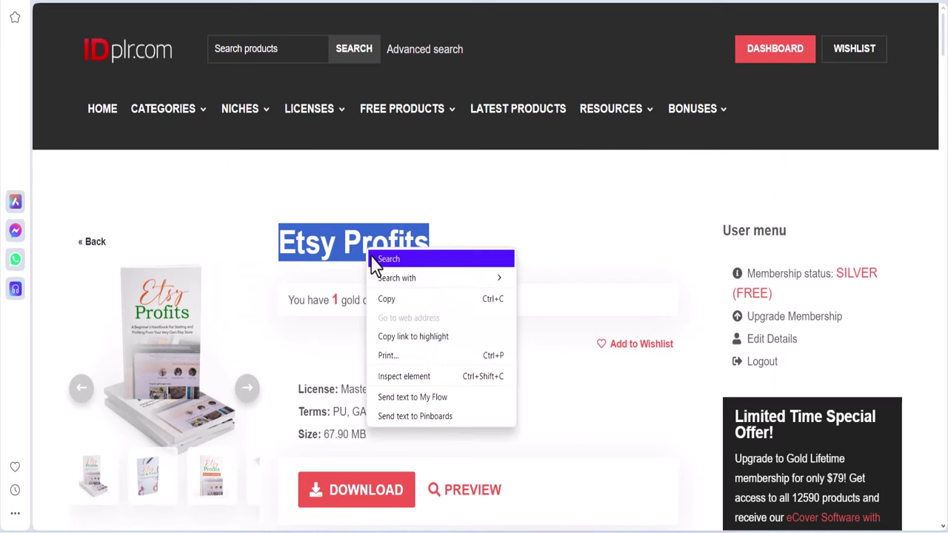
click(386, 299)
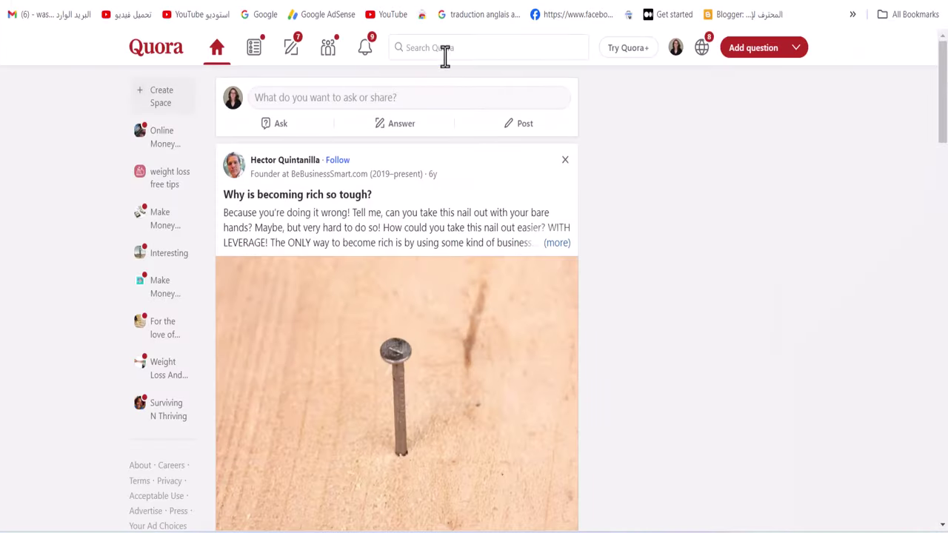
Step: Search Quora for the copied title "Etsy Profits" and open the question "Is Etsy profitable?"
right_click(443, 53)
click(492, 191)
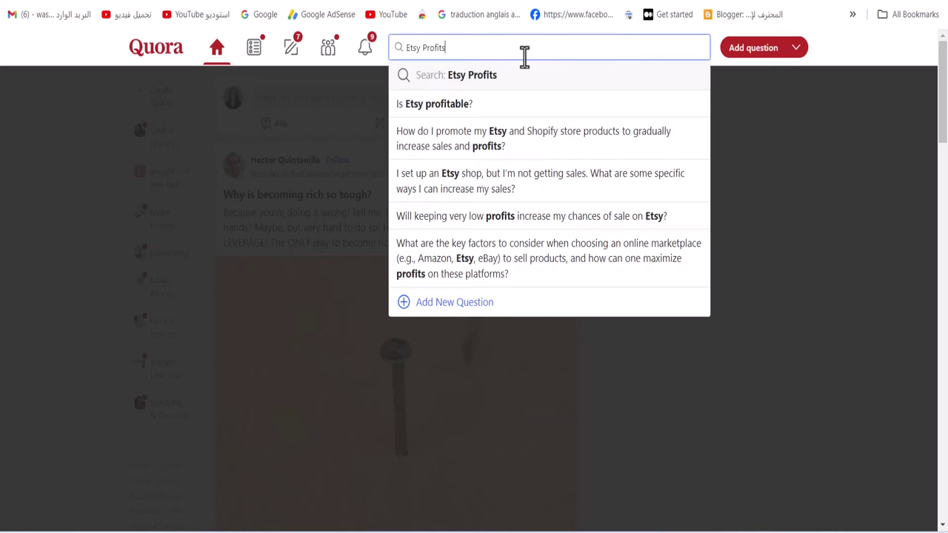
click(471, 119)
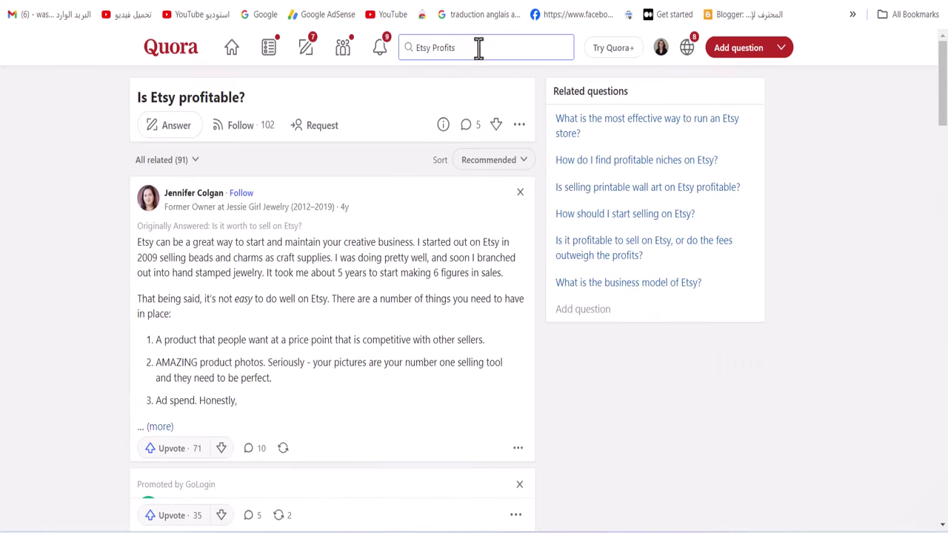
Step: Leave the question page and list Quora's full search results for "Etsy Profits"
click(265, 55)
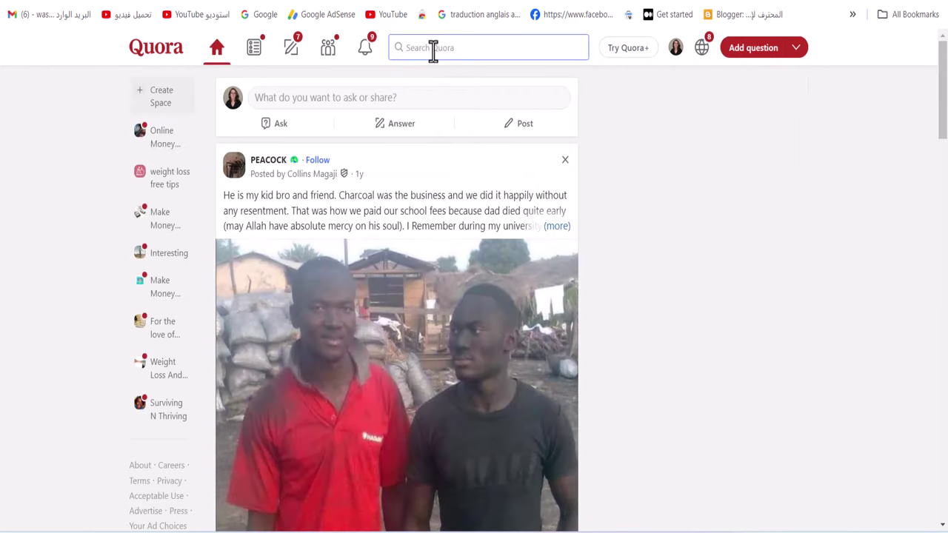
click(702, 51)
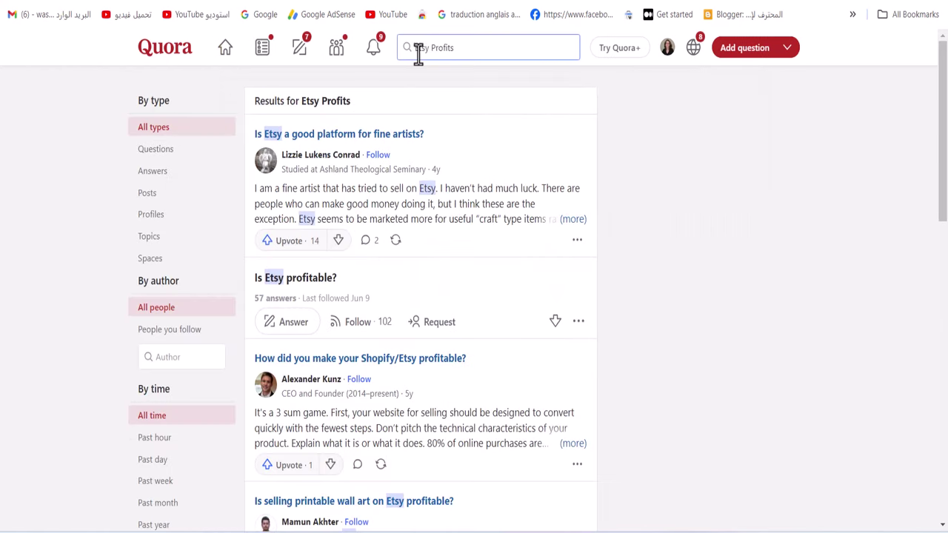
Step: Limit the Quora results to questions and copy the first result's title "Is Etsy a good platform for fine artists?"
click(163, 164)
drag(308, 134, 460, 131)
click(665, 141)
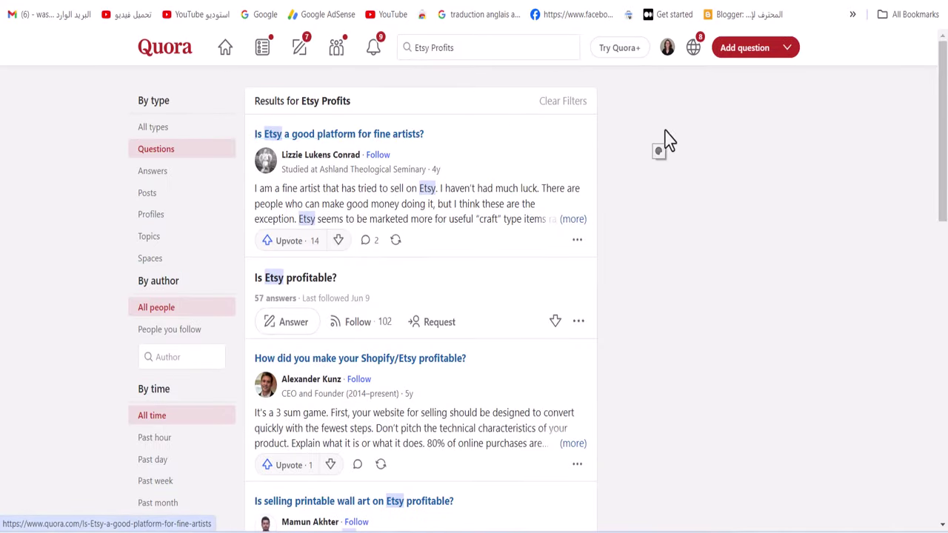
drag(664, 141, 699, 144)
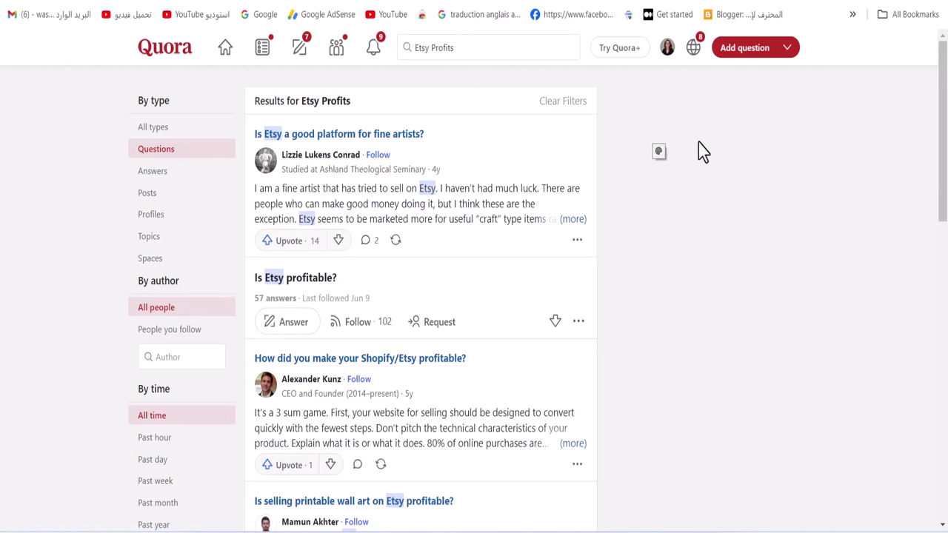
drag(629, 146, 445, 133)
key(ctrl+c)
click(245, 137)
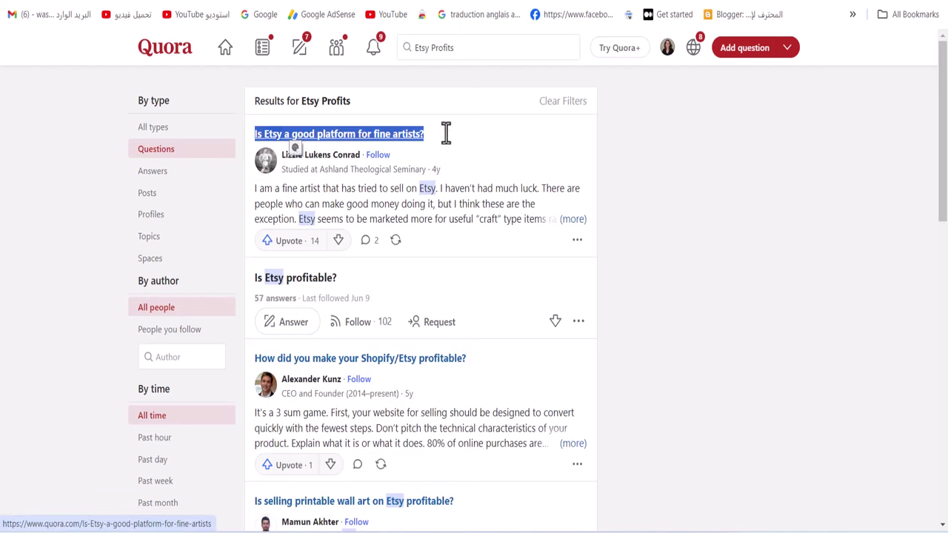
Step: Switch to Script Atlas, search the scripts for "quora", open the Quora Answers script and start a new ChatGPT conversation
click(526, 191)
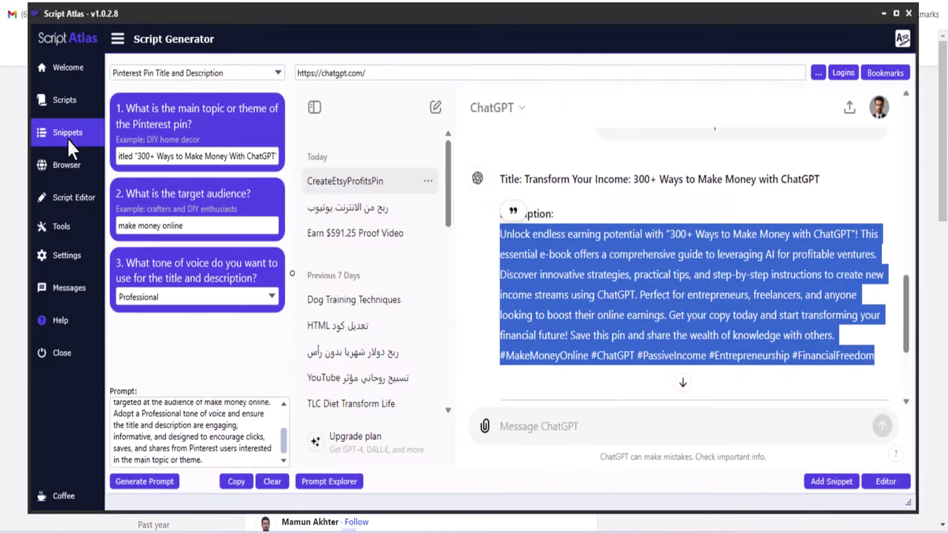
click(62, 97)
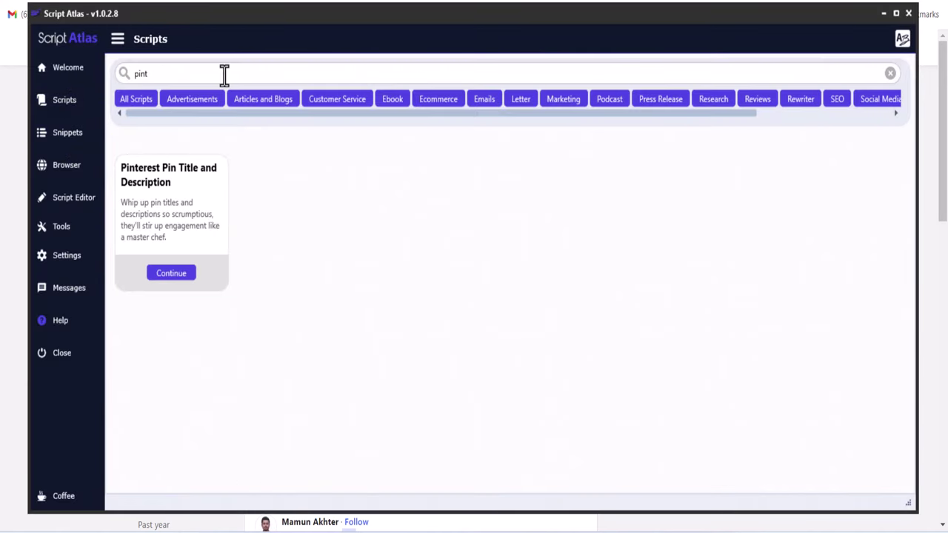
double_click(170, 65)
text(quora)
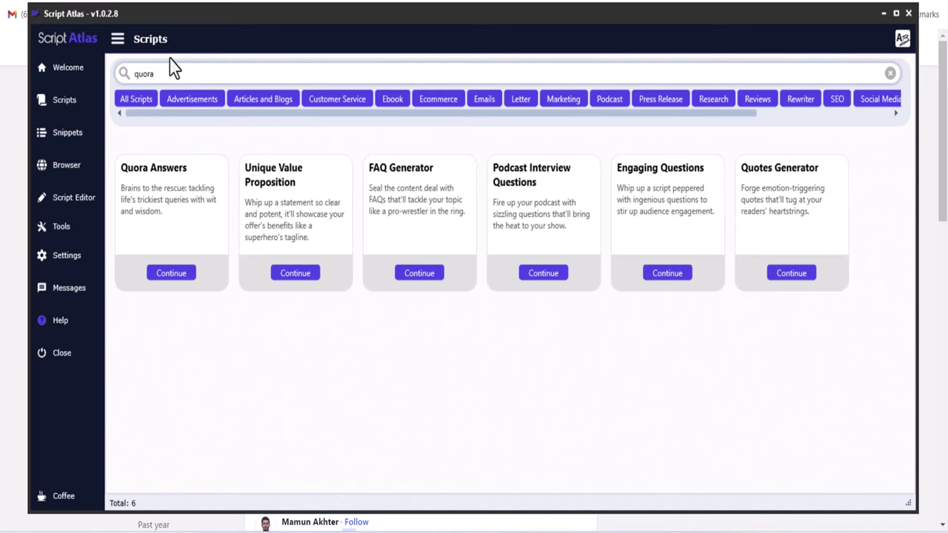
click(173, 275)
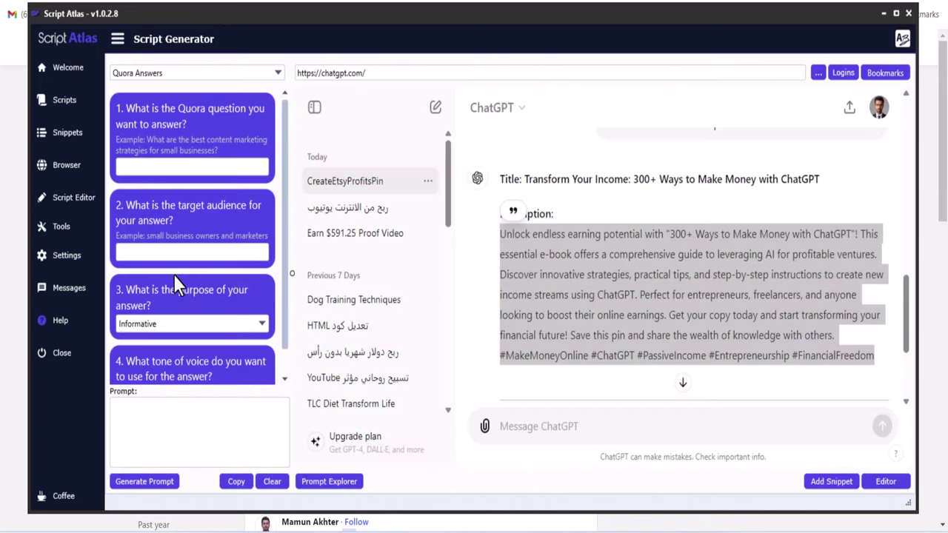
click(437, 109)
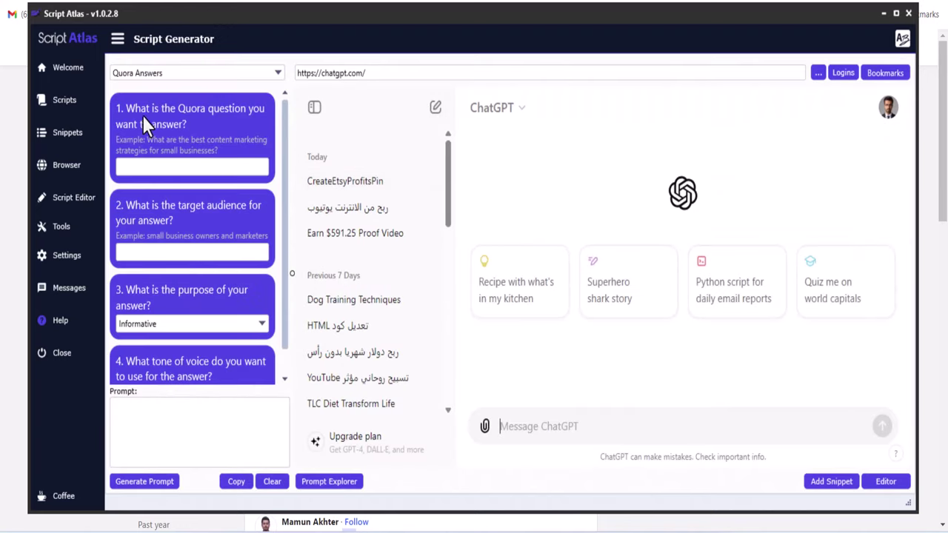
Step: Copy the title "Is Etsy a good platform for fine artists?" from Quora again and paste it as the script's question to answer
right_click(151, 168)
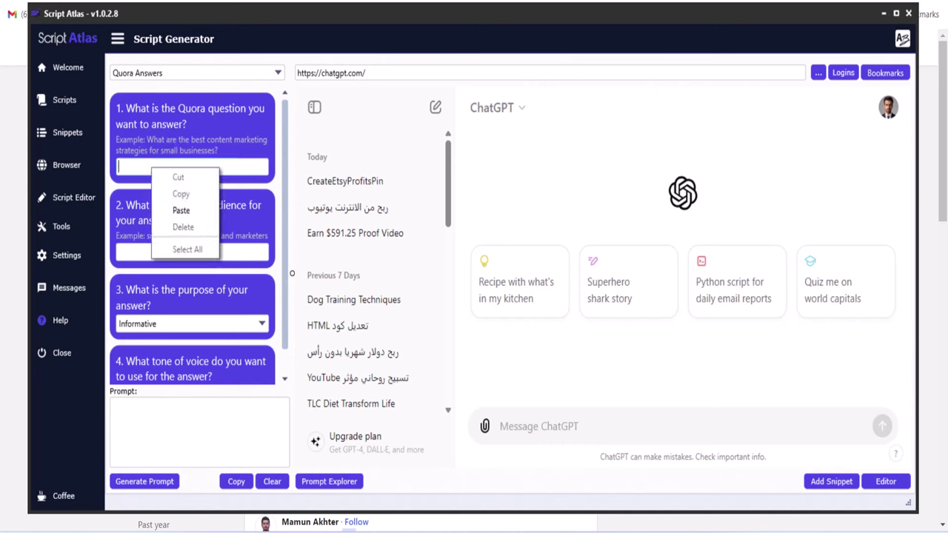
key(alt+Tab)
right_click(391, 127)
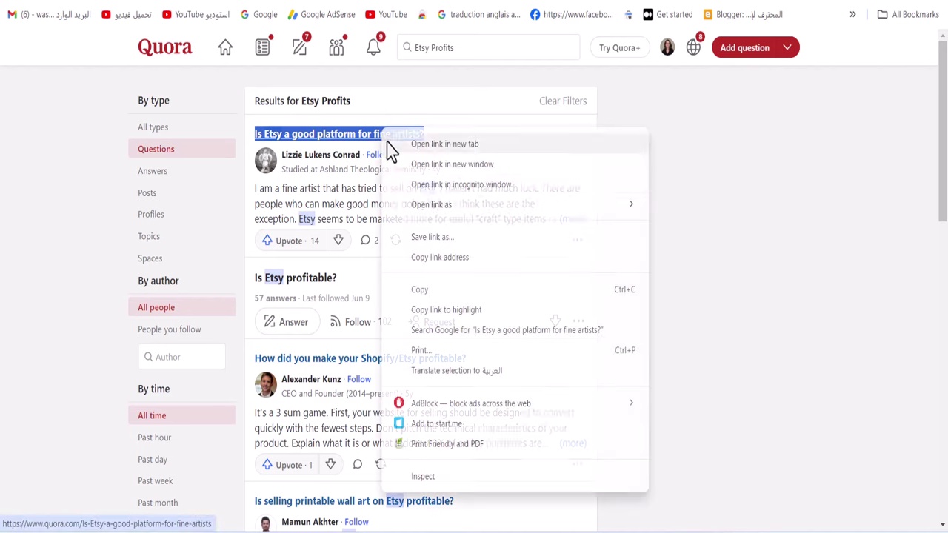
click(430, 290)
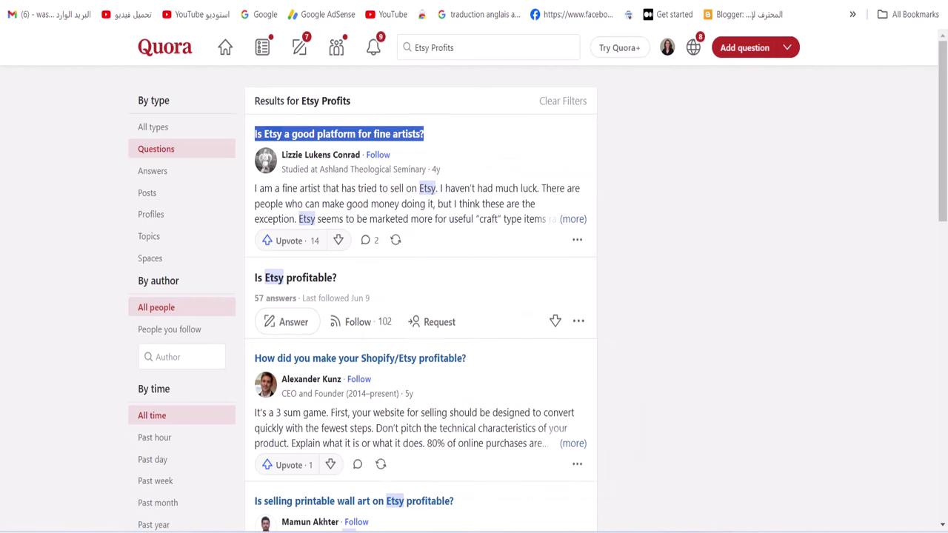
key(alt+Tab)
right_click(213, 163)
click(244, 203)
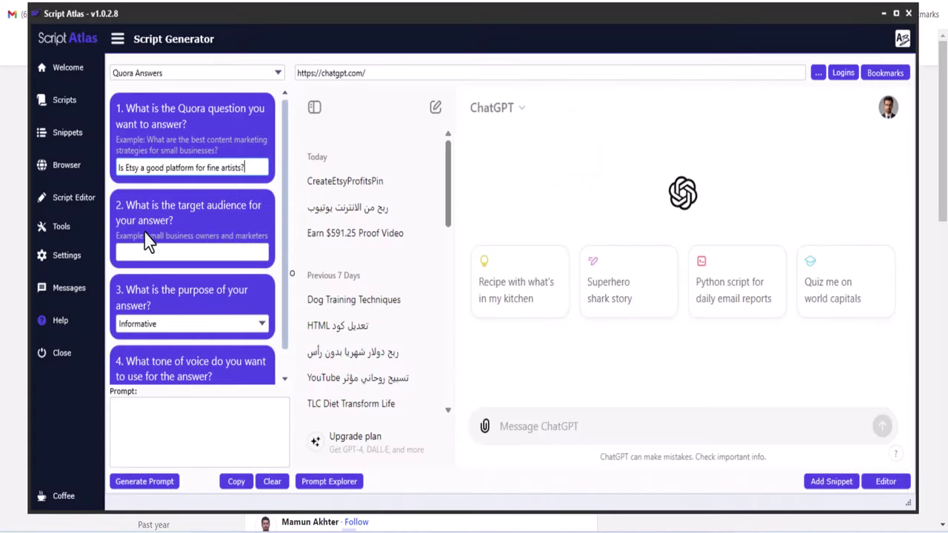
Step: Set the target audience of the Quora answer to "make money online"
click(148, 252)
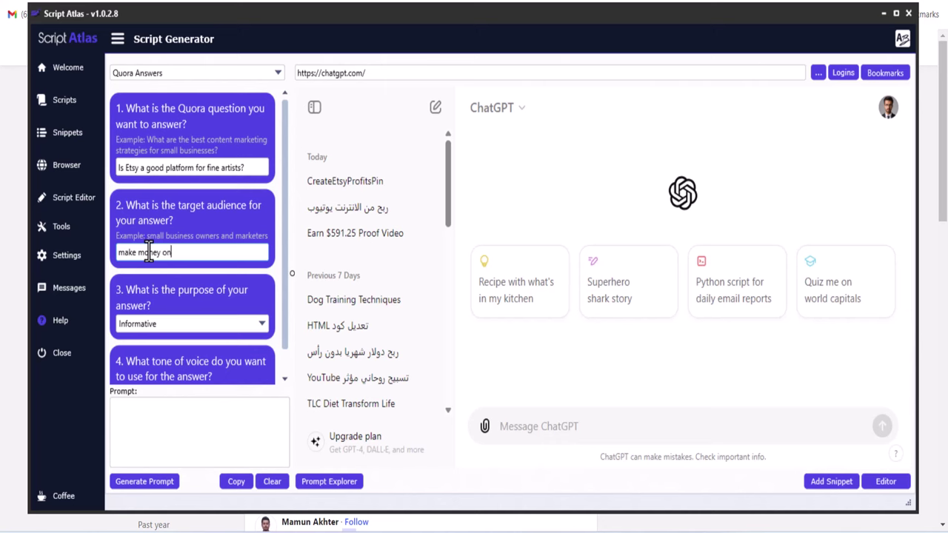
text(make money online)
key(Tab)
key(Tab)
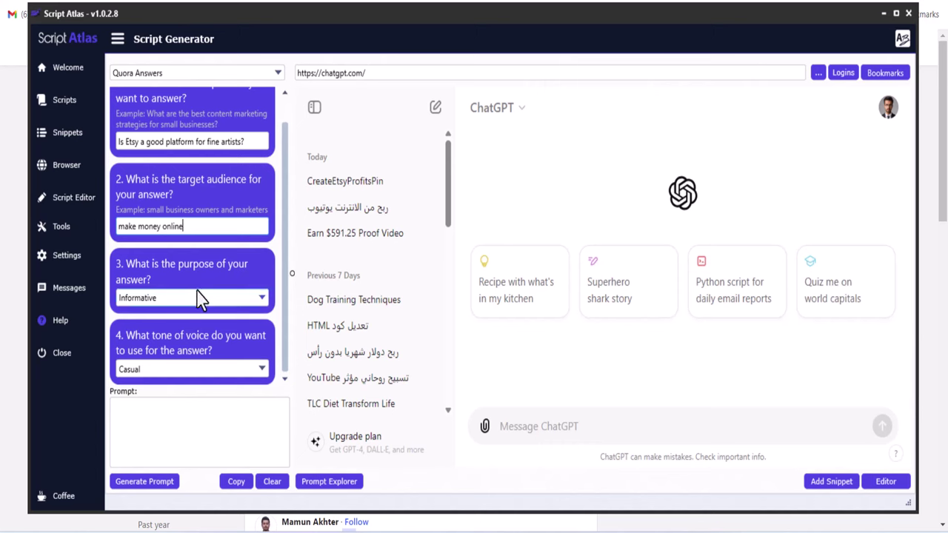
Step: Choose Informative as the answer's purpose and Professional as its tone of voice
click(235, 298)
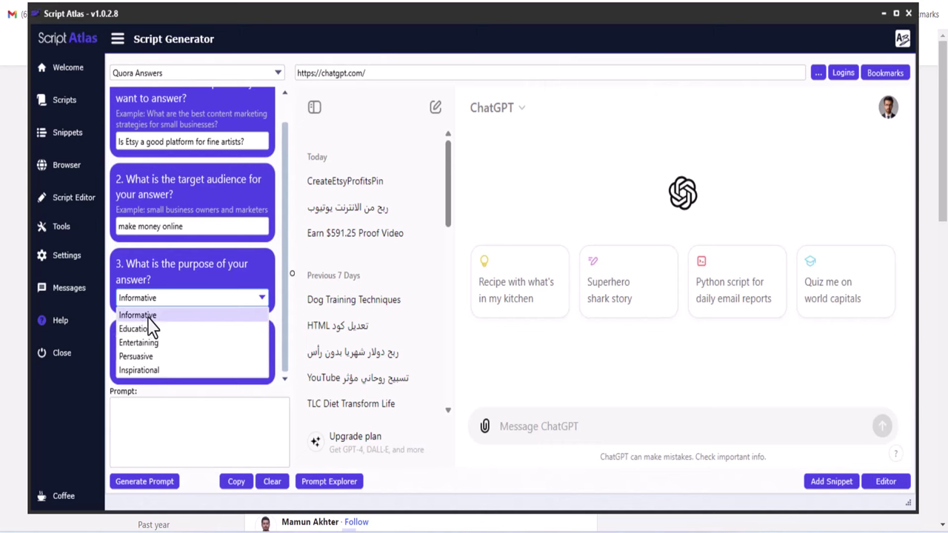
click(152, 315)
click(209, 300)
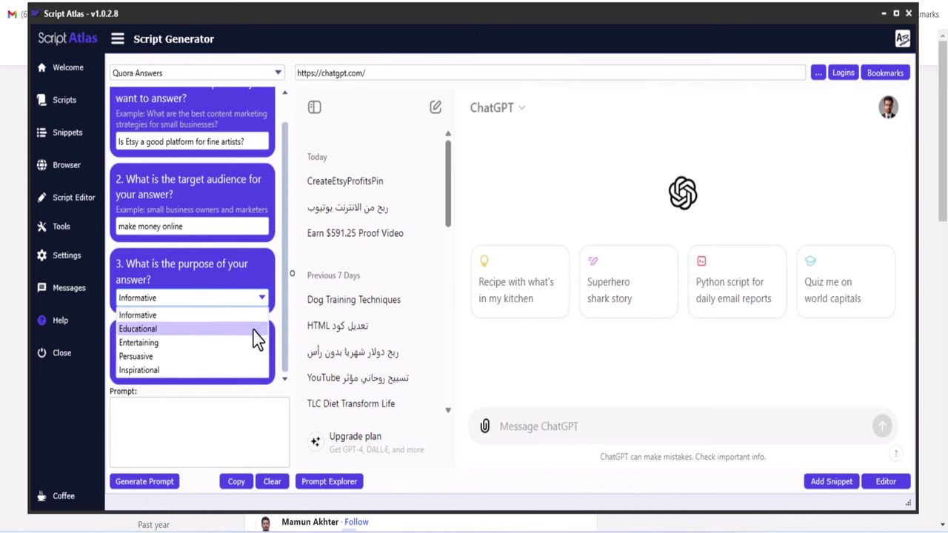
click(232, 317)
click(189, 374)
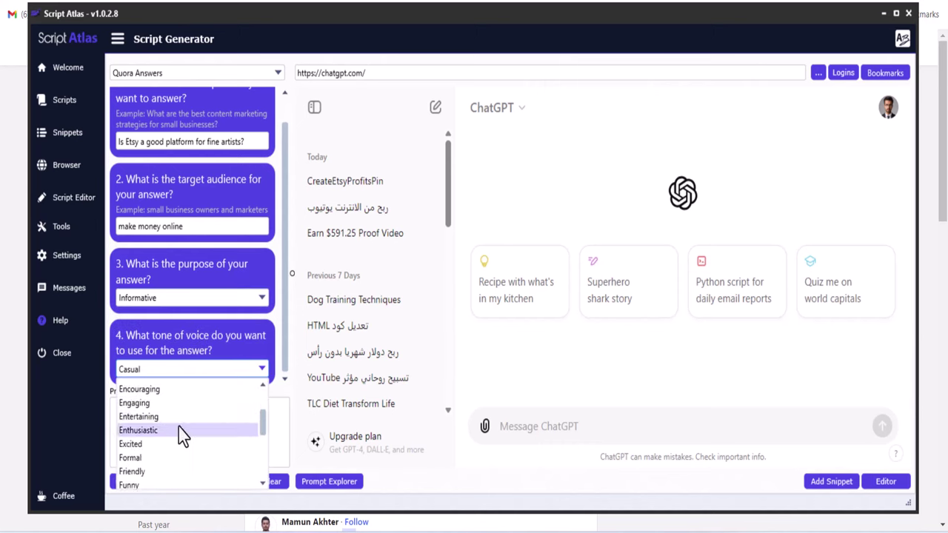
scroll(178, 459, down, 4)
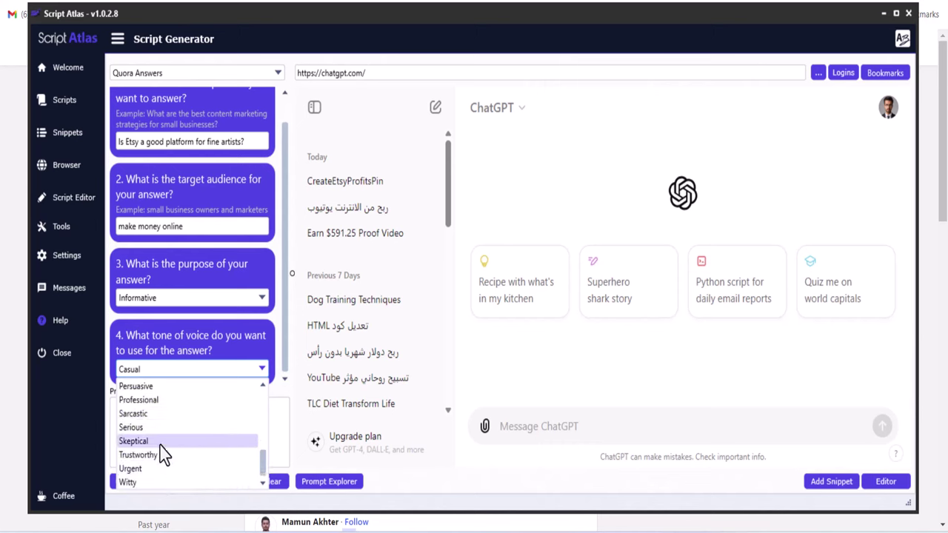
click(159, 400)
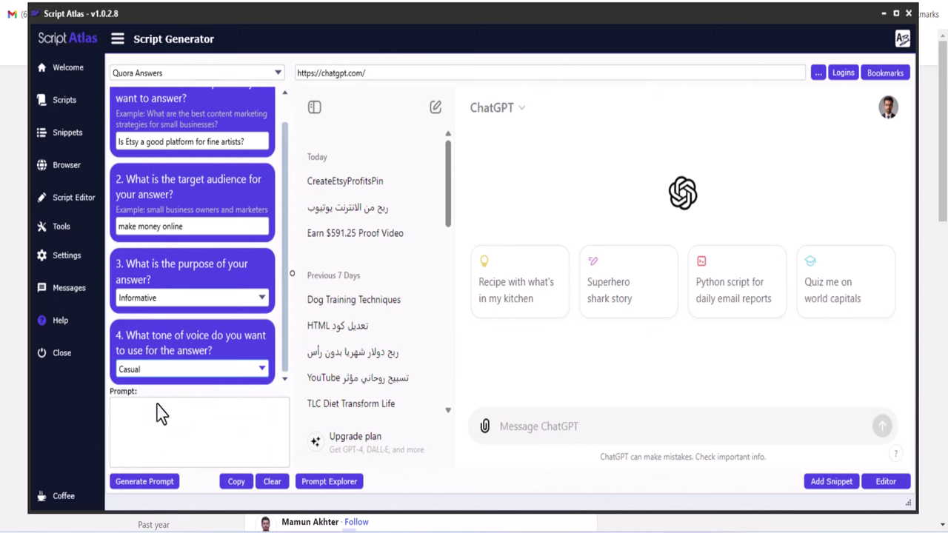
Step: Generate the Quora answer prompt, copy it into the ChatGPT message field and send it
click(155, 485)
click(236, 482)
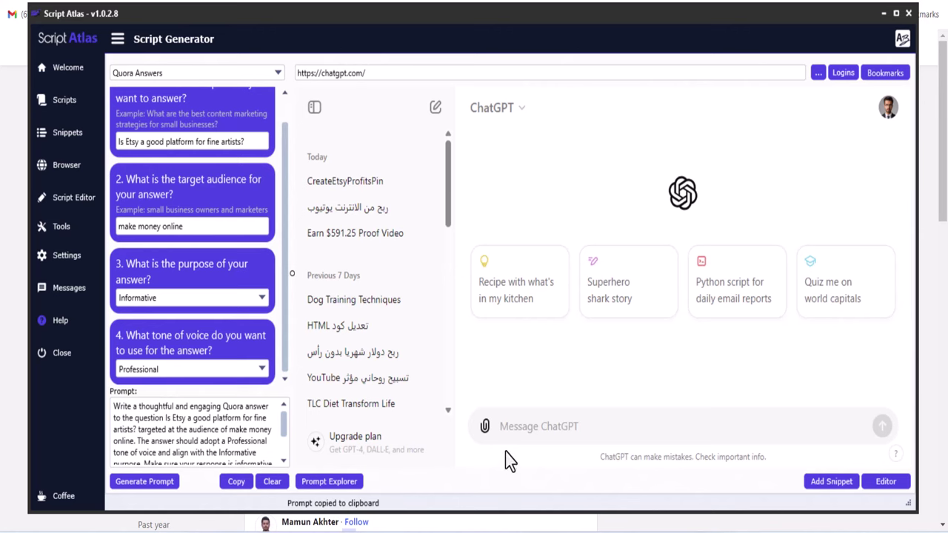
right_click(524, 419)
click(561, 304)
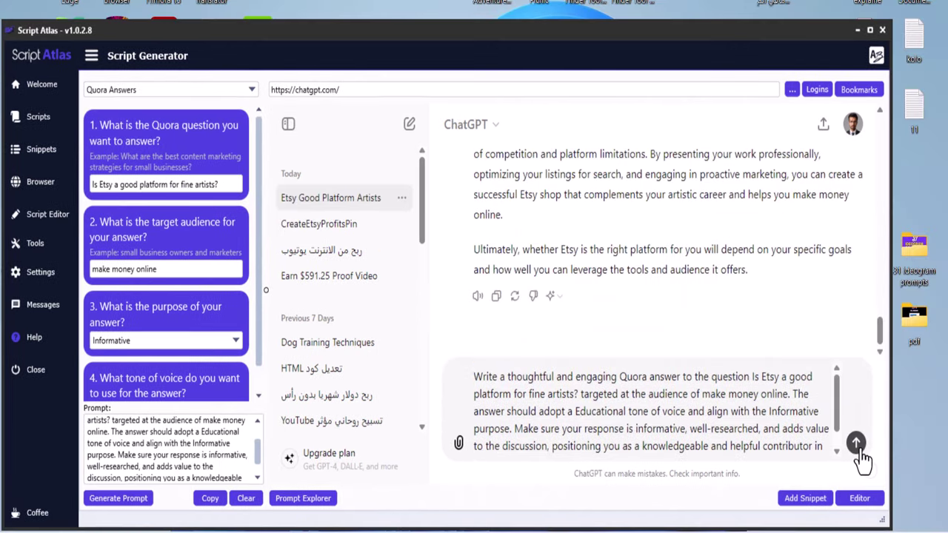
click(857, 445)
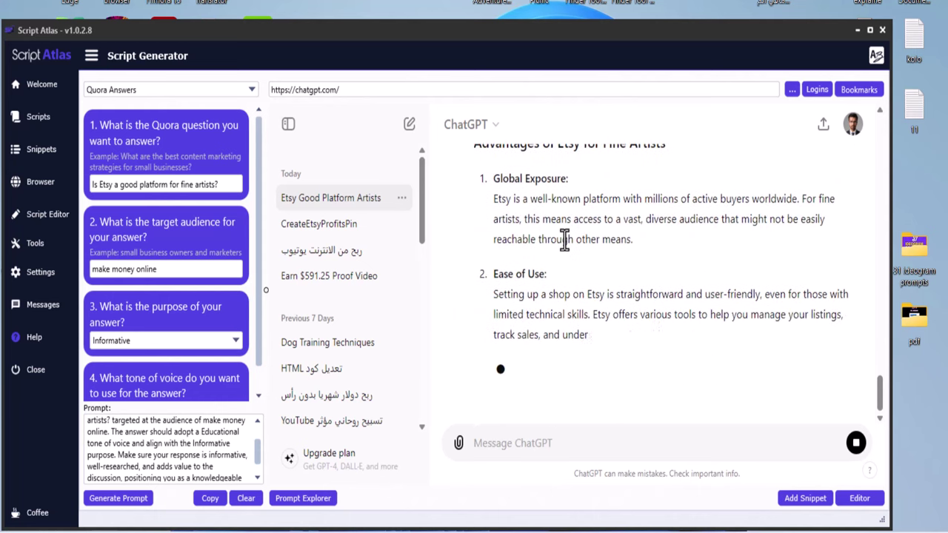
Step: Look through ChatGPT's latest answer on Etsy for fine artists and copy its full text through the Conclusion
scroll(584, 240, up, 5)
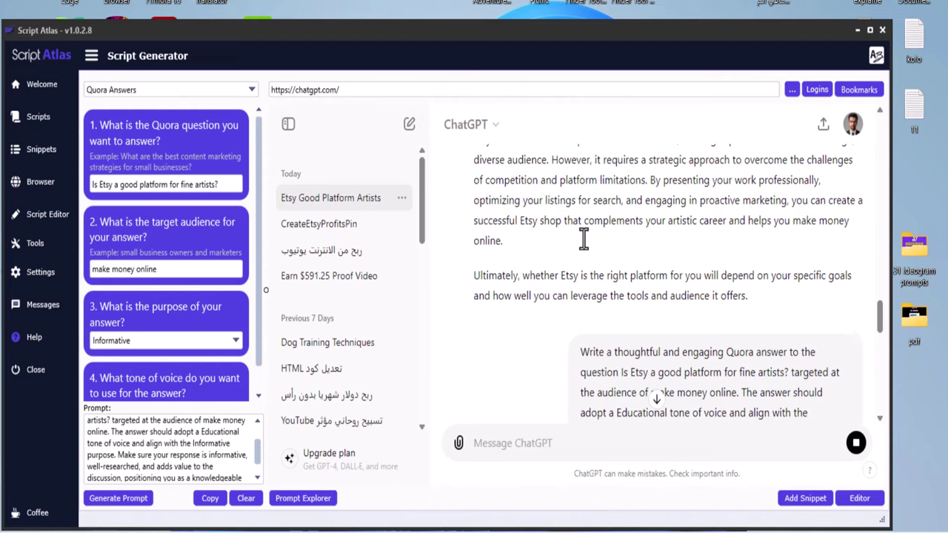
scroll(584, 239, down, 5)
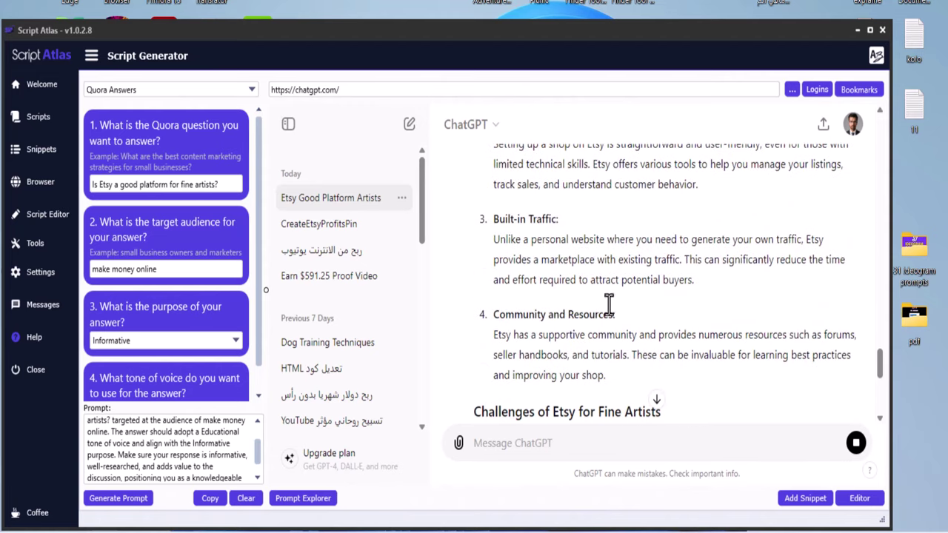
scroll(609, 304, up, 5)
scroll(655, 345, down, 3)
scroll(563, 252, down, 10)
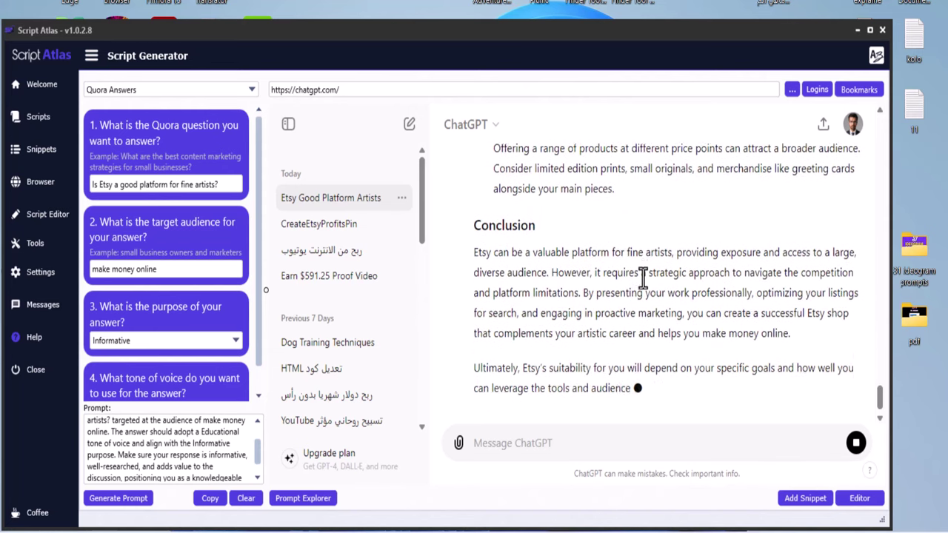
scroll(600, 318, up, 10)
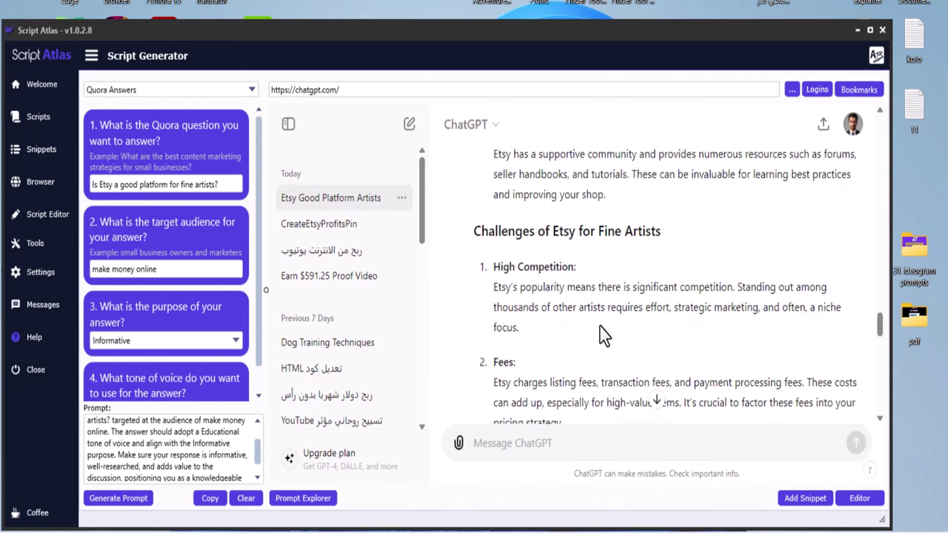
scroll(604, 335, up, 10)
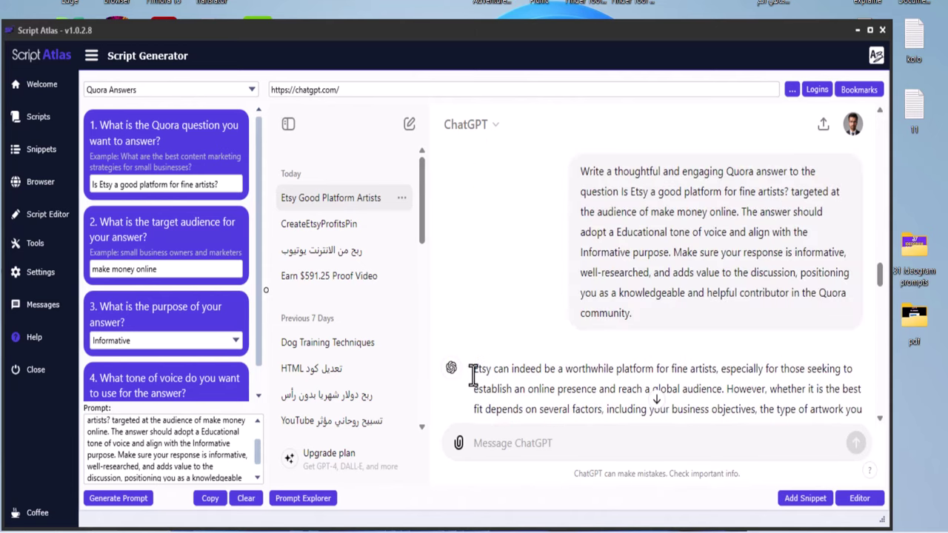
drag(474, 374, 704, 337)
right_click(704, 337)
click(722, 337)
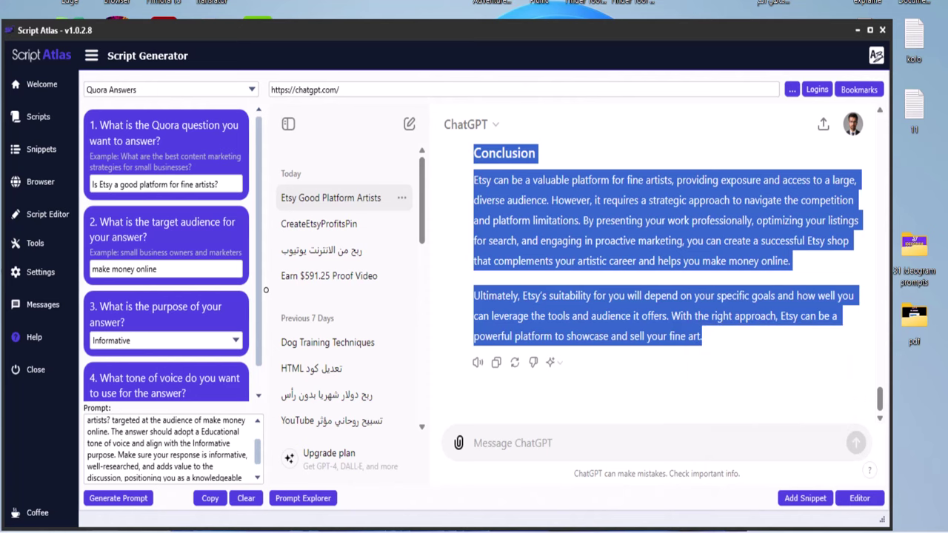
Step: Switch to Quora, open "Is Etsy a good platform for fine artists?" in a new tab and expand the first answer
click(582, 478)
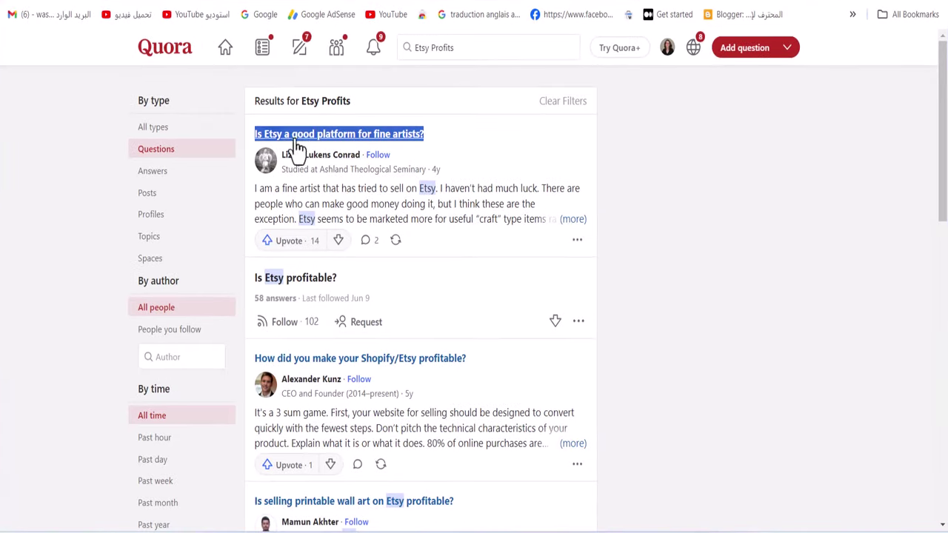
right_click(303, 141)
click(356, 155)
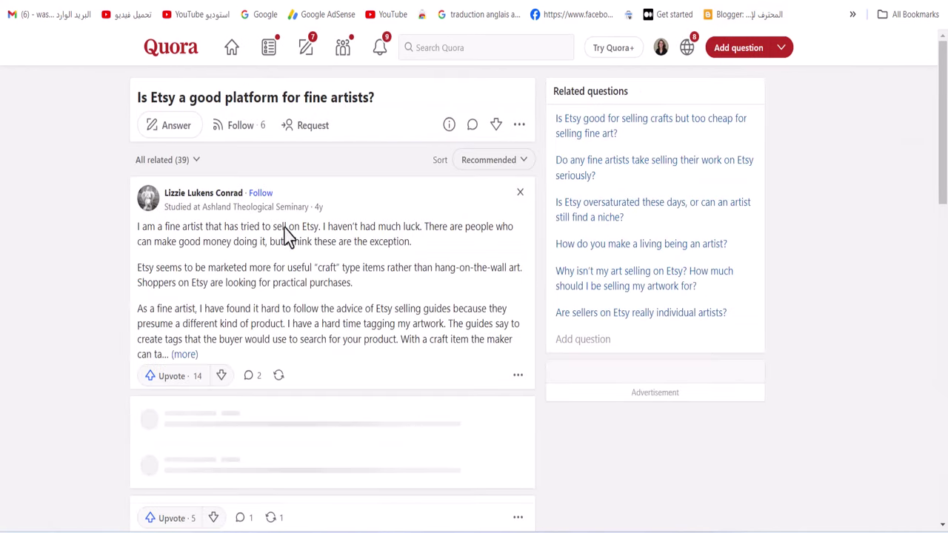
click(187, 357)
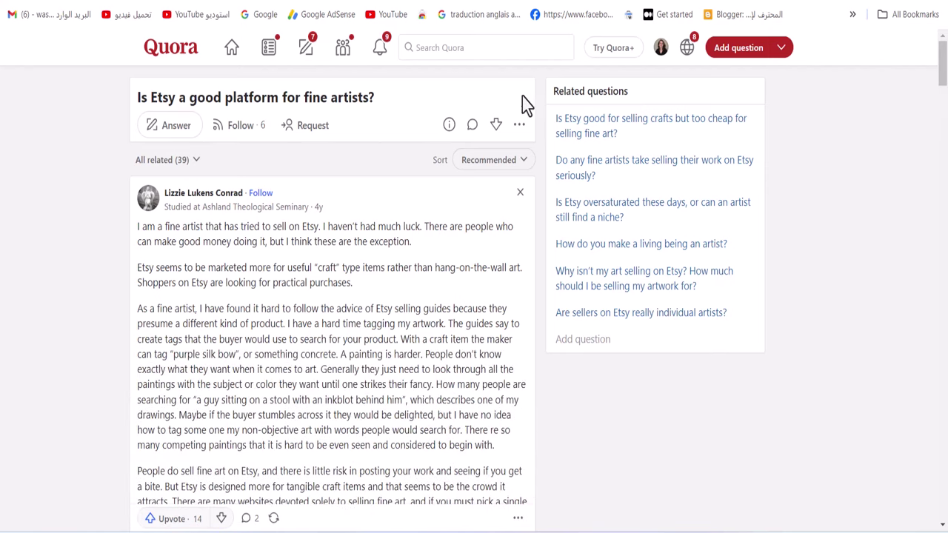
Step: Start an answer to the question "Is Etsy a good platform for fine artists?" and paste the copied ChatGPT text
click(173, 126)
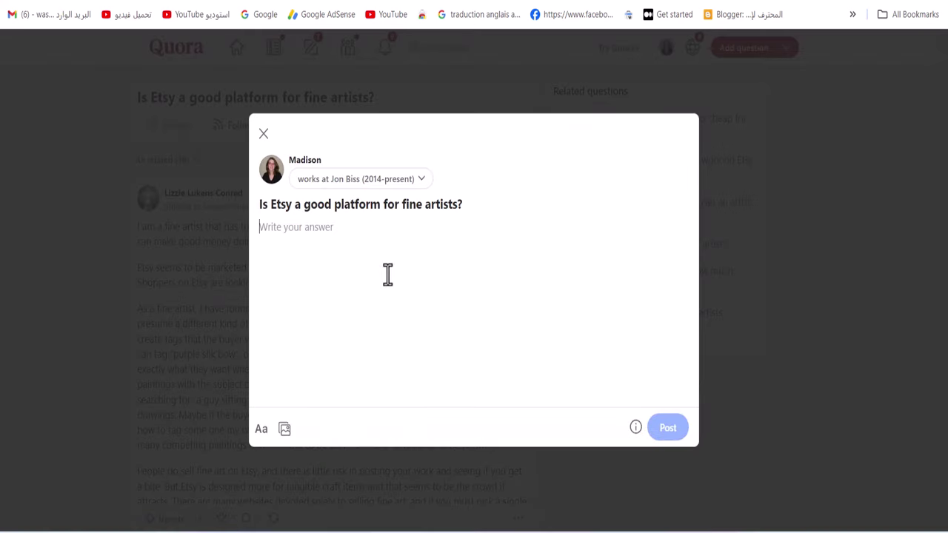
right_click(306, 238)
click(362, 378)
scroll(423, 349, down, 15)
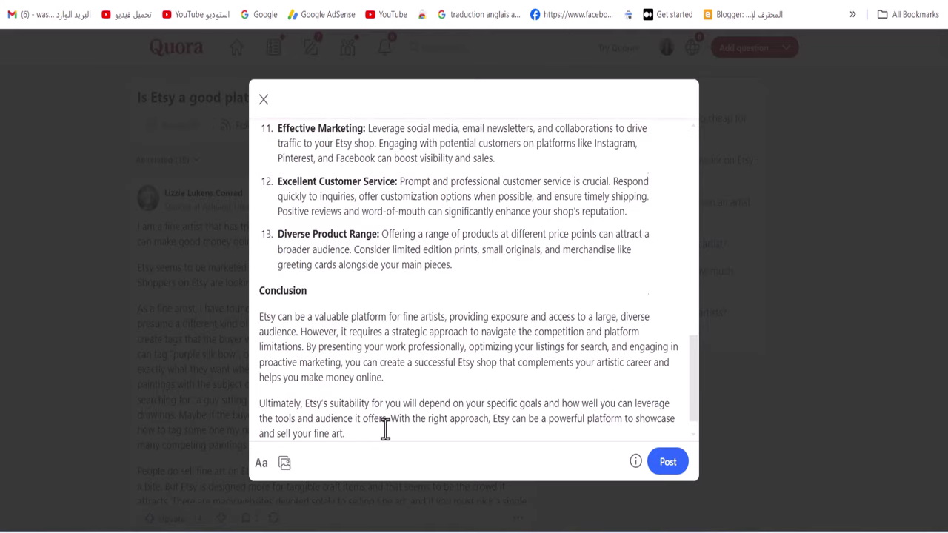
Step: Add the closing line "Read this E-book about Etsy Profits" below the answer, with "Etsy Profits" in bold
key(Return)
key(Return)
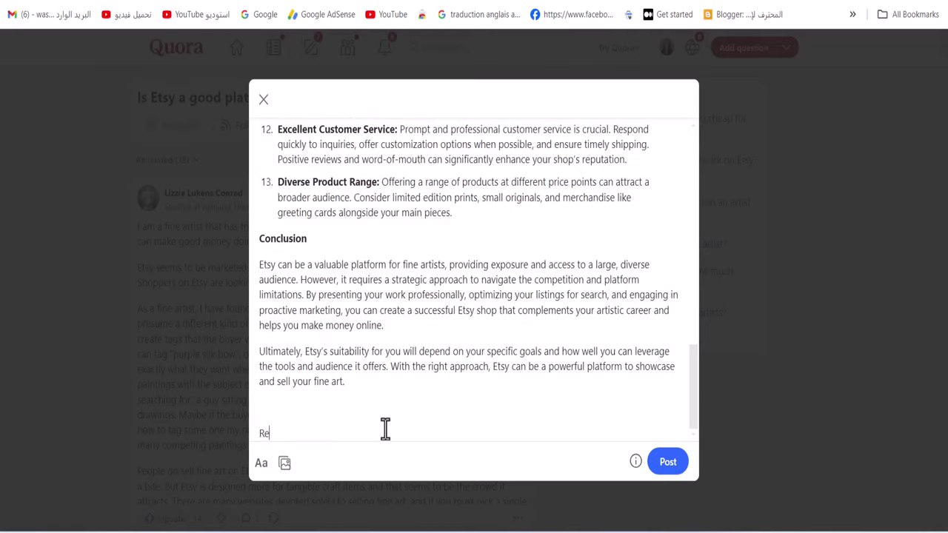
text(Read this E-book about)
key(ctrl+b)
text(Etsy Profits)
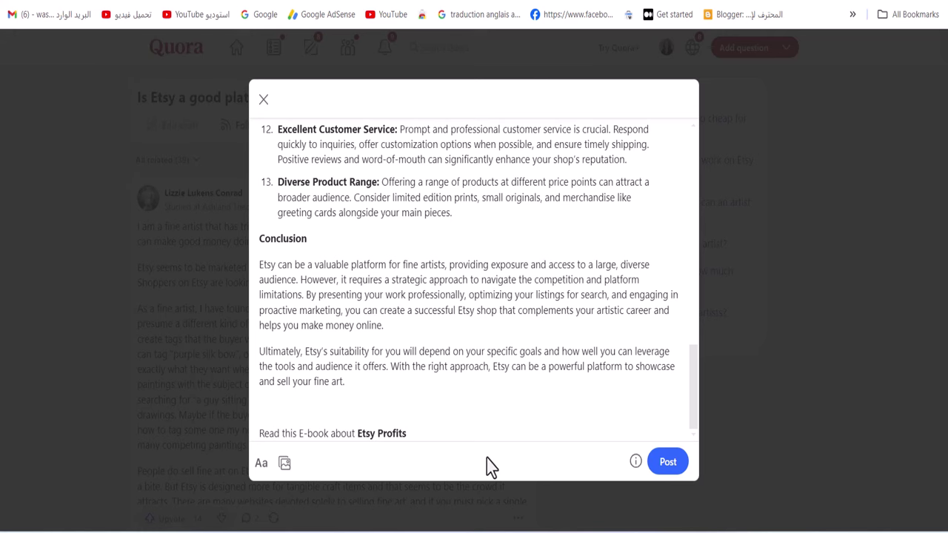
Step: Extend the closing line to end with "Etsy Profits Here", then copy the Etsy Profits 2024 product link from Payhip and return to Quora
text( Here)
key(ctrl+Tab)
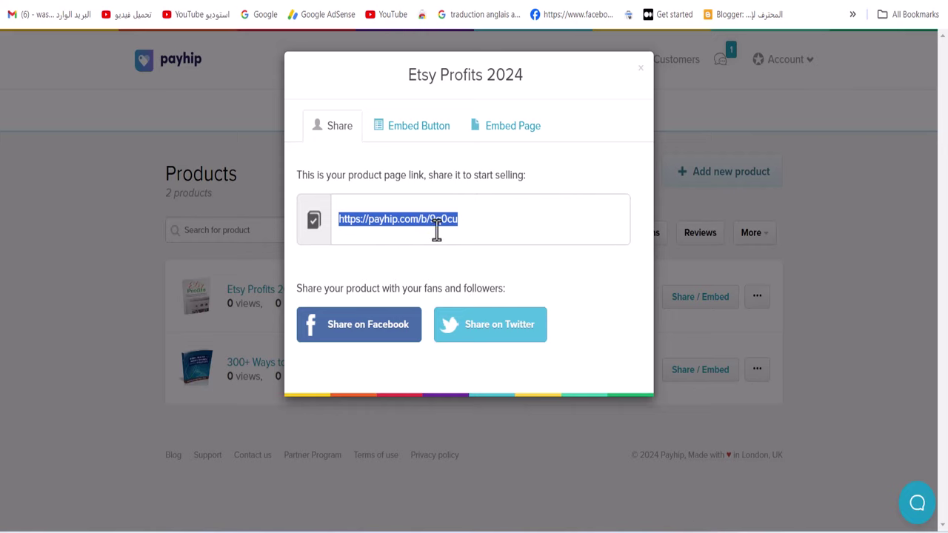
right_click(437, 229)
click(492, 299)
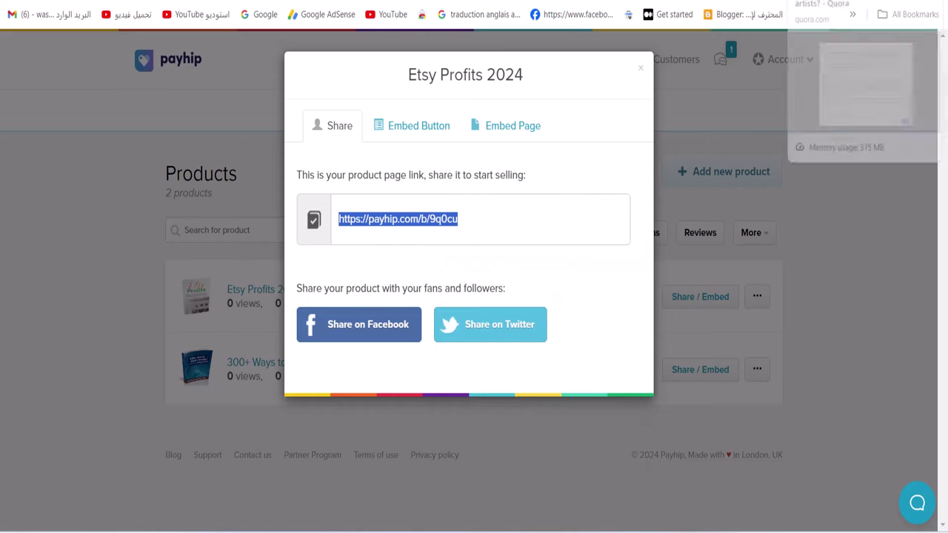
click(859, 2)
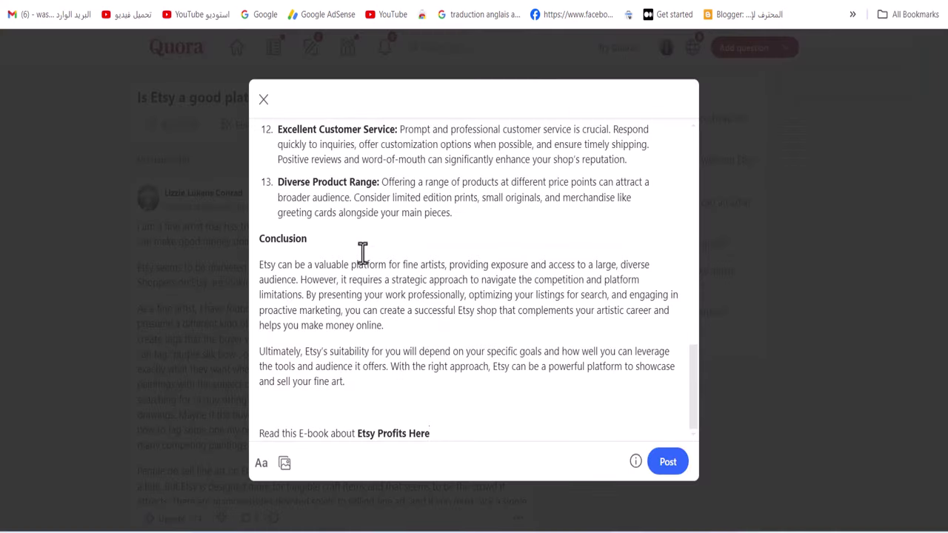
scroll(362, 258, up, 15)
scroll(357, 289, down, 15)
drag(443, 435, 362, 437)
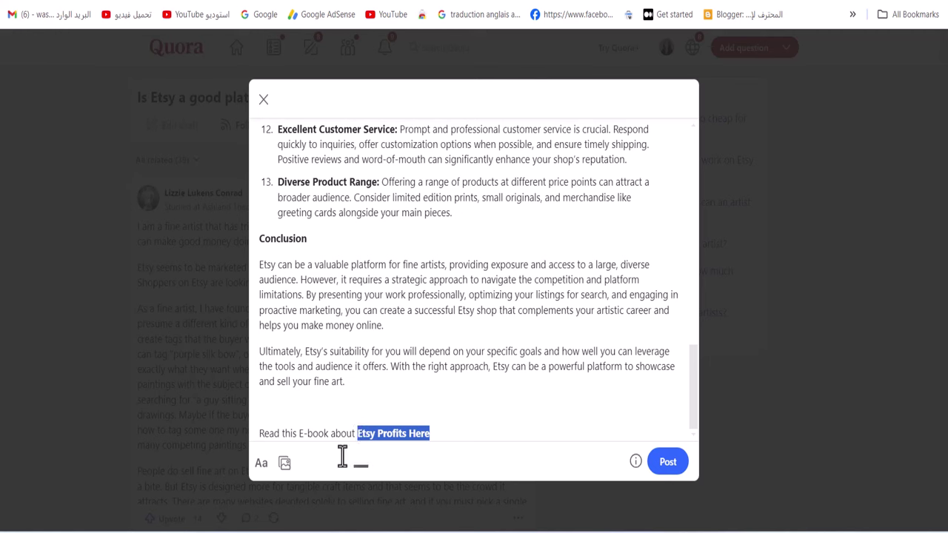
click(261, 463)
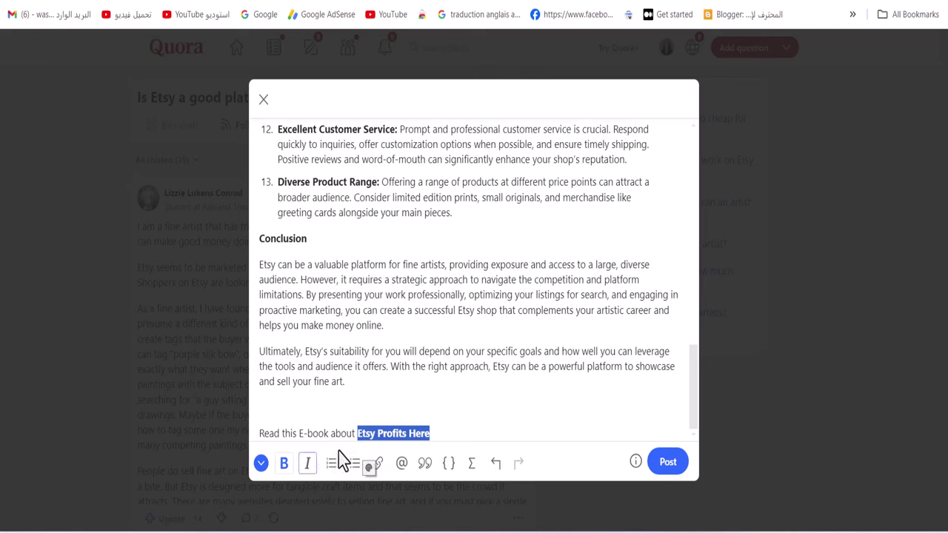
click(378, 464)
right_click(413, 459)
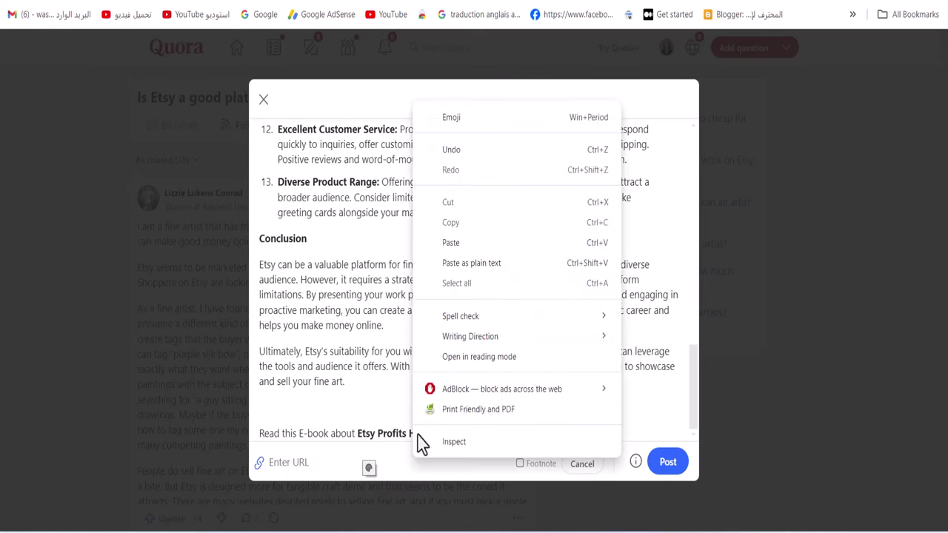
click(480, 266)
click(586, 464)
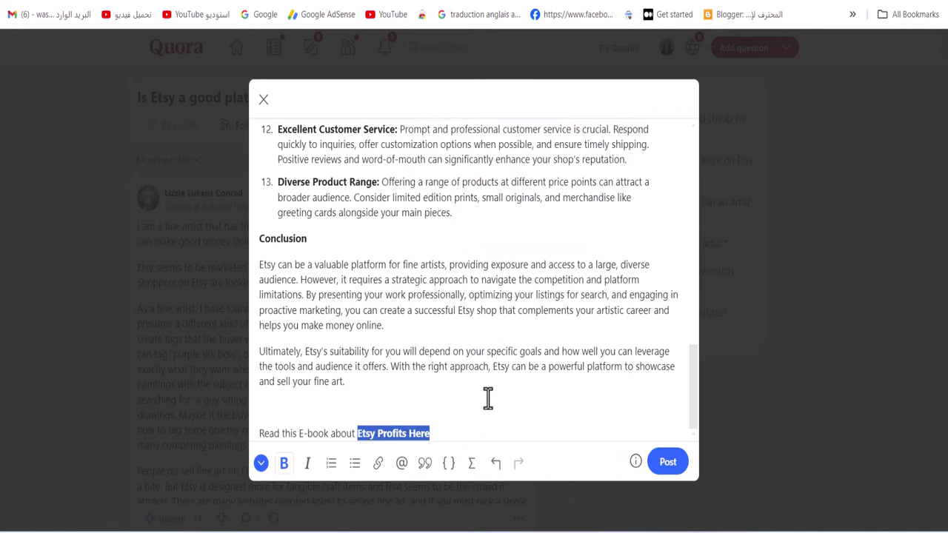
click(486, 435)
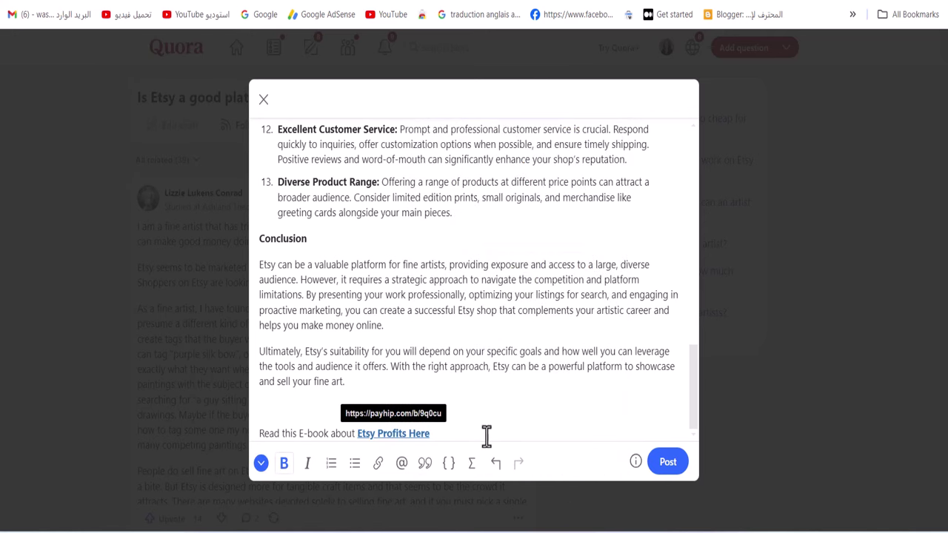
Step: Start an image upload on a new line below the link and open the Etsy Profits "Master Resale Rights" folder in Downloads
key(Return)
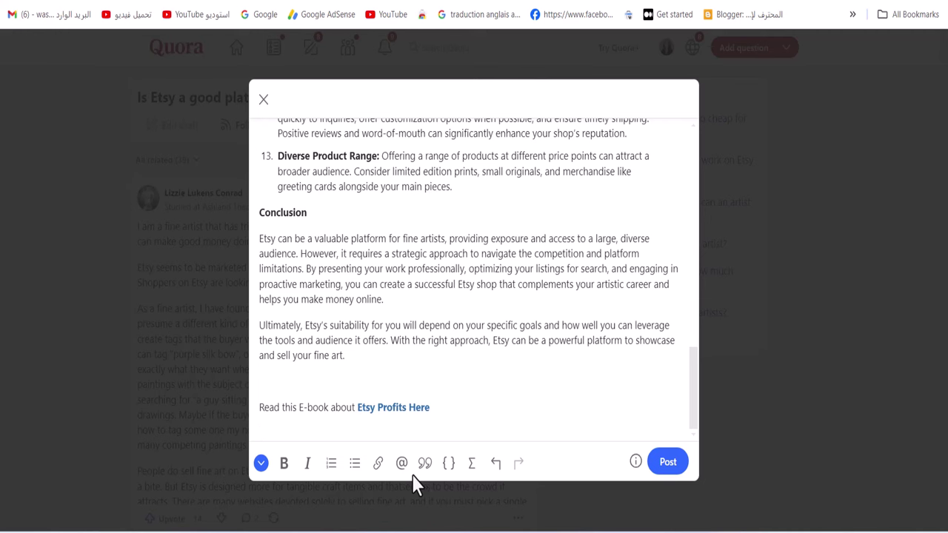
click(261, 466)
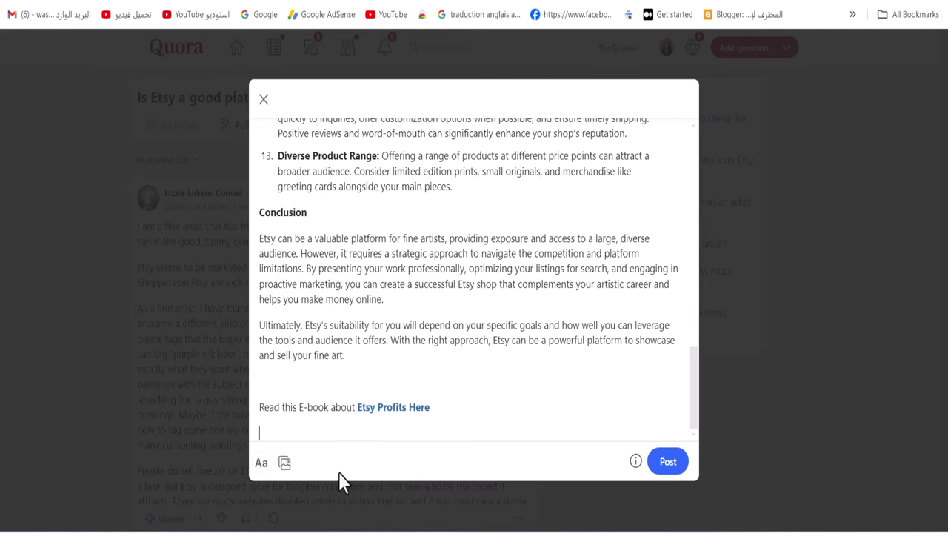
click(285, 464)
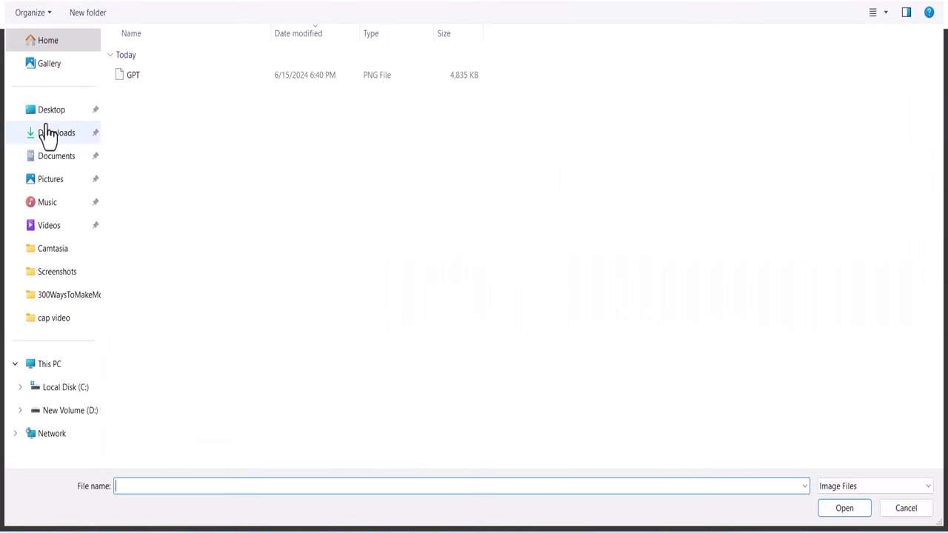
click(25, 134)
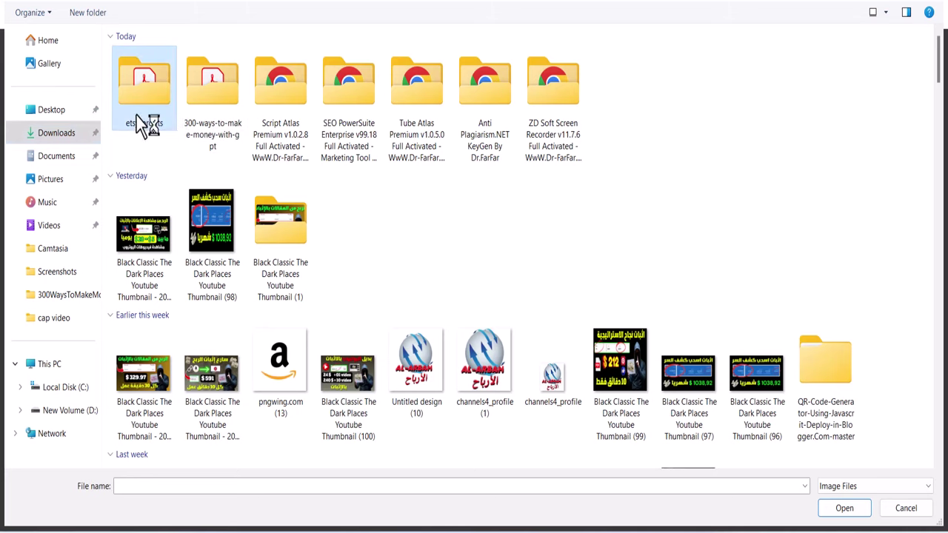
double_click(139, 122)
click(166, 87)
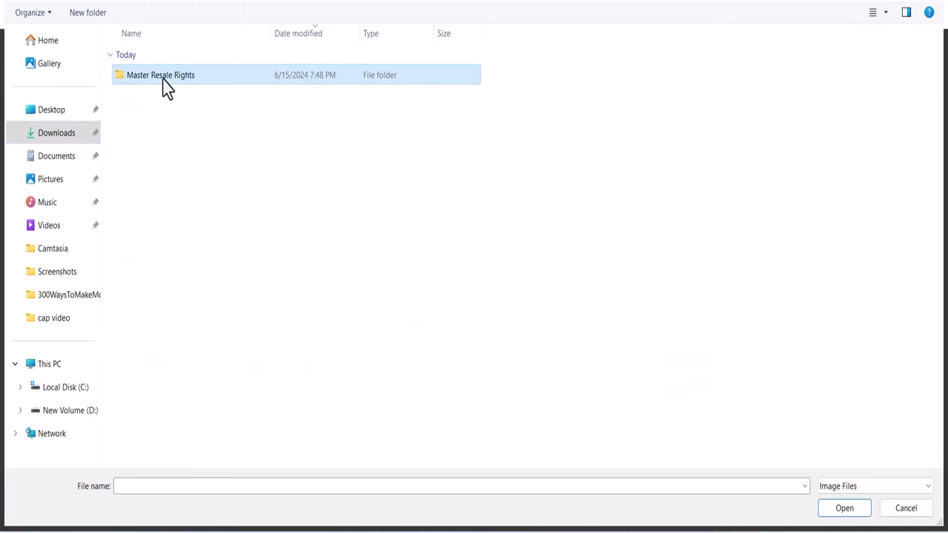
double_click(163, 79)
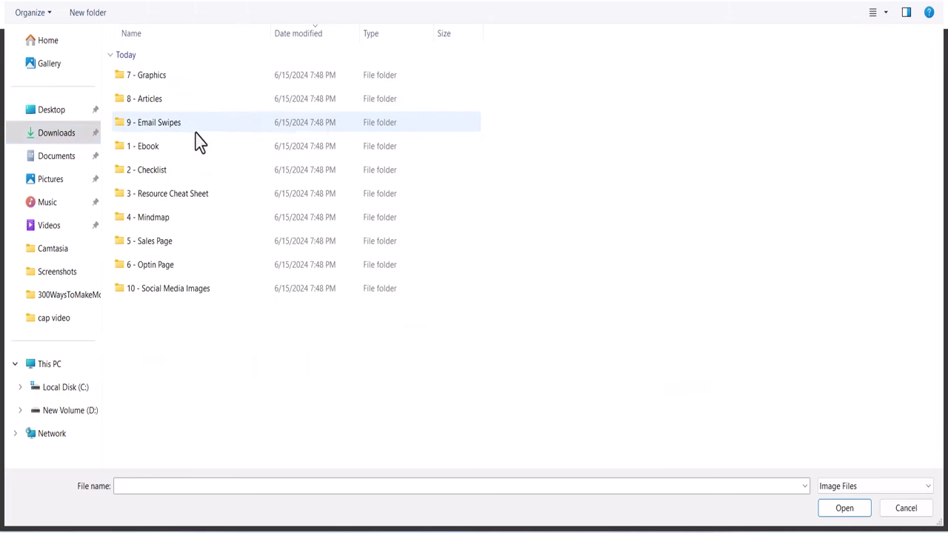
Step: Insert the ebook-small cover image from the 7 - Graphics, Images, eCovers, Ebook folder and check it below the closing line
click(158, 75)
double_click(160, 78)
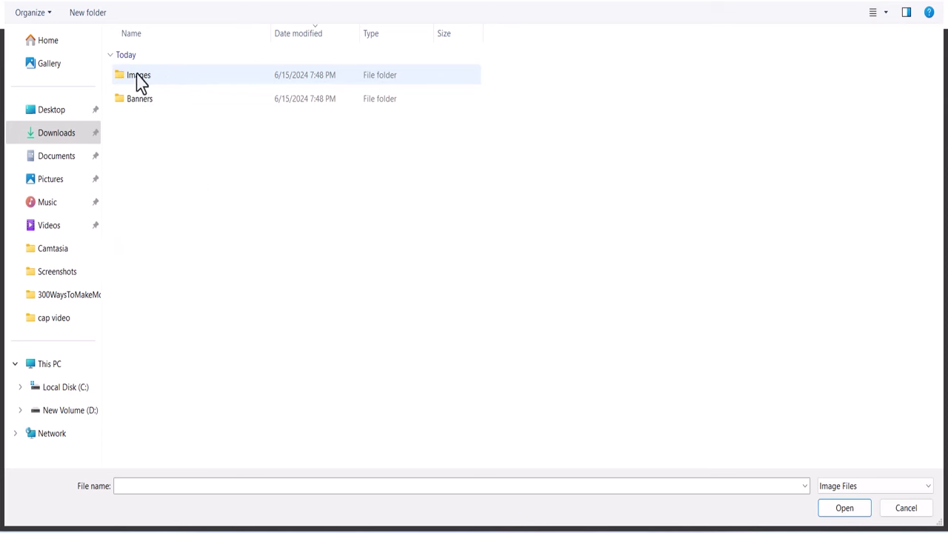
double_click(202, 76)
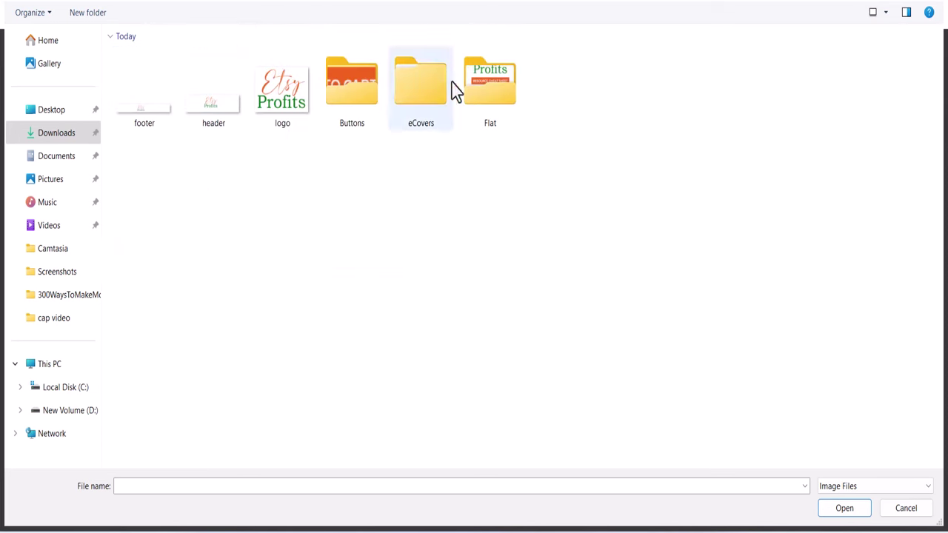
click(426, 111)
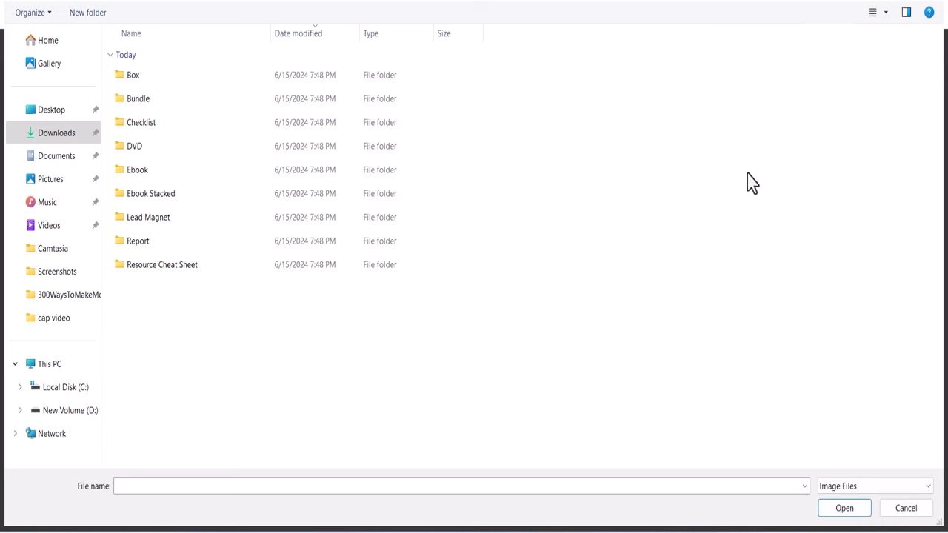
double_click(163, 180)
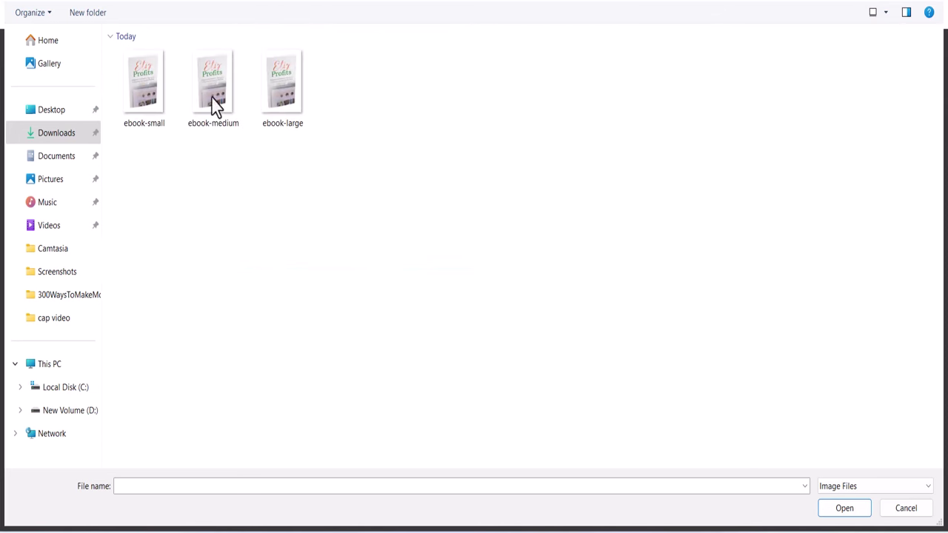
click(153, 110)
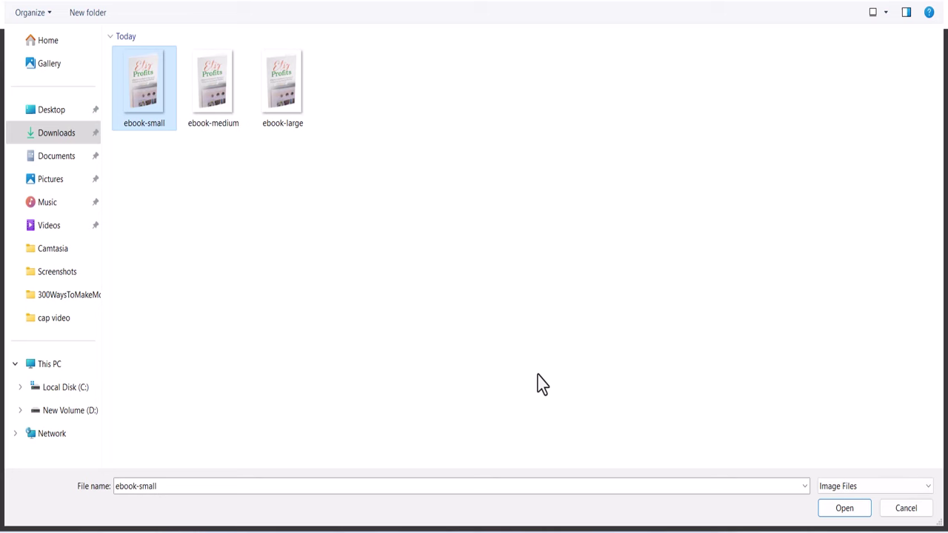
click(846, 511)
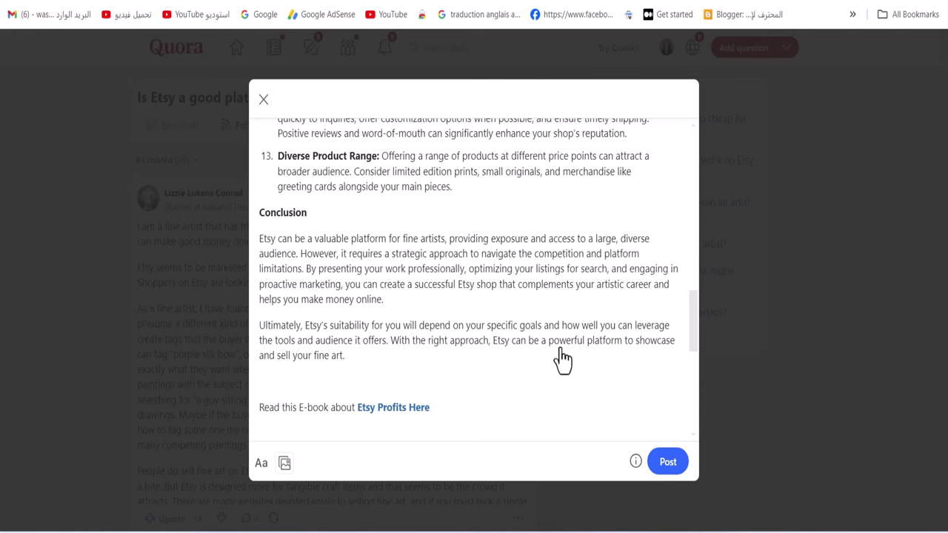
scroll(568, 357, down, 4)
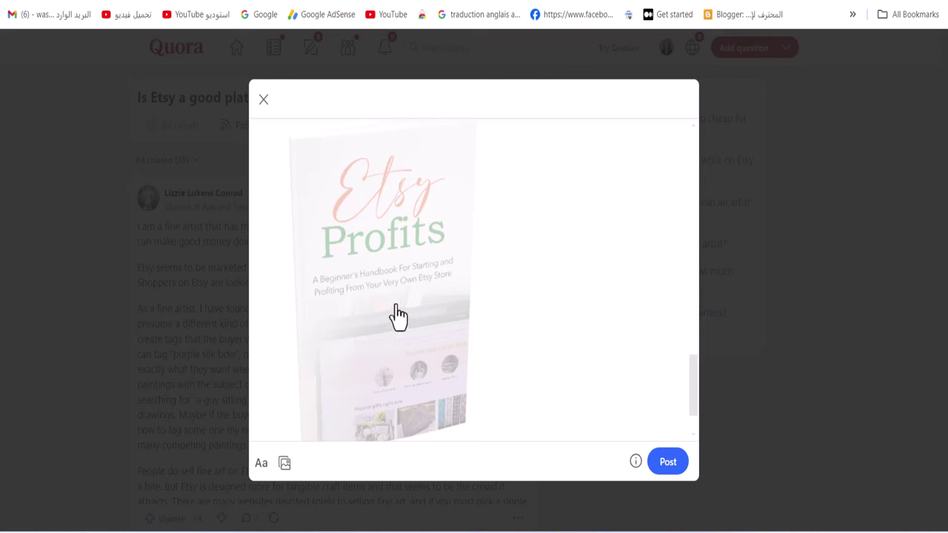
scroll(464, 314, up, 3)
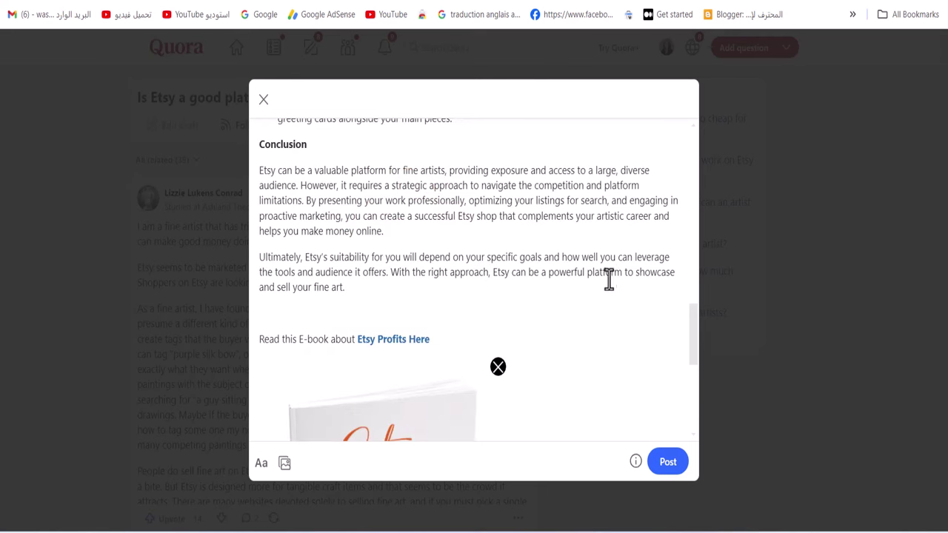
Step: Post the answer with the default work credential and look through the published text, e-book link and cover image
click(670, 469)
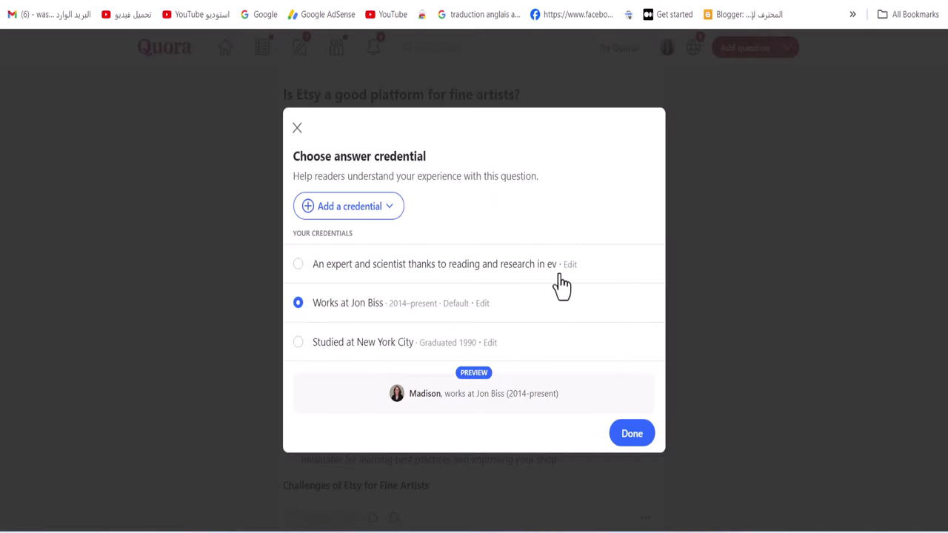
click(632, 434)
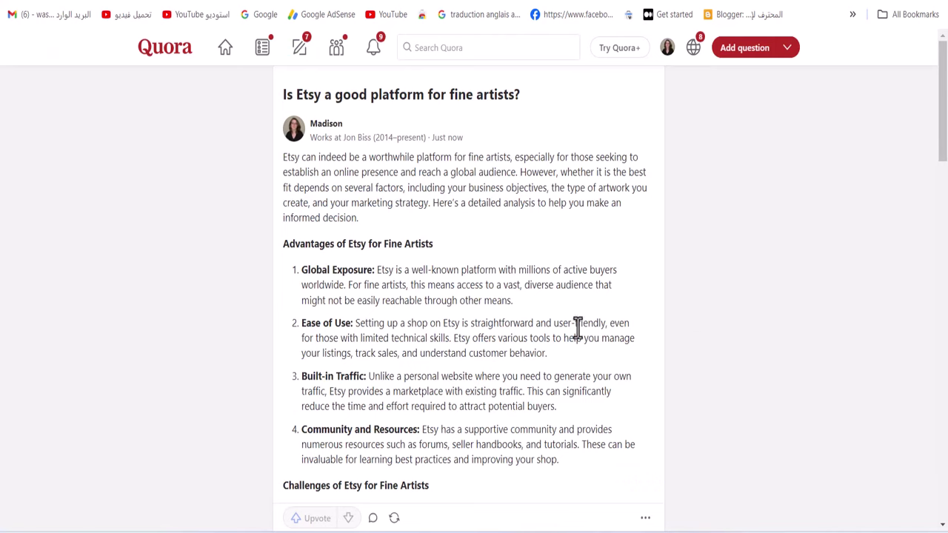
scroll(563, 339, down, 10)
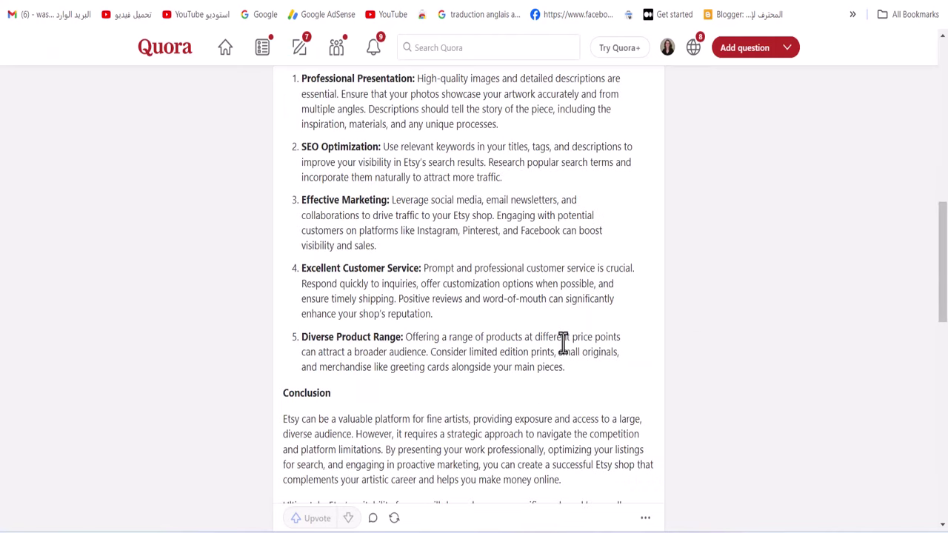
scroll(563, 341, down, 5)
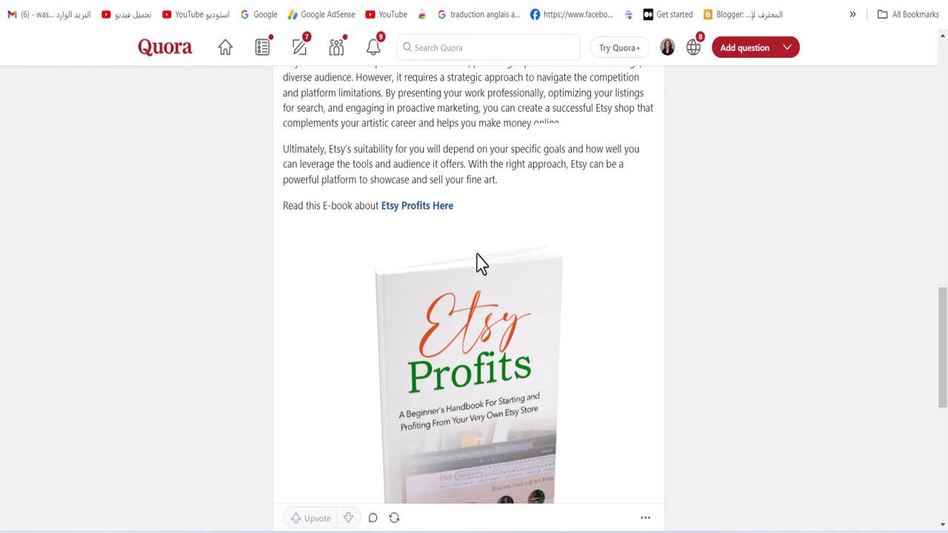
scroll(476, 265, down, 4)
scroll(464, 280, up, 4)
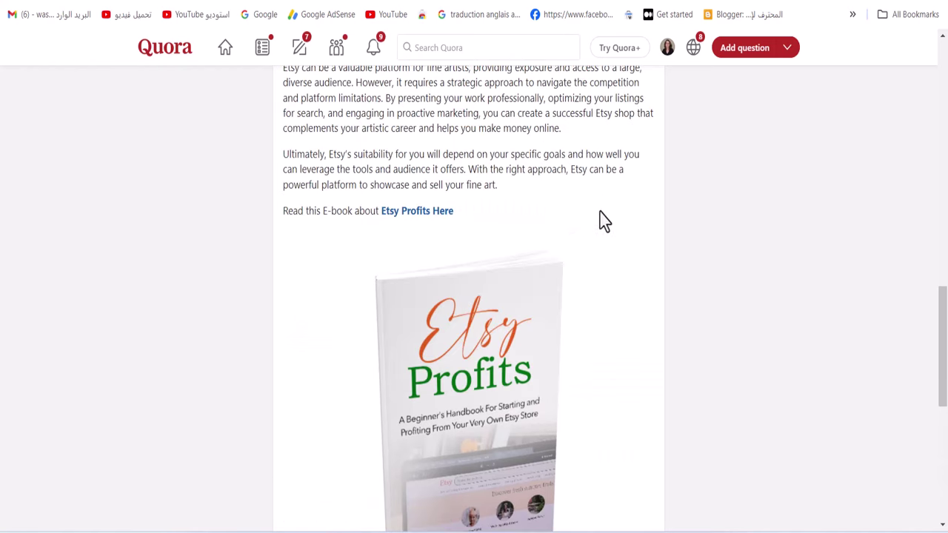
scroll(626, 194, up, 1)
scroll(626, 194, up, 15)
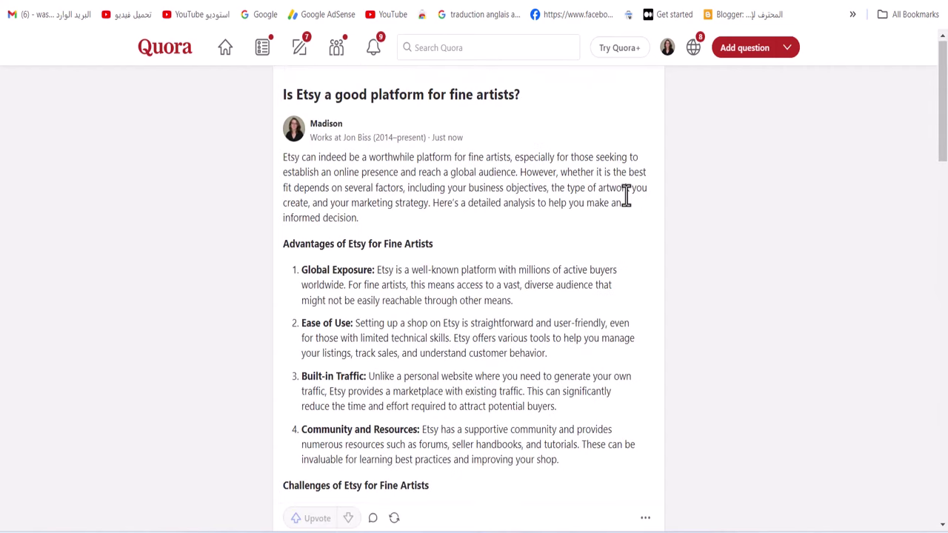